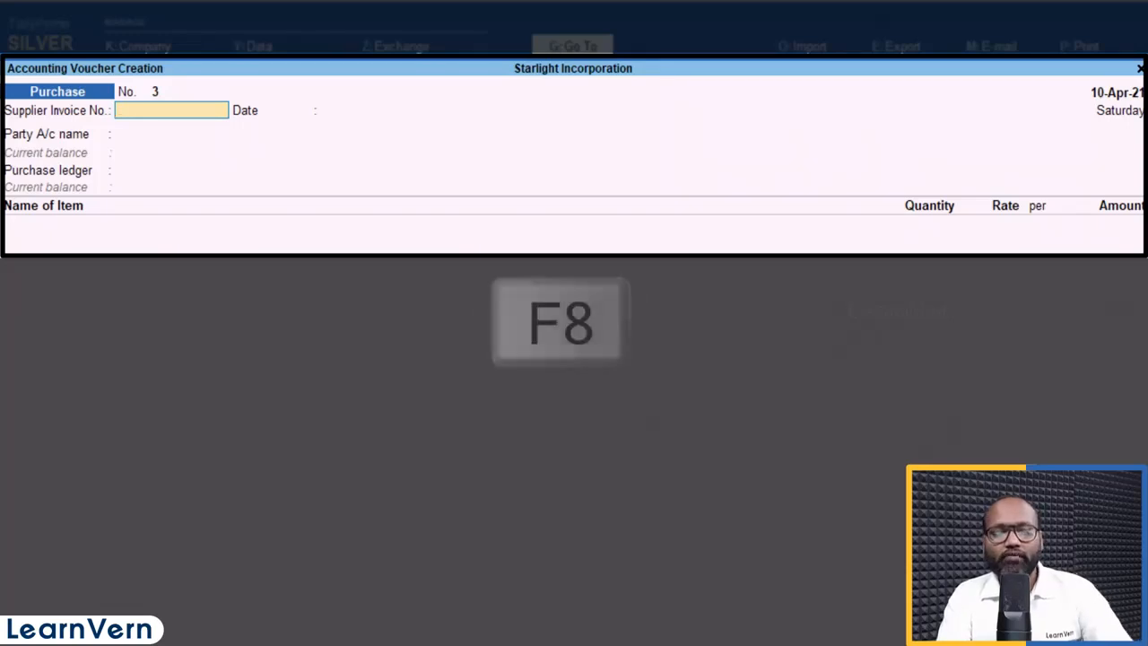
Step: Switch the voucher to Sales No. 3 and date it 12 April 2021
key("F8")
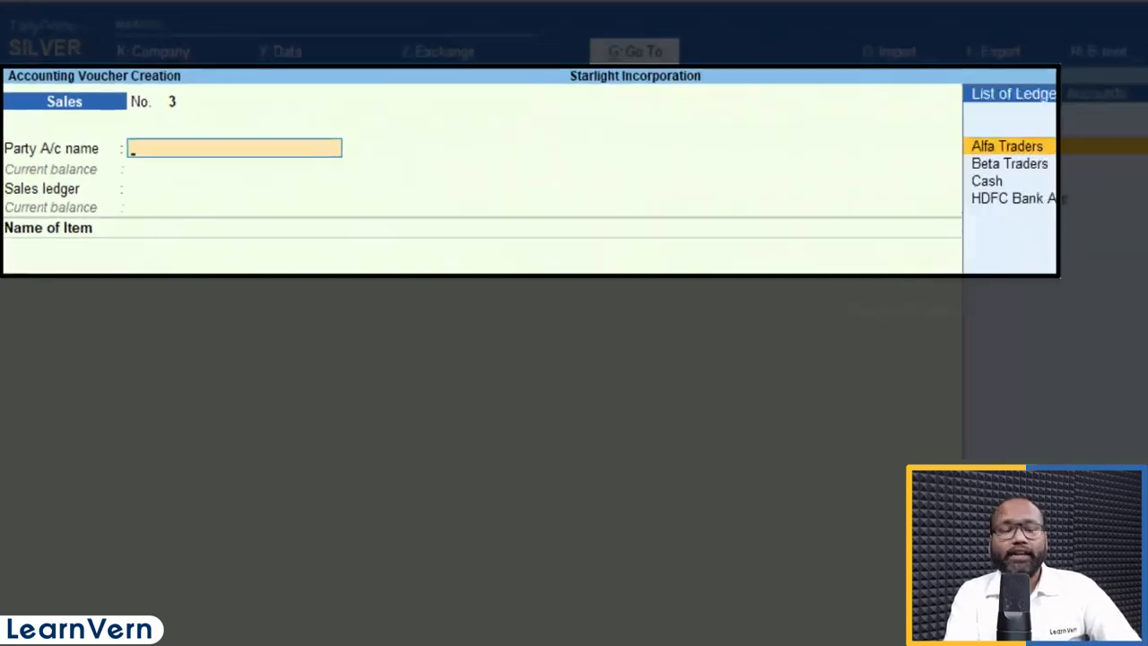
key("F2")
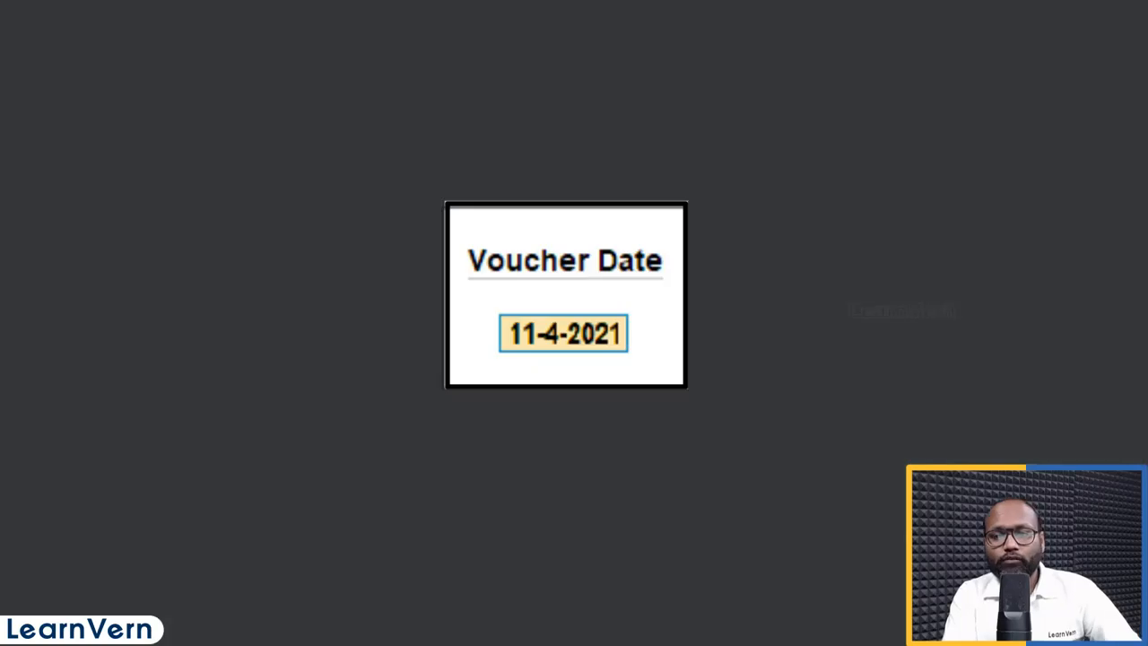
type("12.4.")
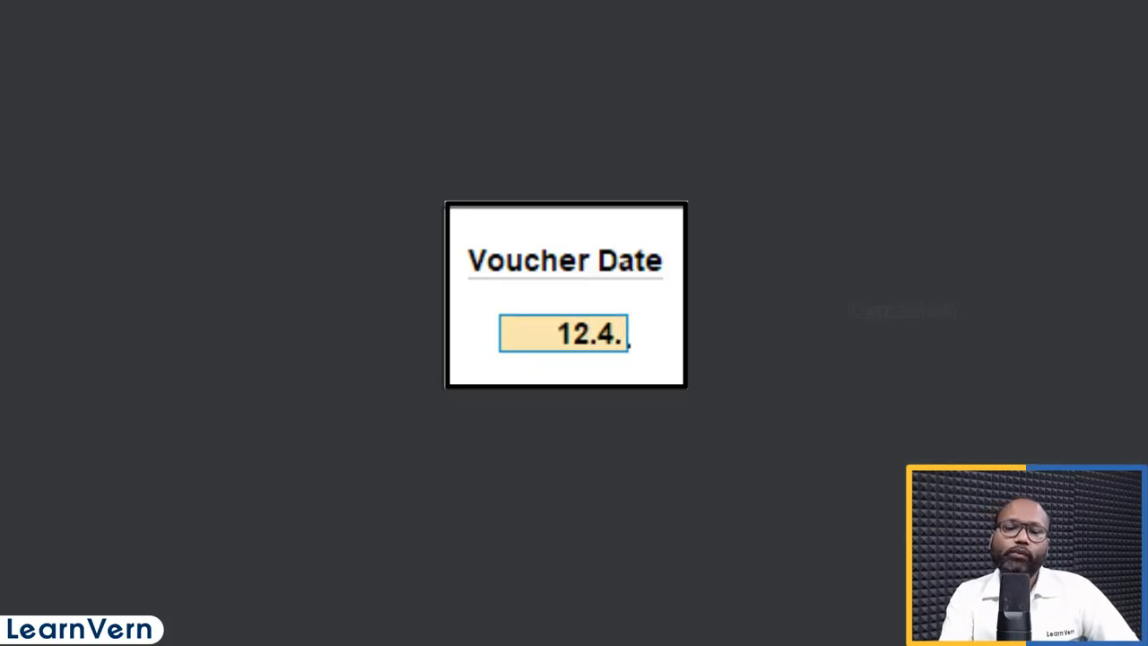
key("Return")
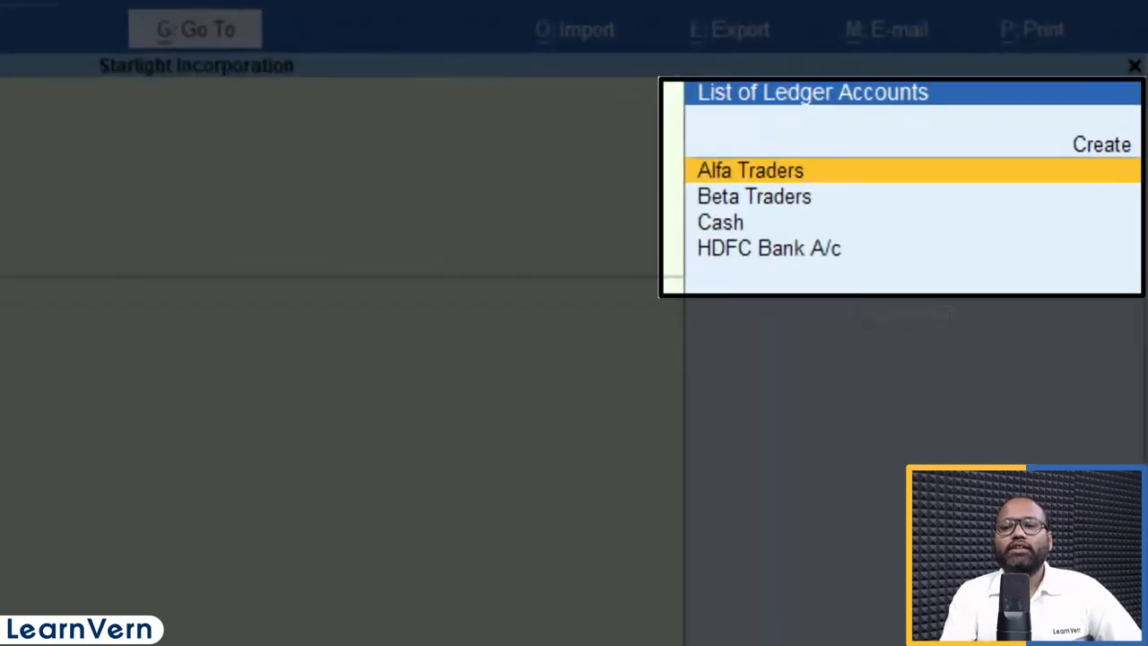
key("Down")
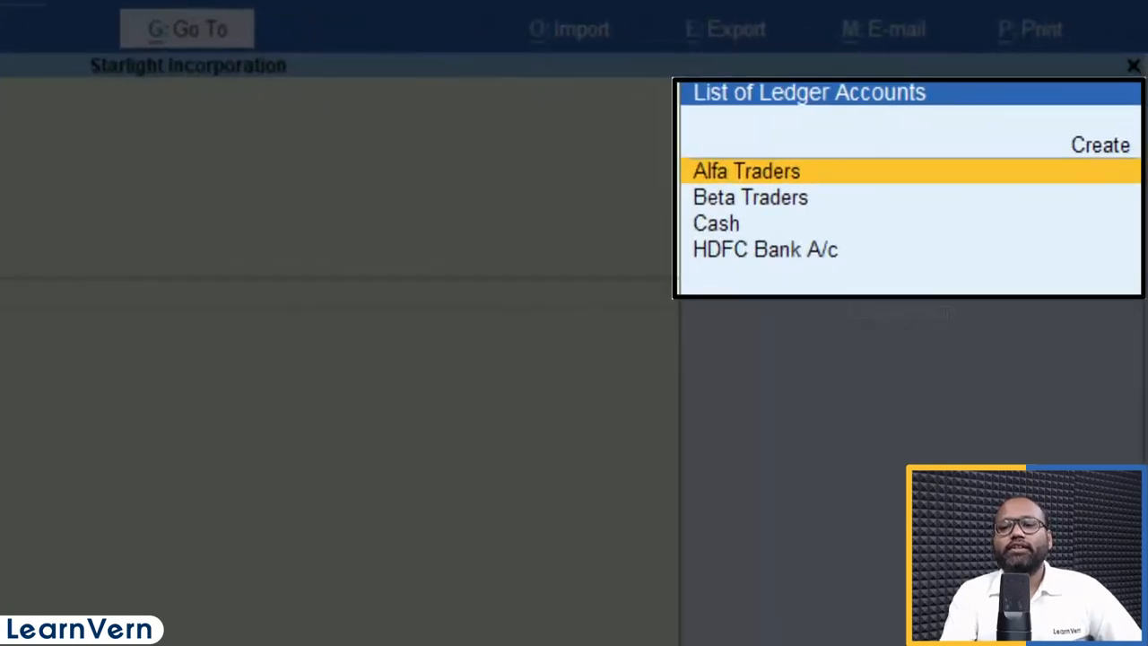
key("Down")
key("Down")
key("Up")
key("Up")
key("Up")
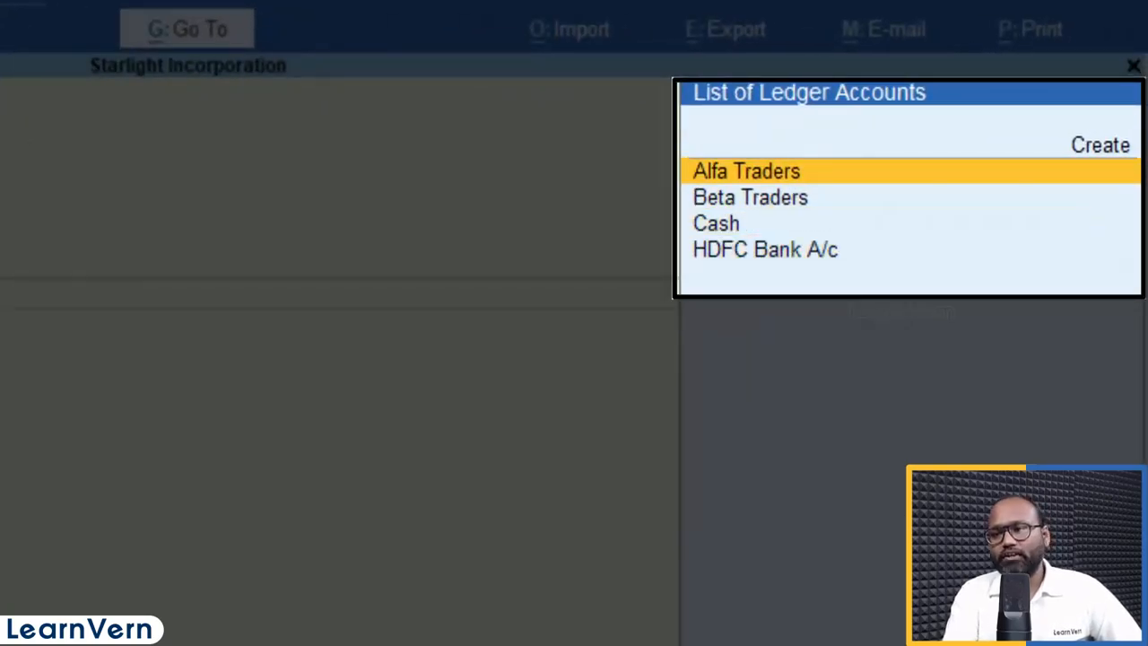
key("Up")
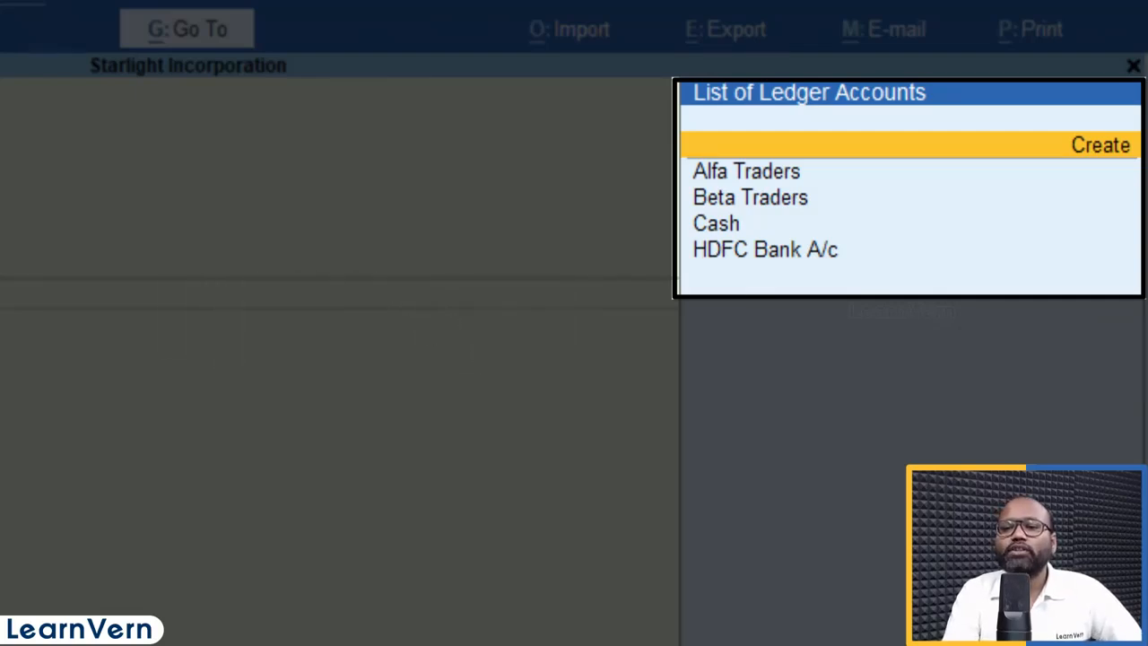
Step: Create a new ledger named Akshya Traders under Sundry Debtors
key("alt+c")
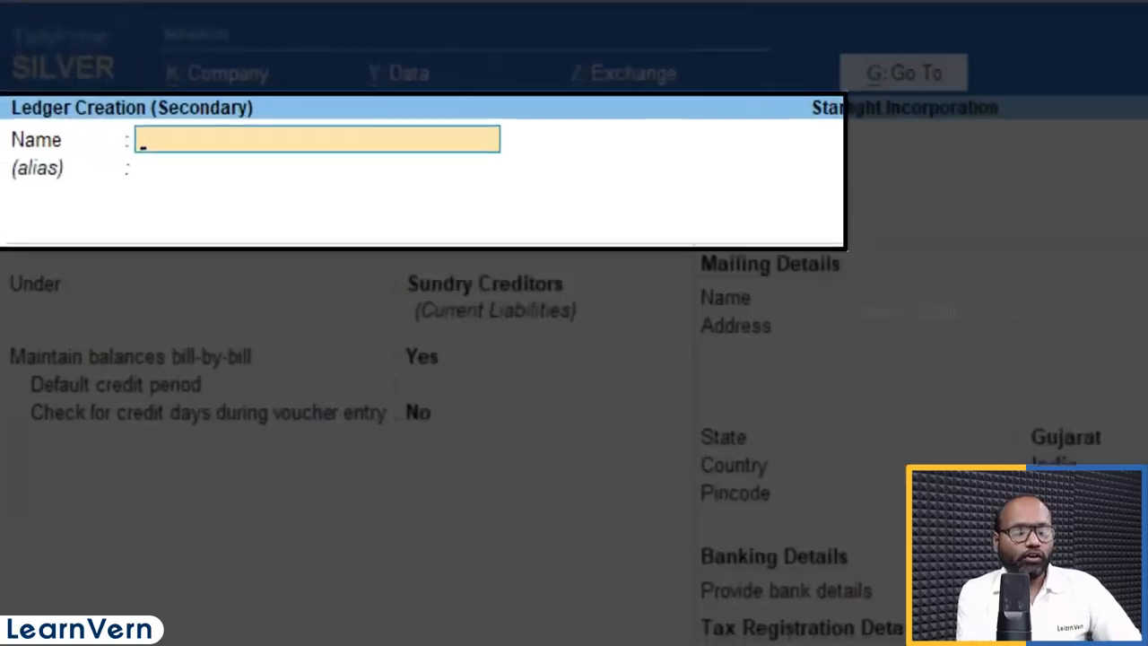
type("Aksh")
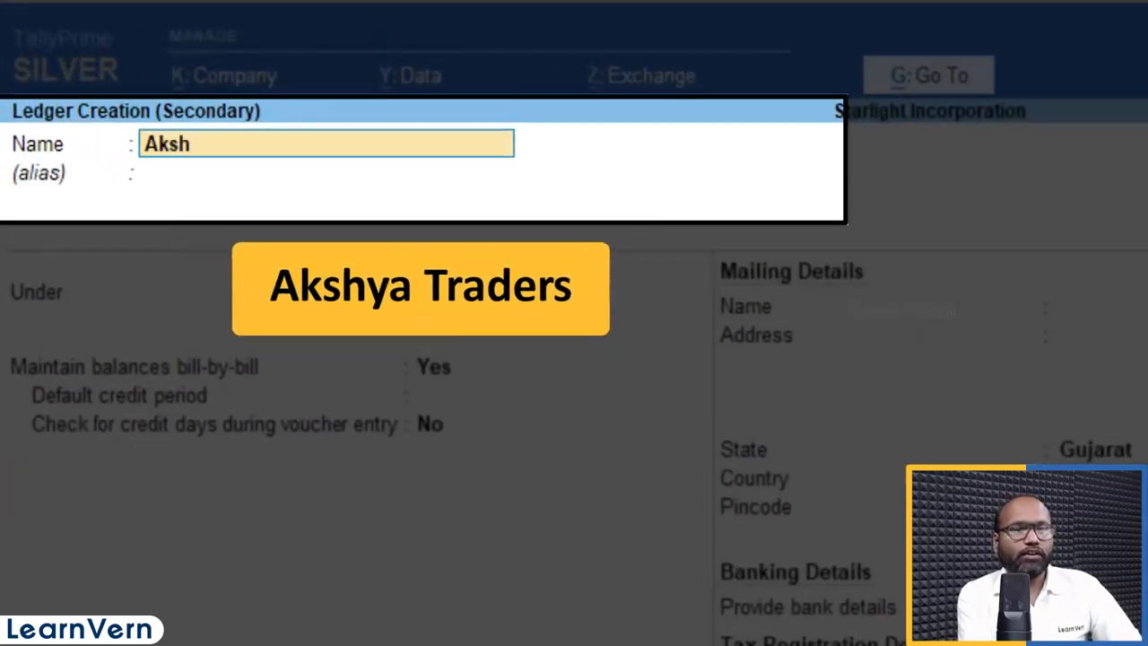
type("ya Traders")
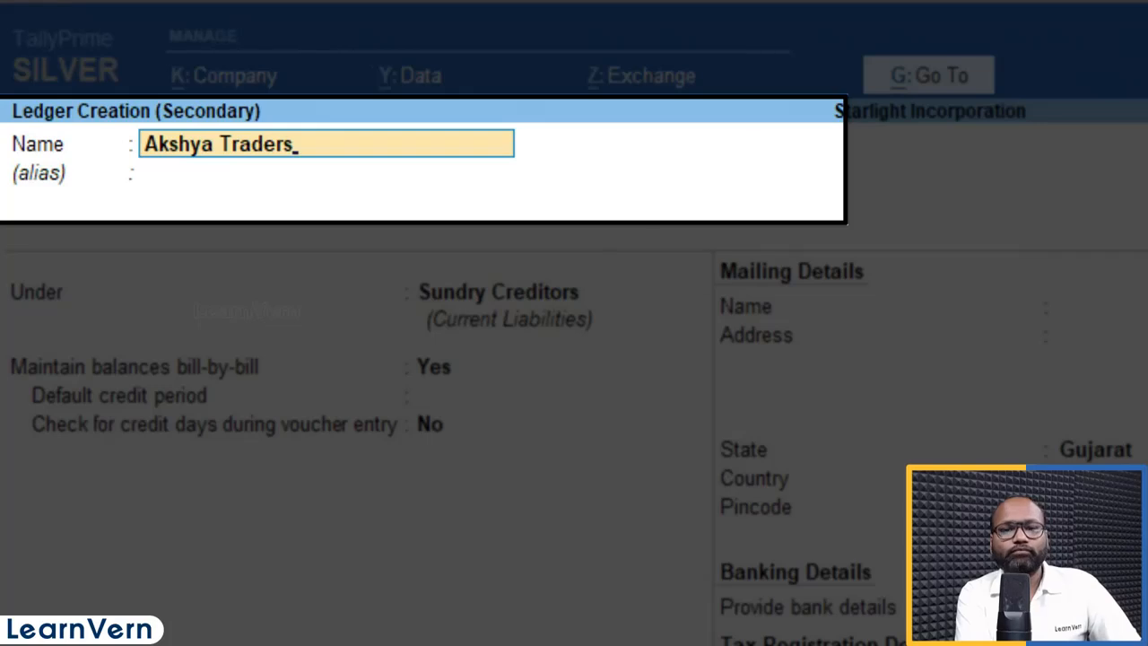
key("Return")
key("Return")
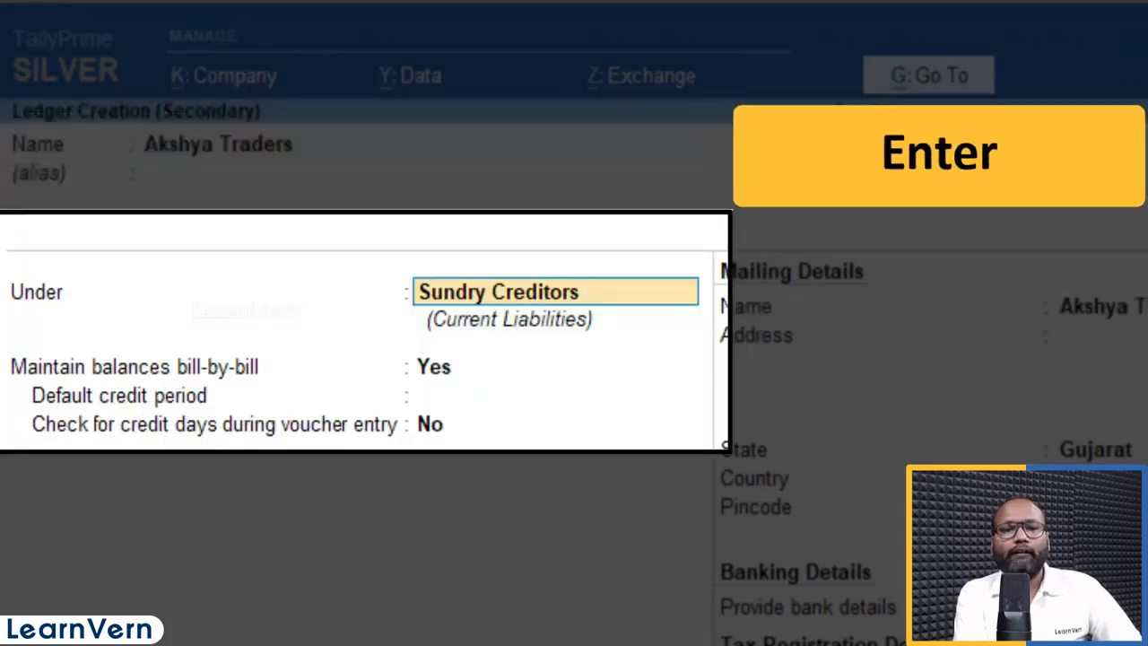
type("Deb")
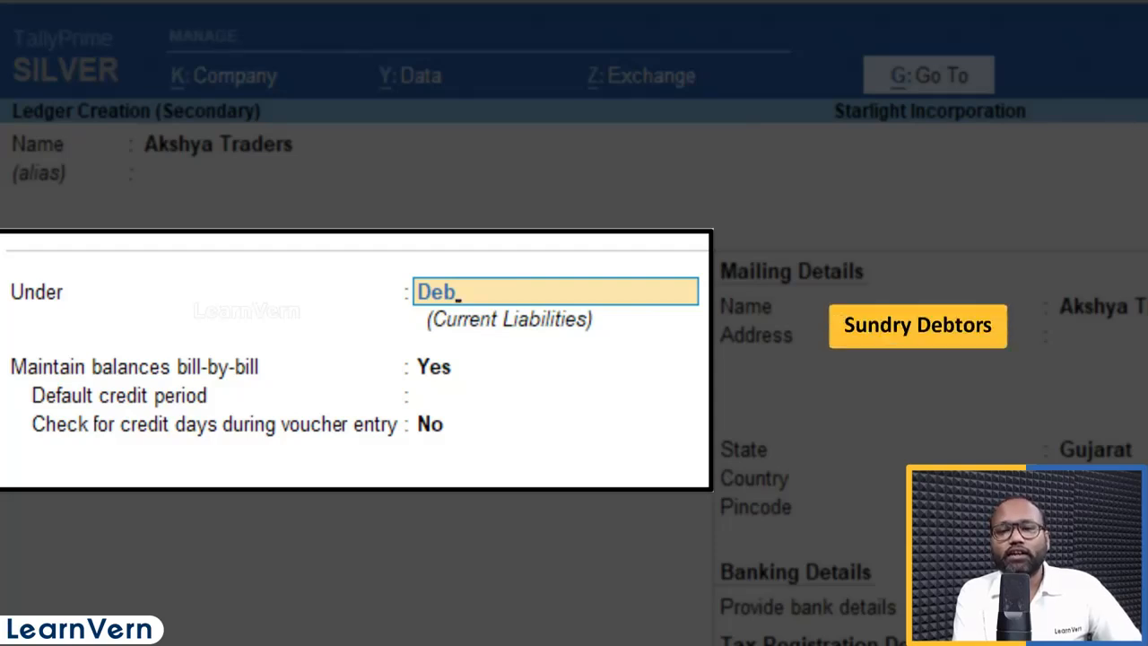
key("Return")
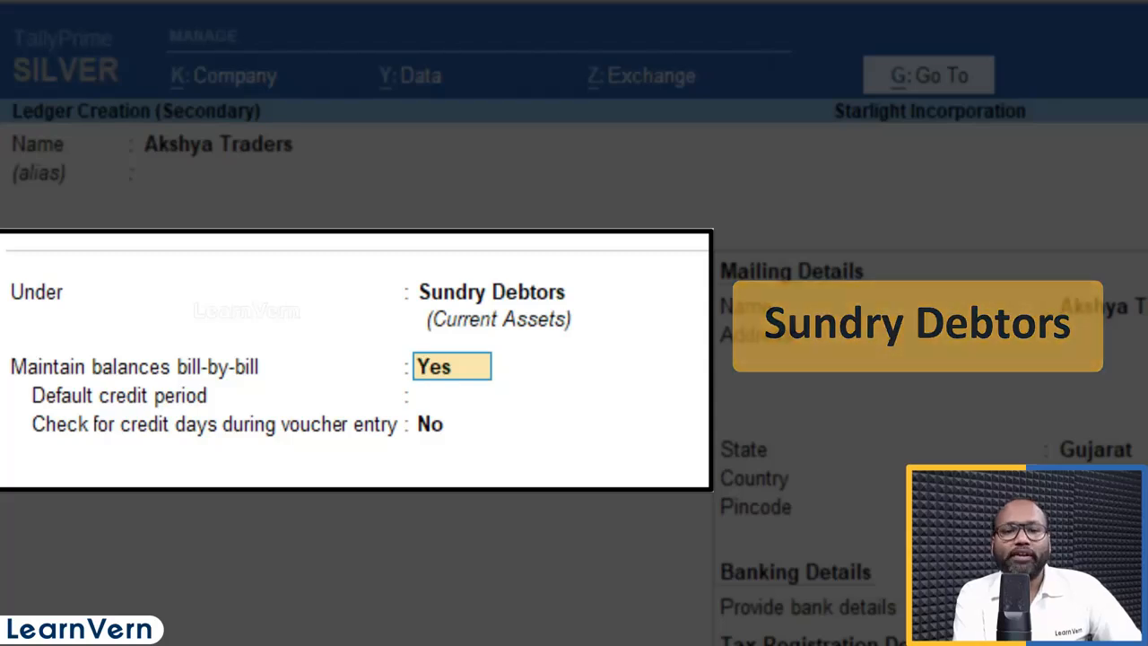
key("Return")
key("Return")
key("Return")
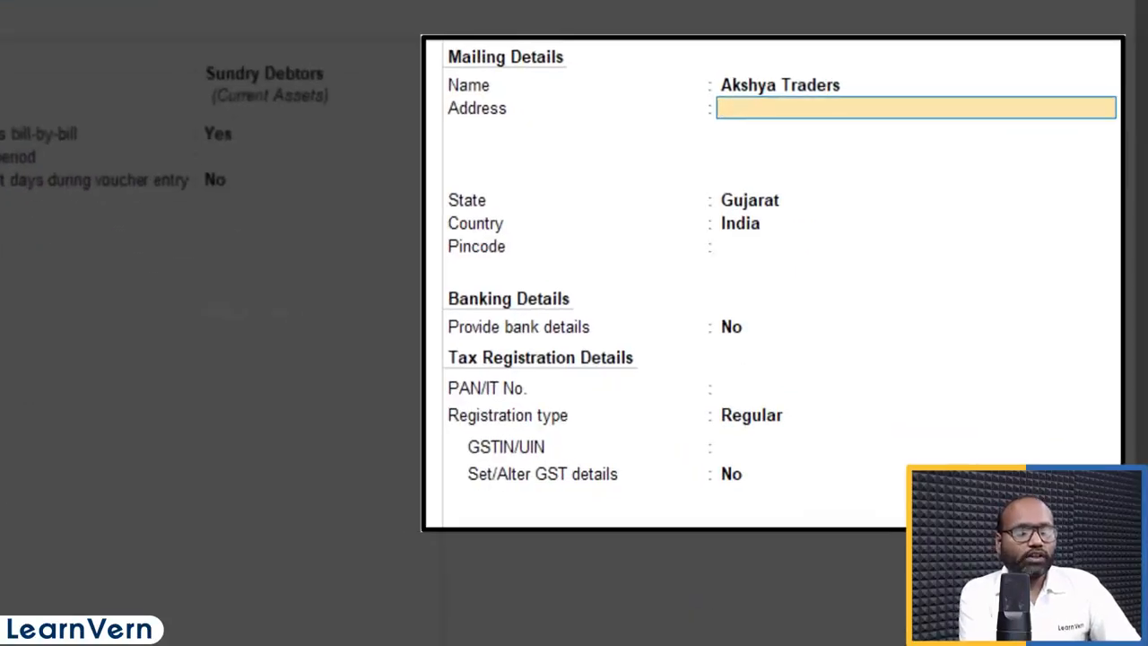
Step: Enter address Ahmedabad, Regular registration and the party's GSTIN, correcting its last character
type("Ahmedabad")
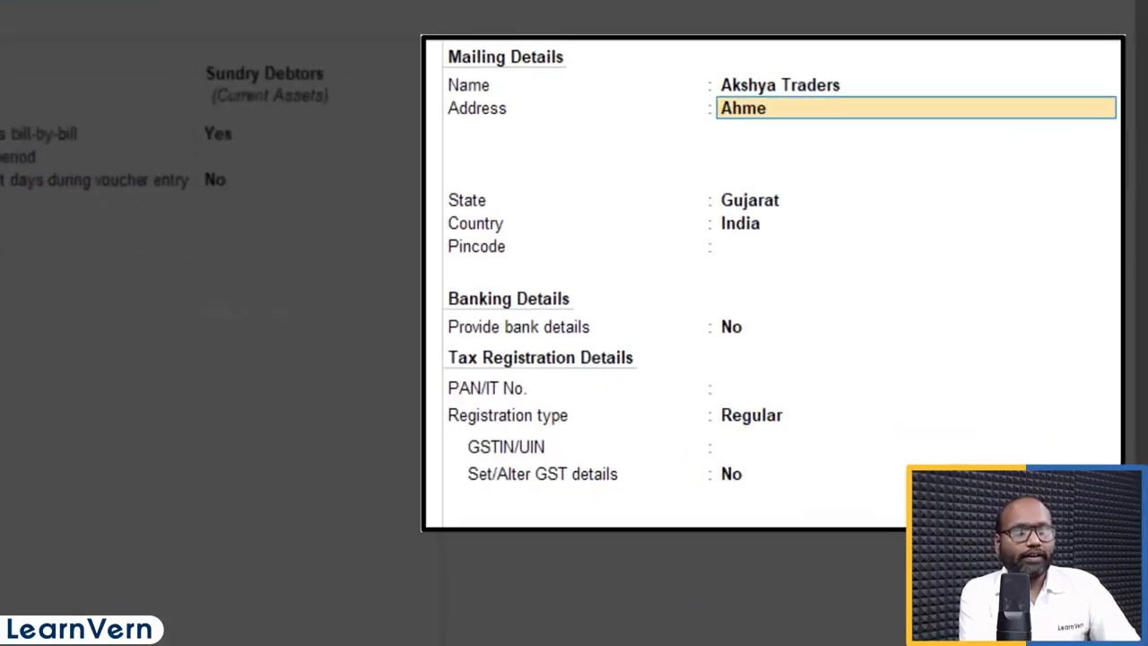
key("Return")
key("Return")
key("Return")
key("Return")
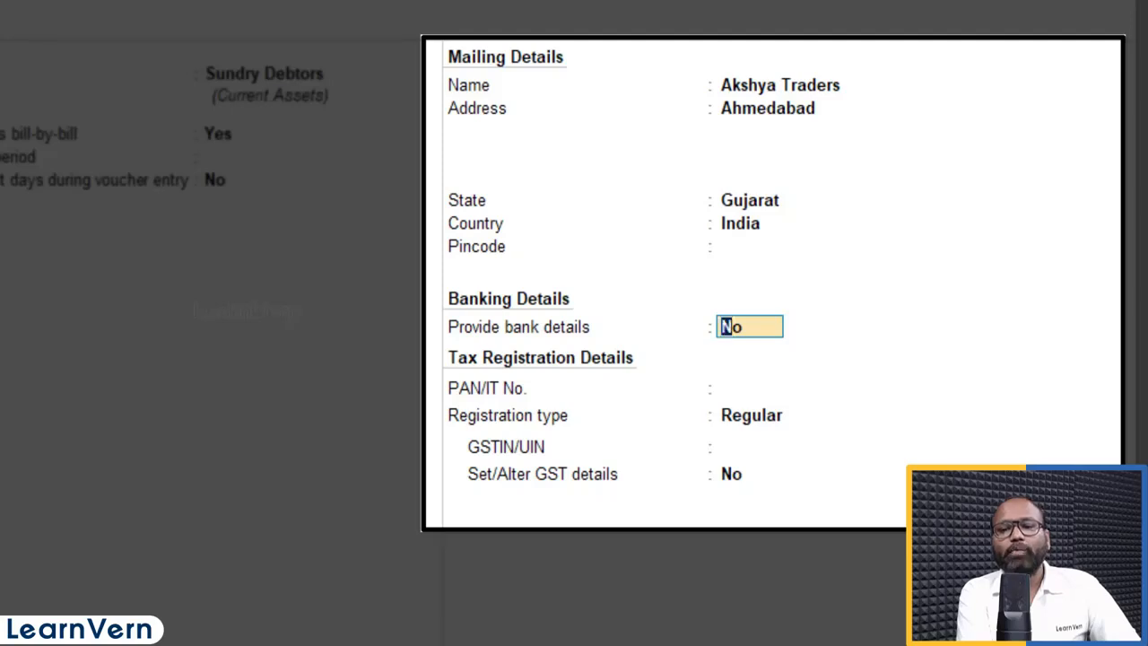
key("Return")
key("Return")
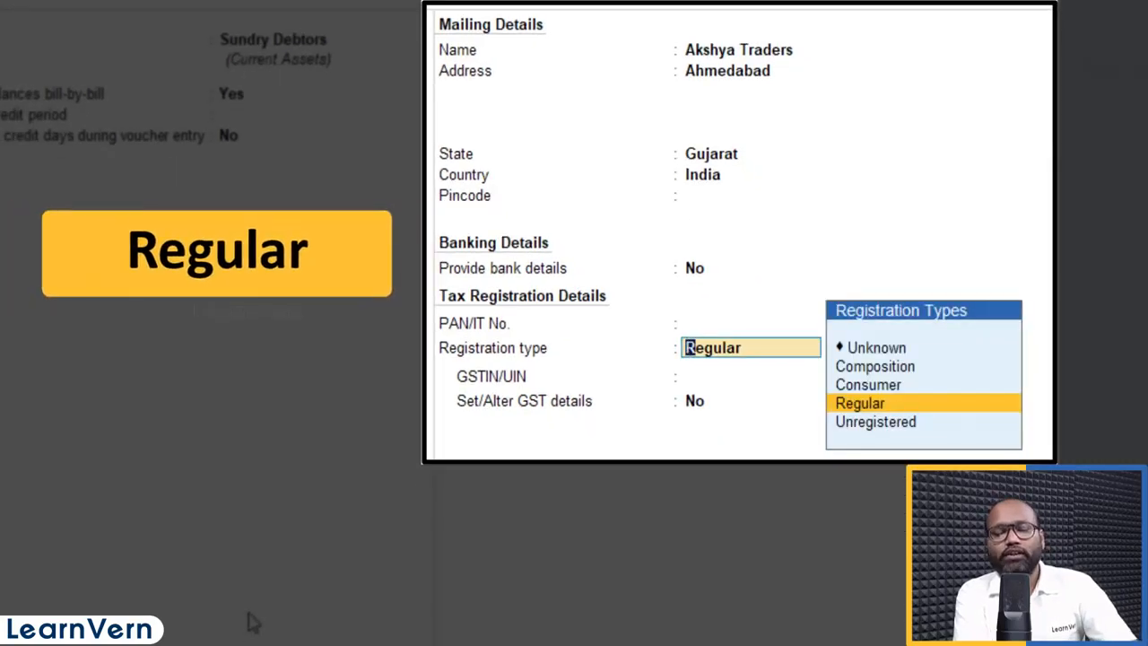
key("Return")
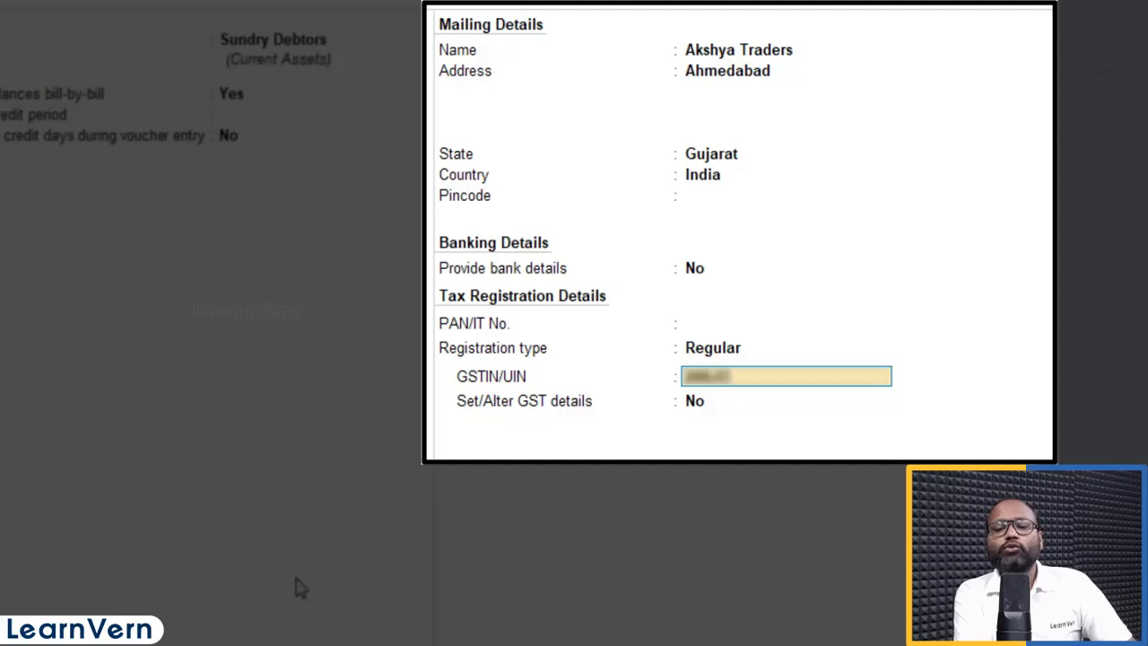
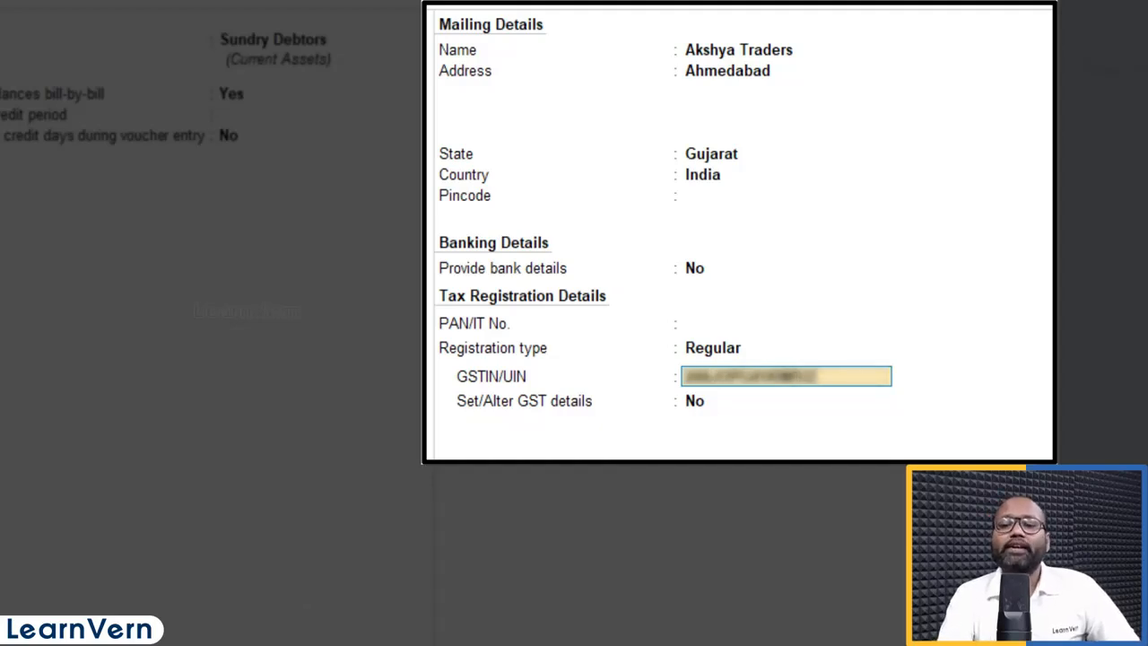
key("Return")
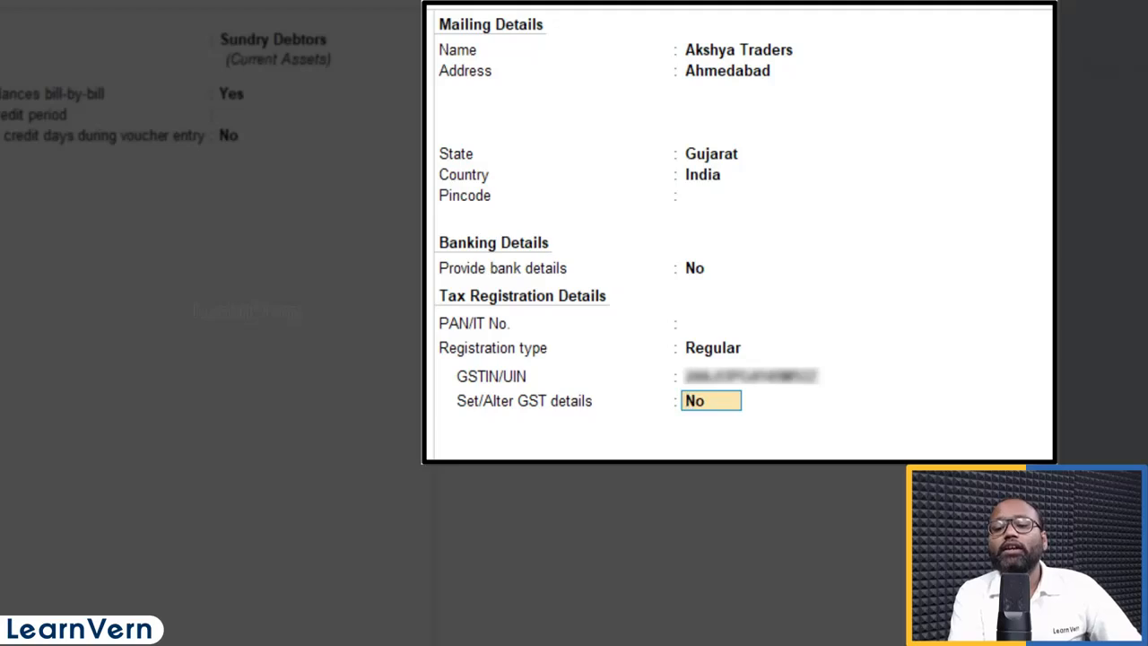
key("Up")
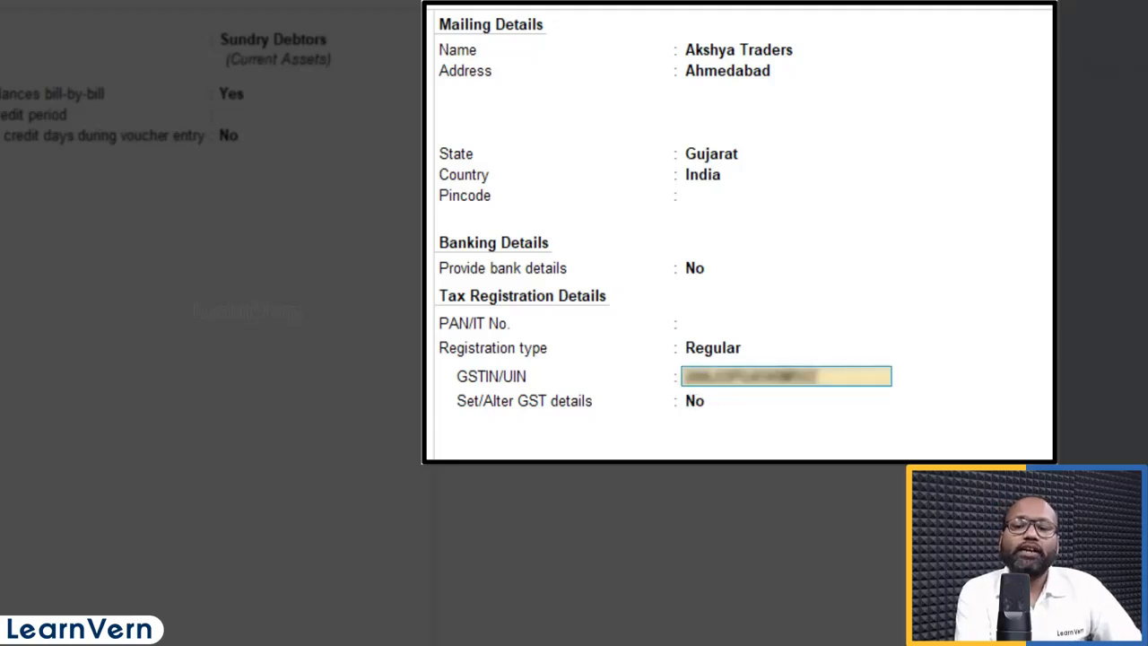
key("BackSpace")
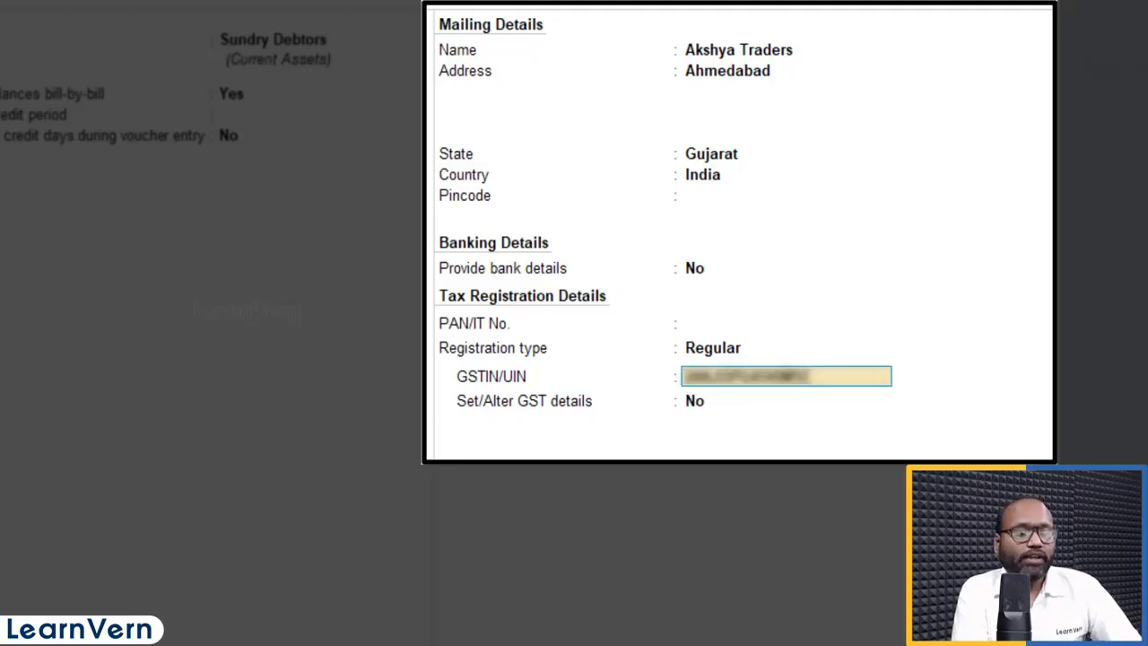
type("Z")
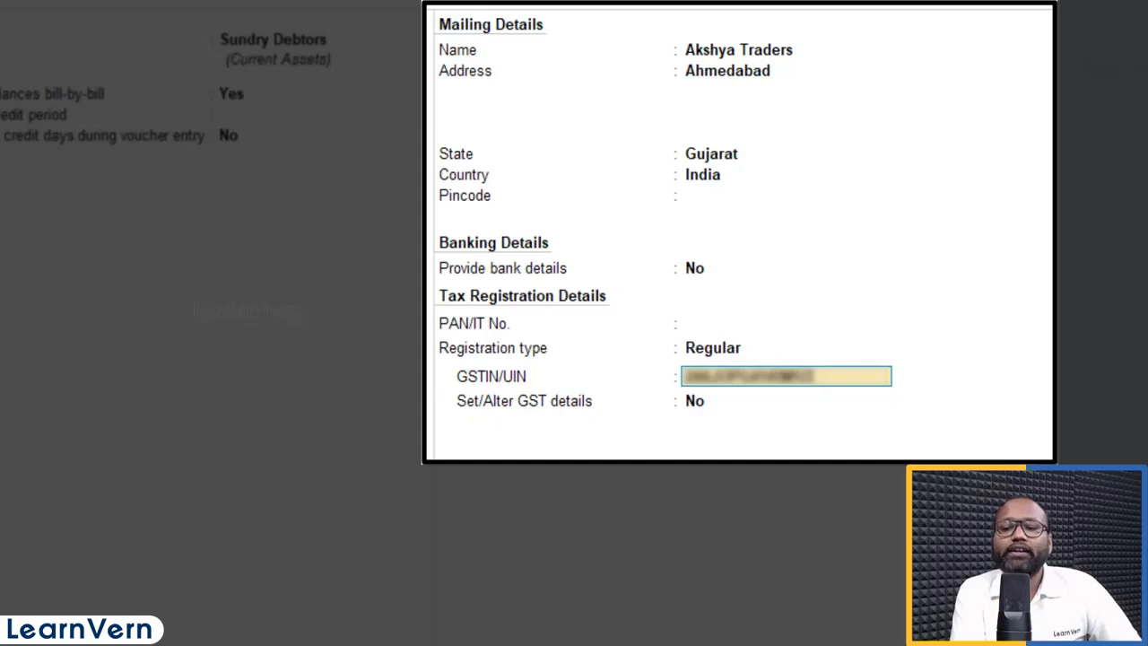
key("Return")
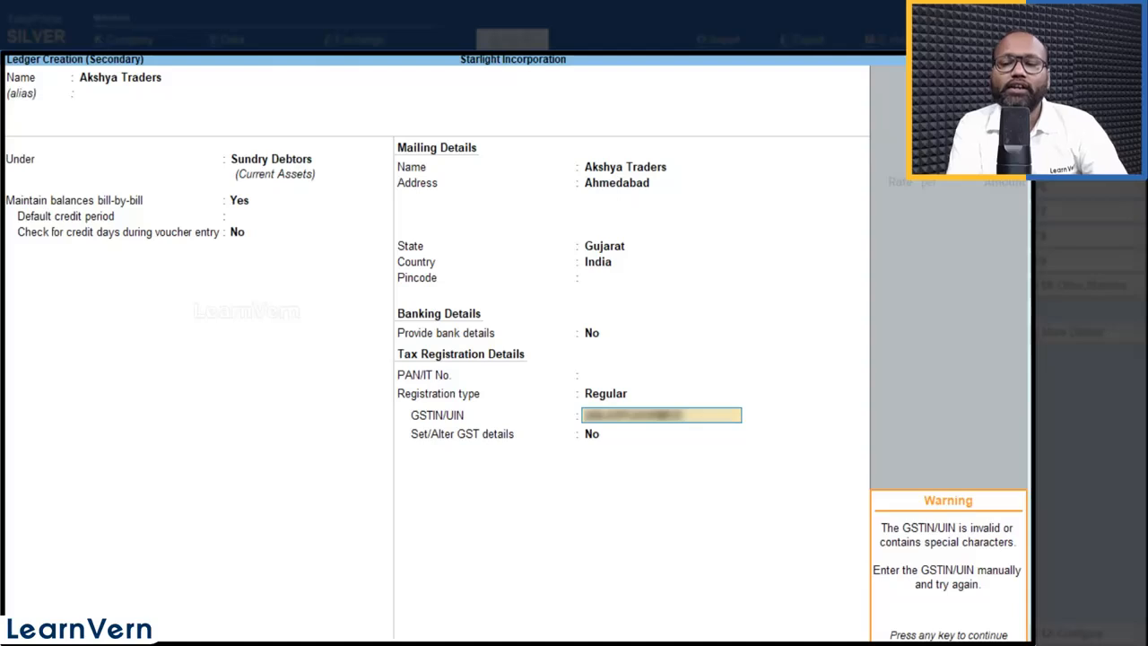
key("Return")
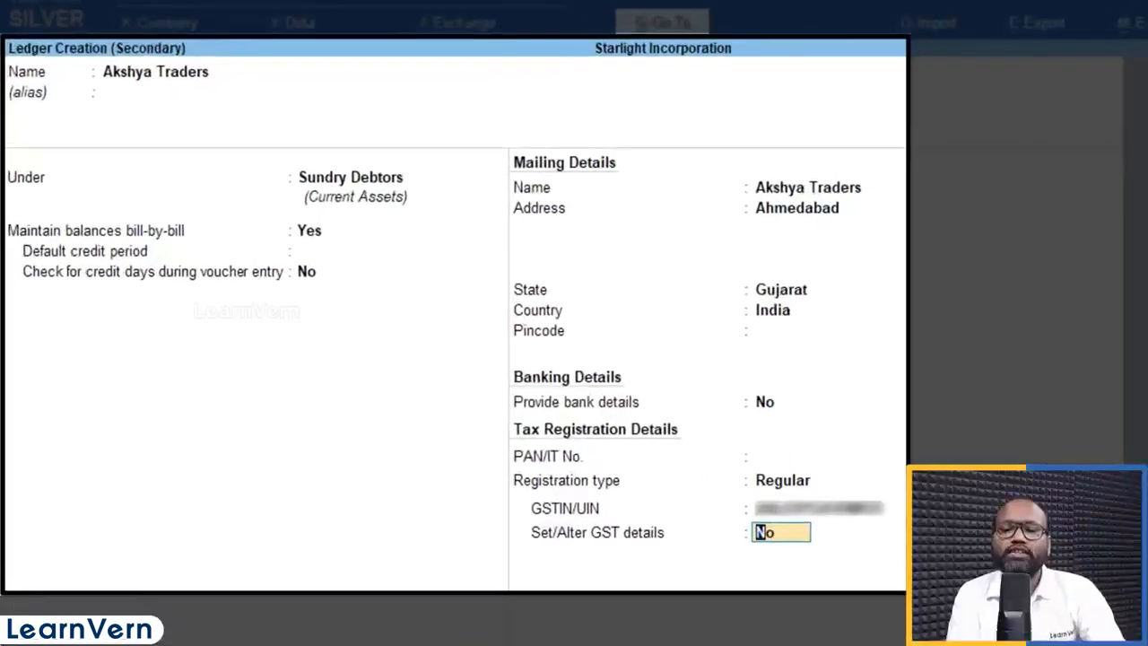
key("BackSpace")
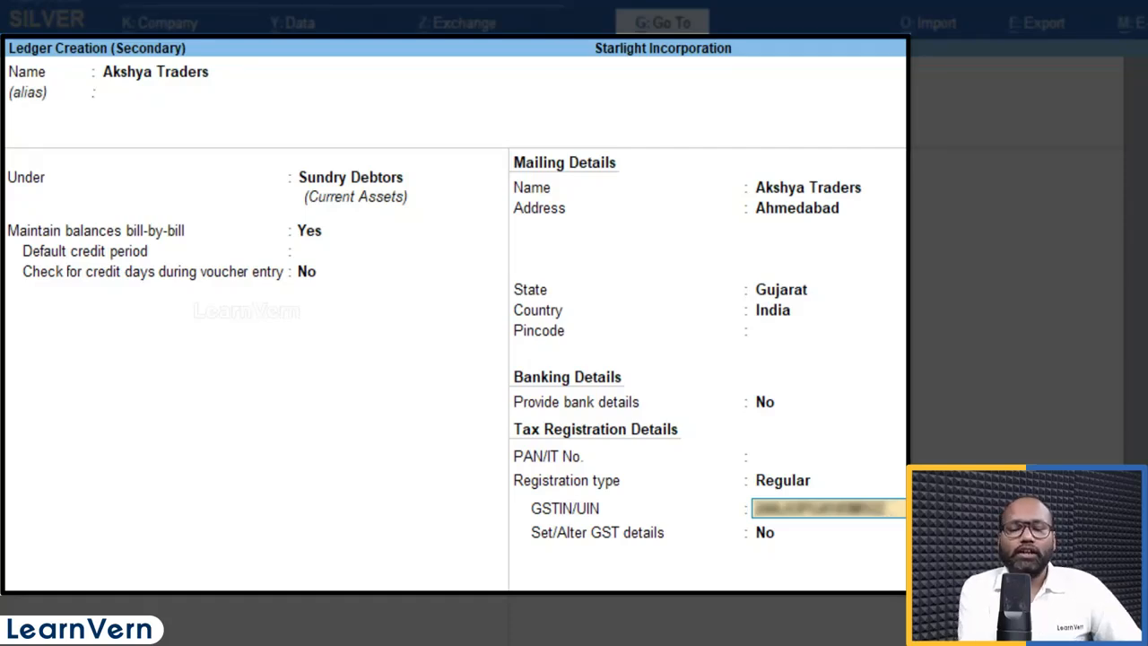
Step: Turn Set/Alter GST details to Yes, keeping Regular registration and party type Not Applicable
key("Return")
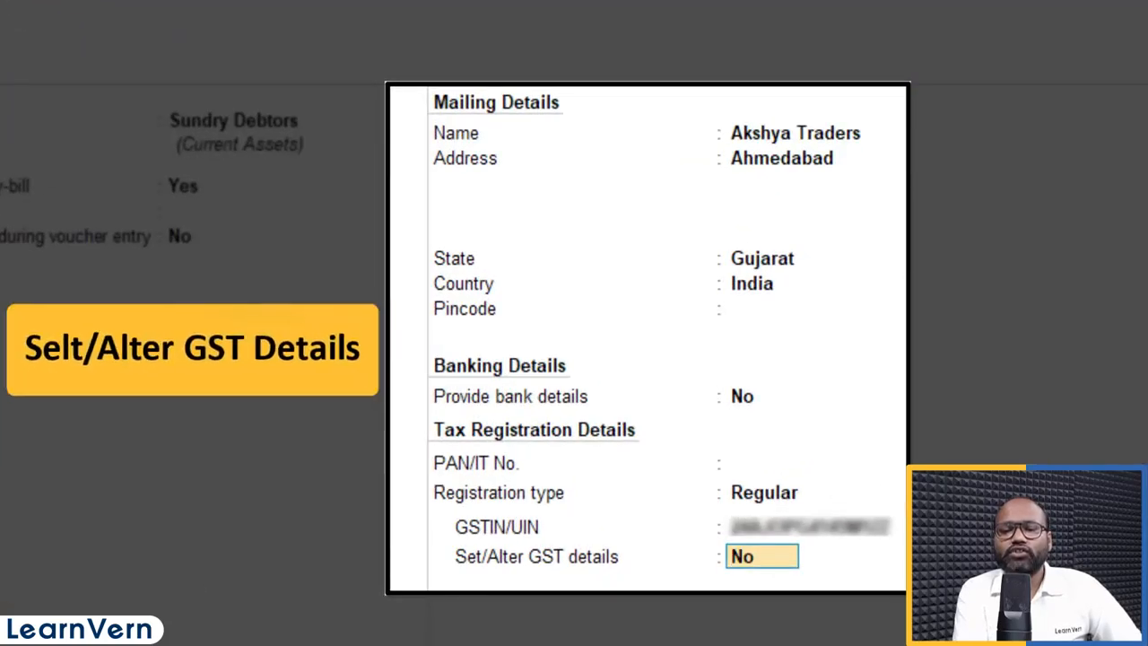
type("y")
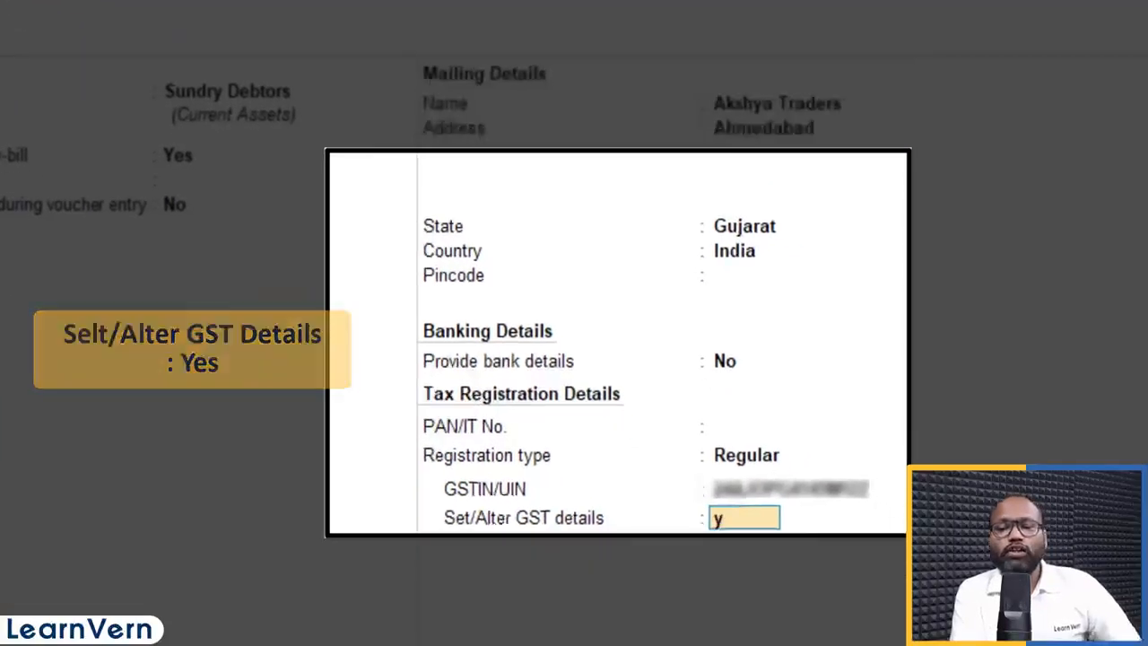
key("Return")
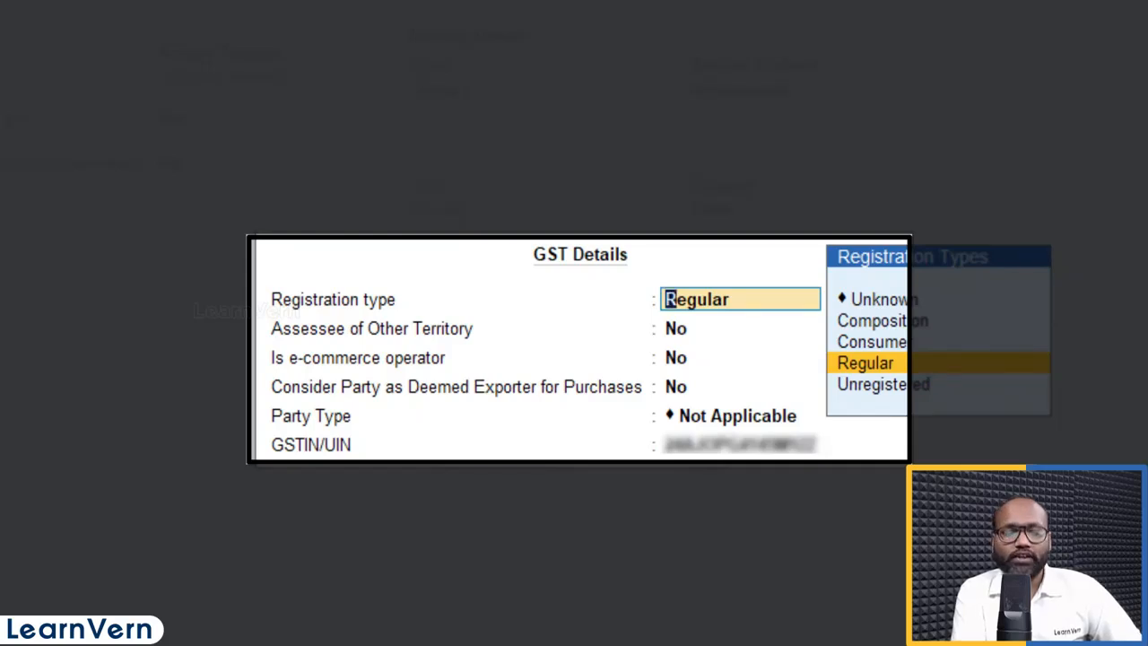
key("Return")
key("Return")
key("Return")
key("Return")
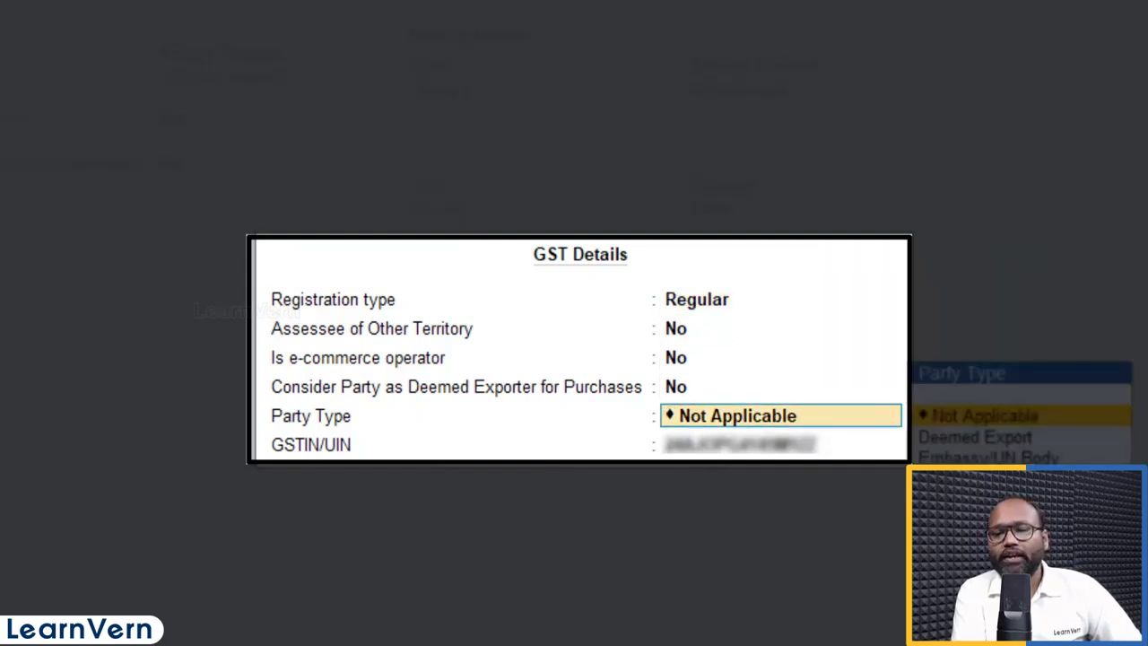
key("Return")
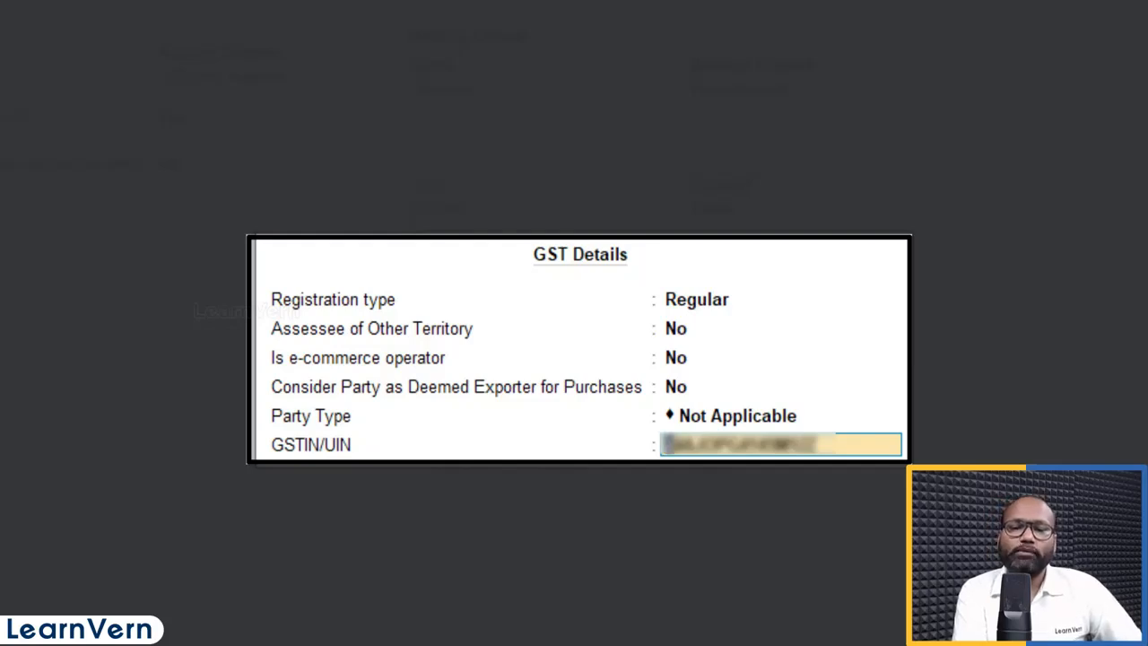
key("Return")
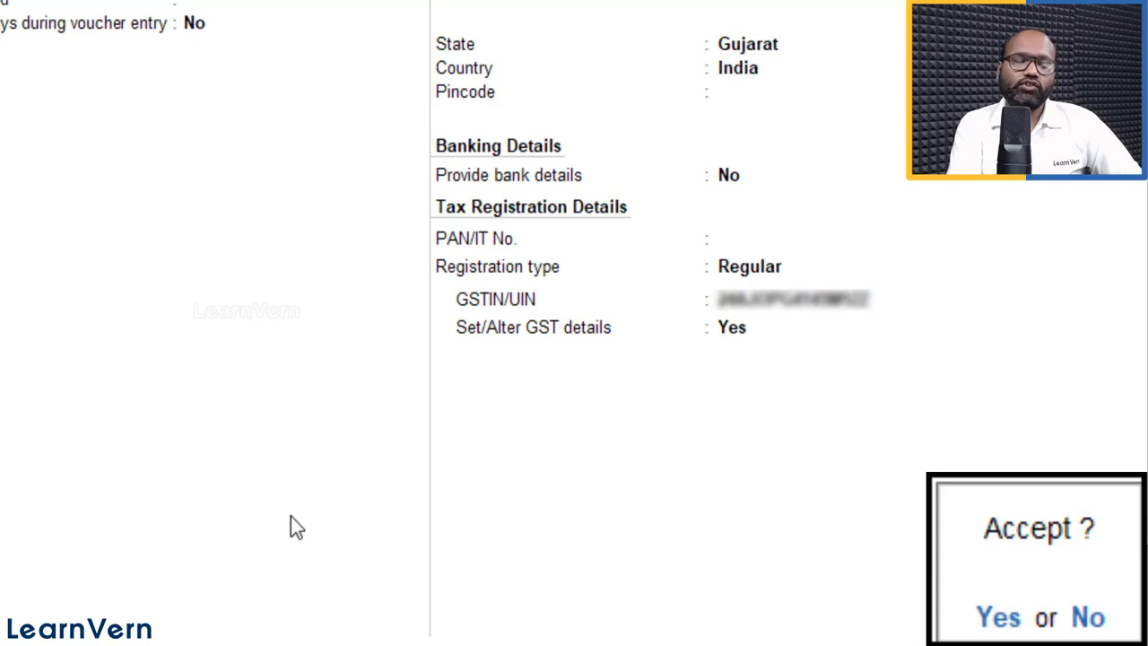
Step: Save the Akshya Traders ledger, leave dispatch details empty and accept the buyer's party details
key("Return")
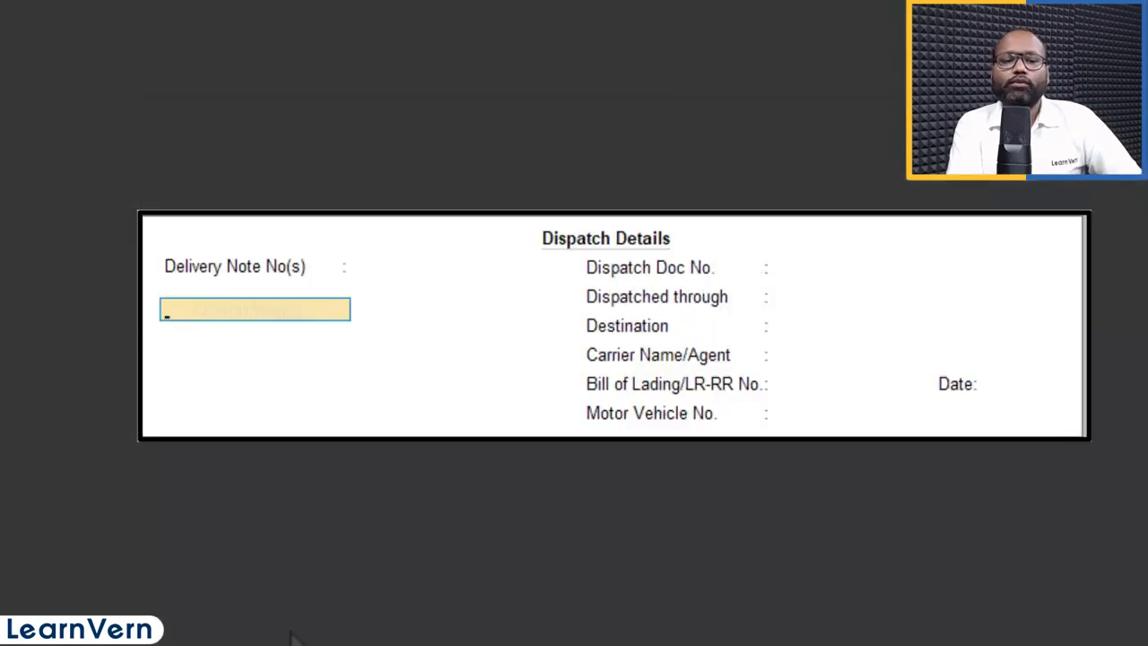
key("Return")
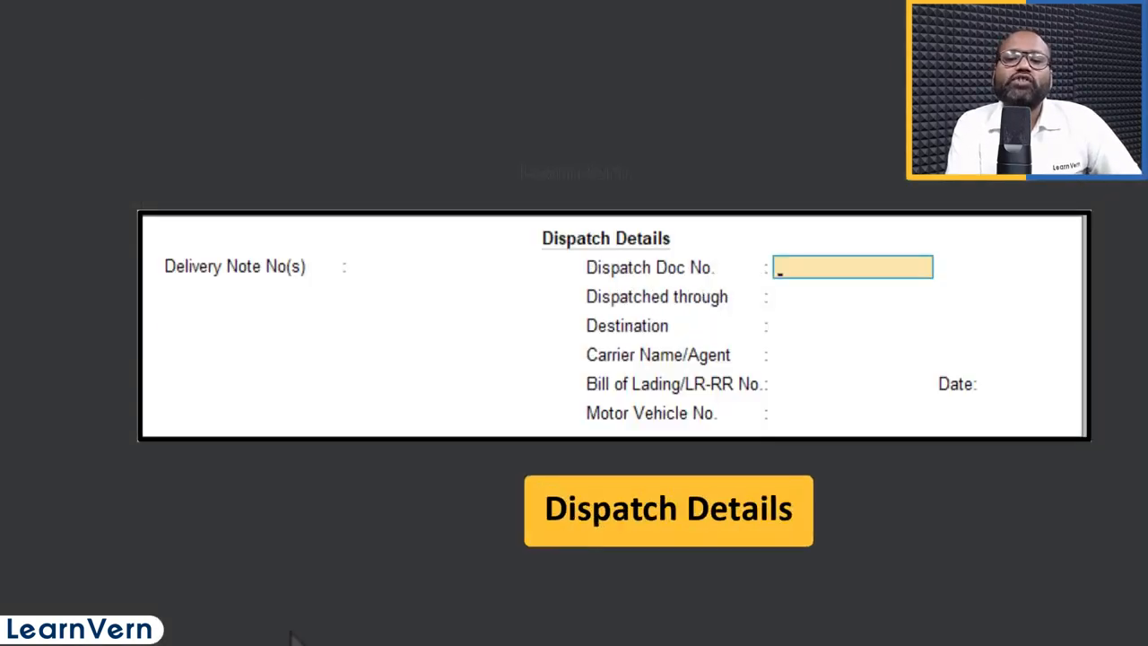
key("Return")
key("Return")
key("Return")
key("Return")
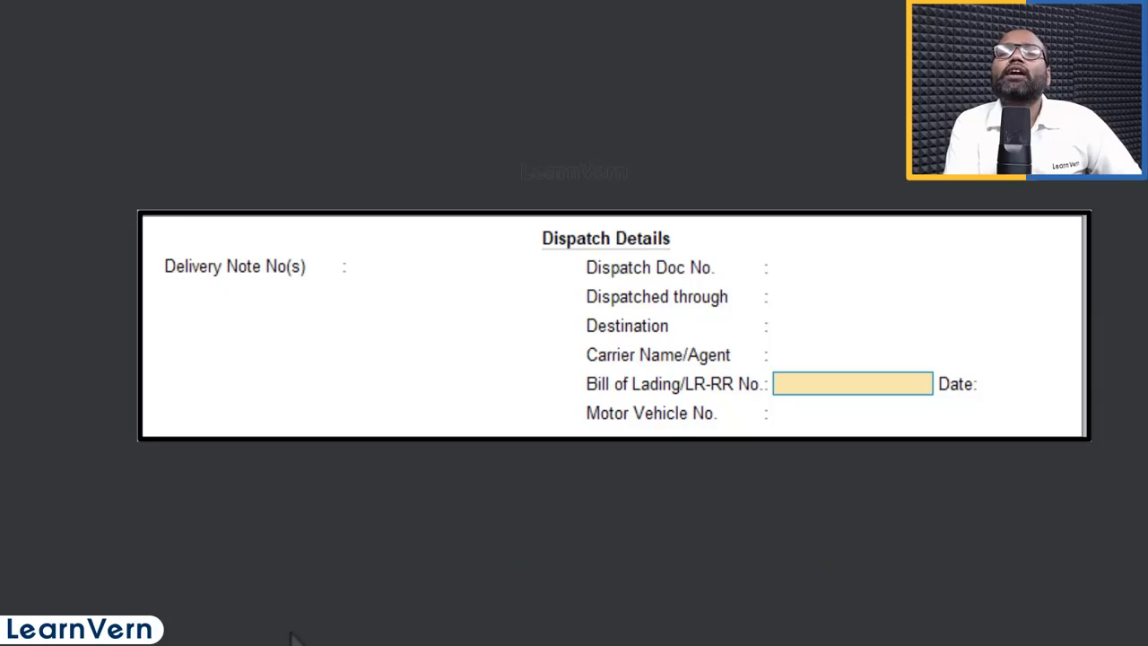
key("Return")
key("Return")
key("Return")
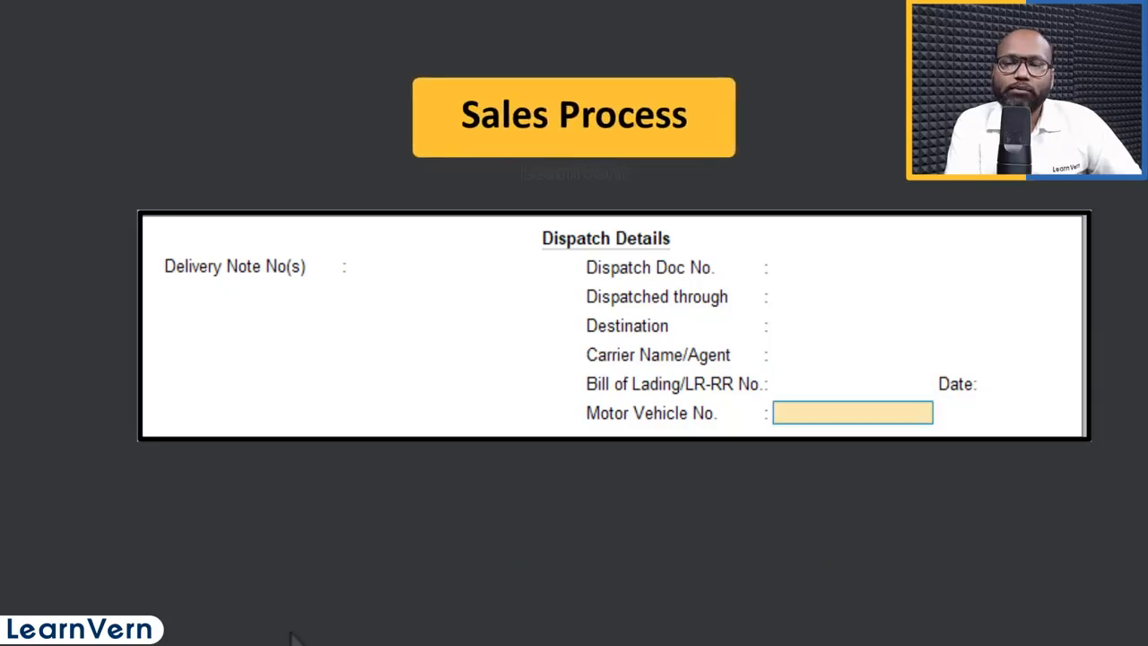
key("Return")
key("Return")
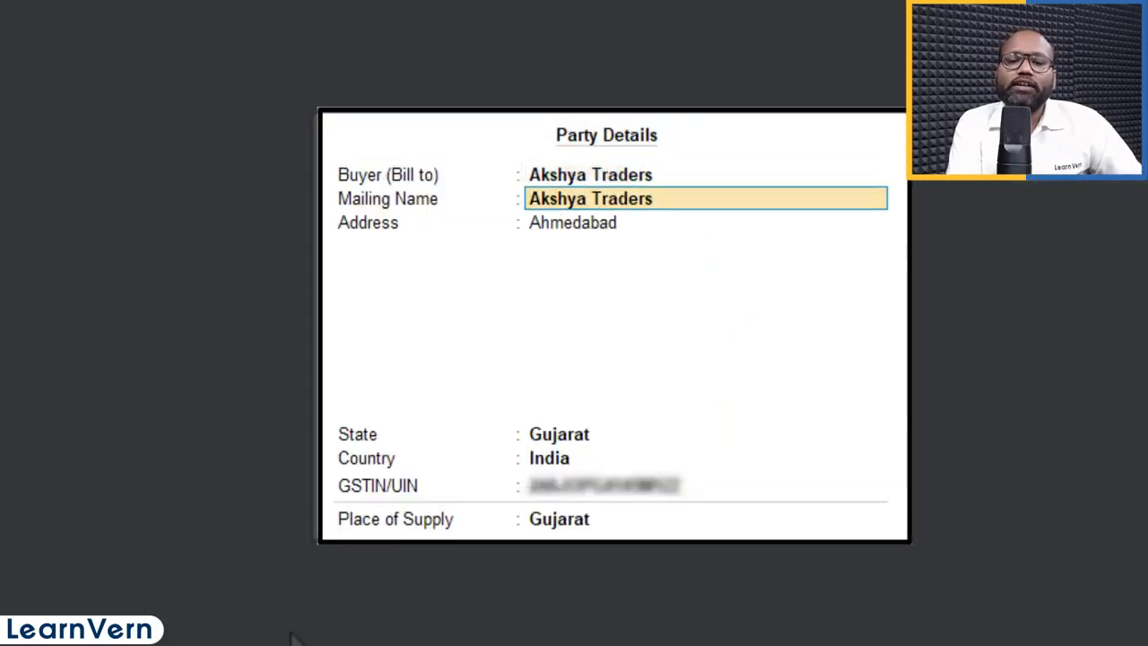
key("Return")
key("Return")
key("Return")
key("Return")
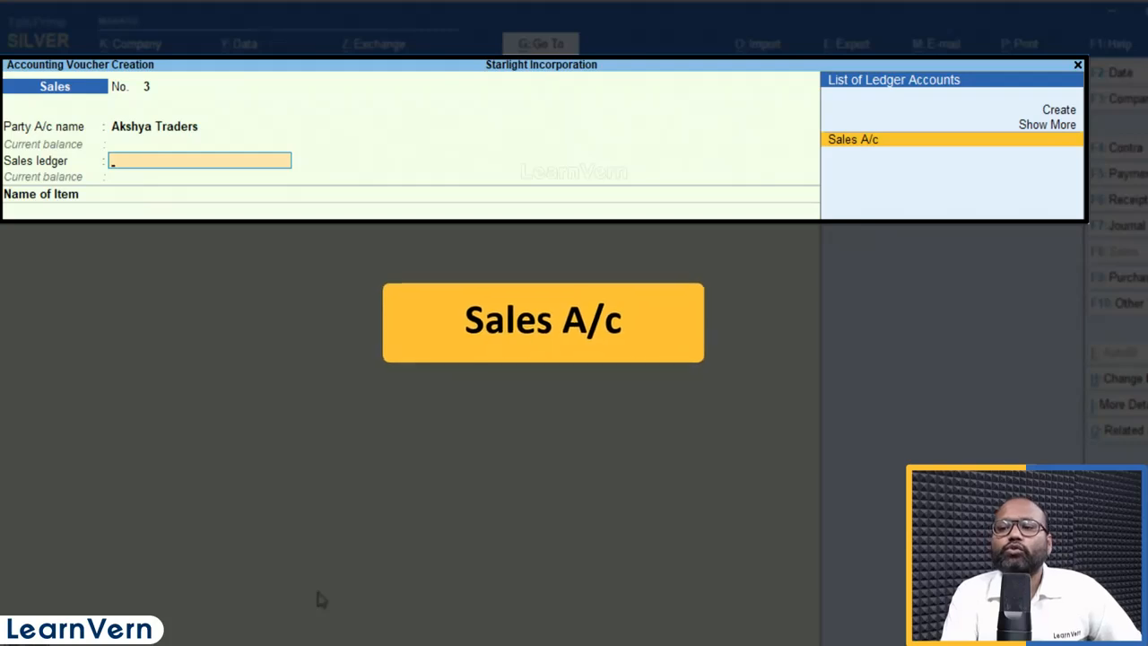
Step: Expand the ledger list with Show More, then choose Create for a new ledger
key("Up")
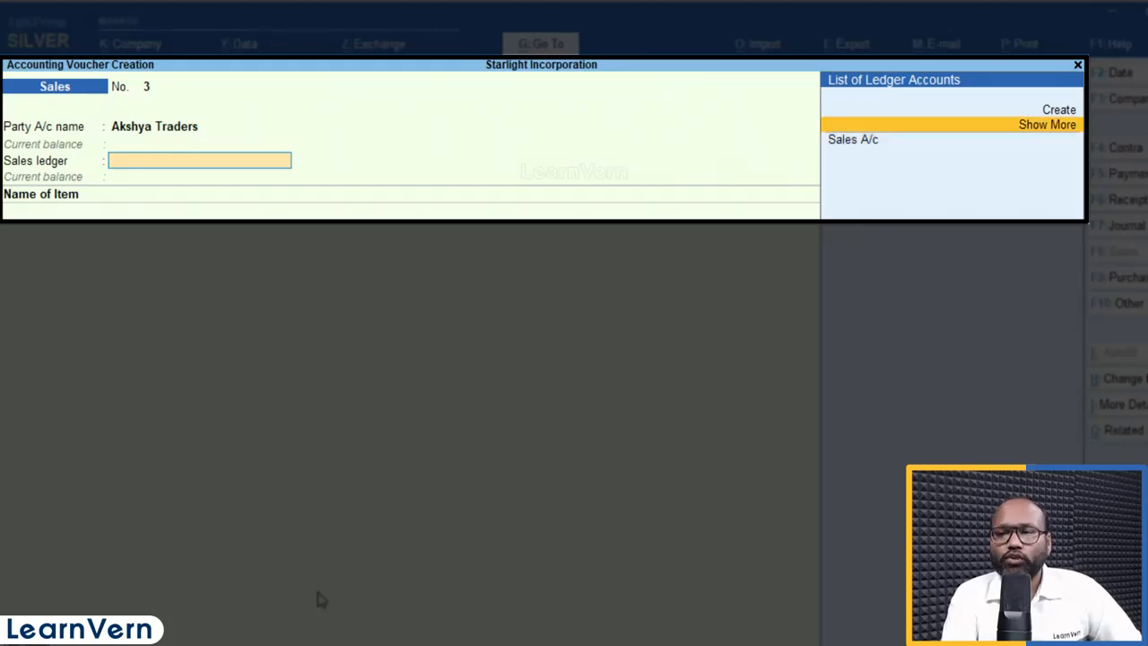
key("Return")
key("Down")
key("Up")
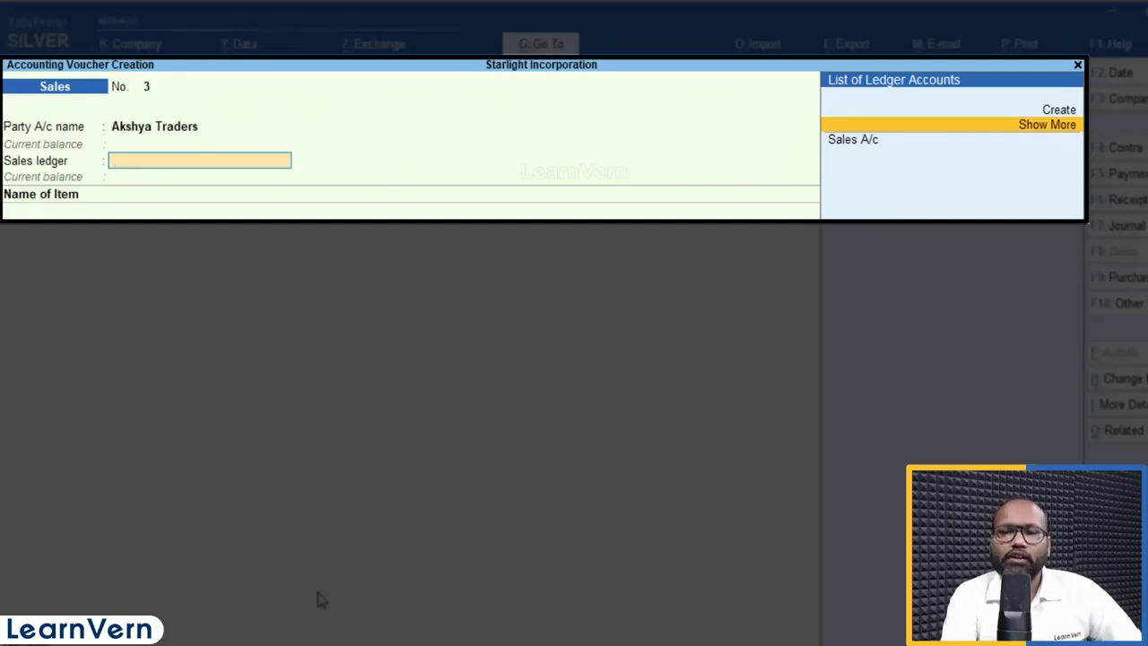
key("Up")
key("Return")
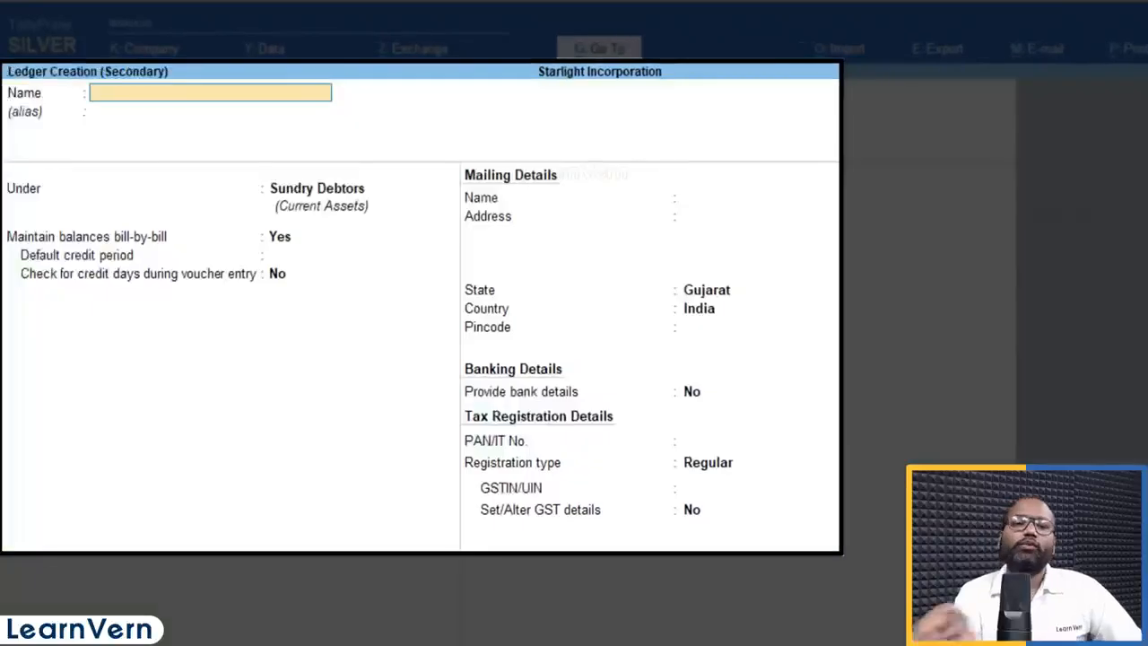
Step: Create ledger Sales Gst under Sales Accounts, type Not Applicable, with GST applicable
type("Sales")
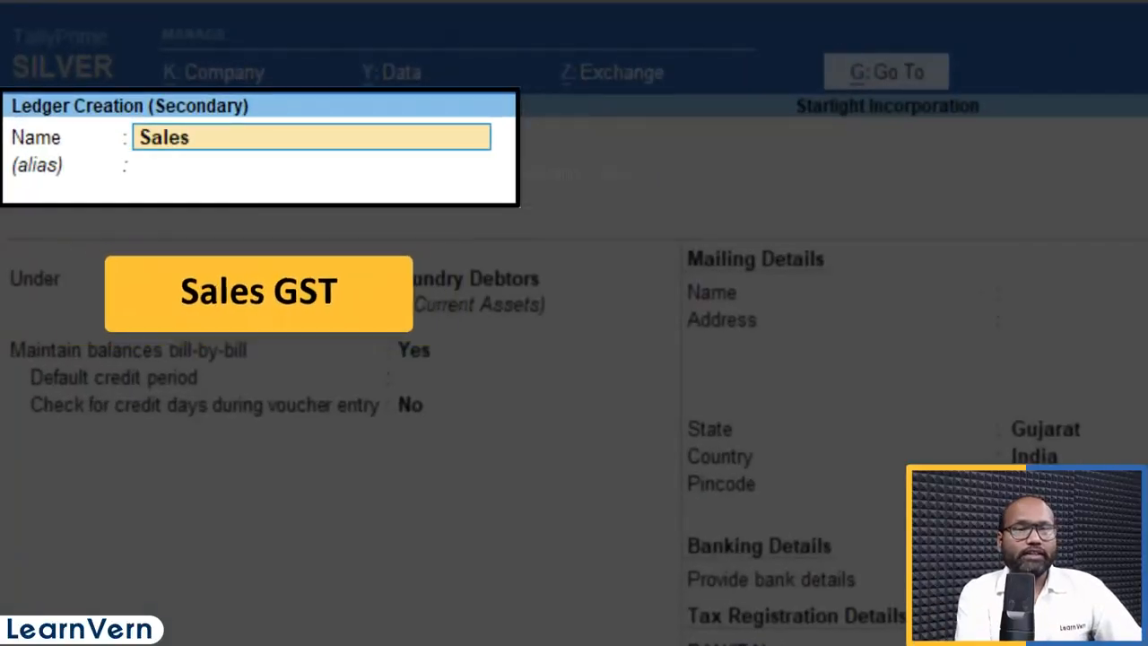
type(" Gst")
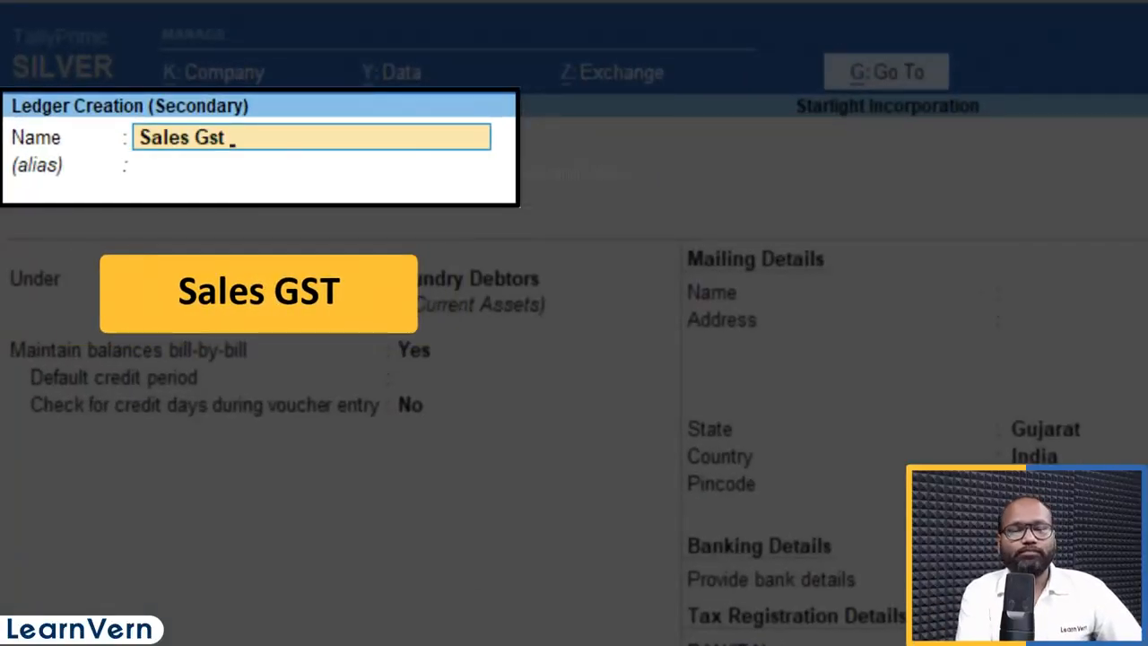
key("Return")
key("Return")
type("Sa")
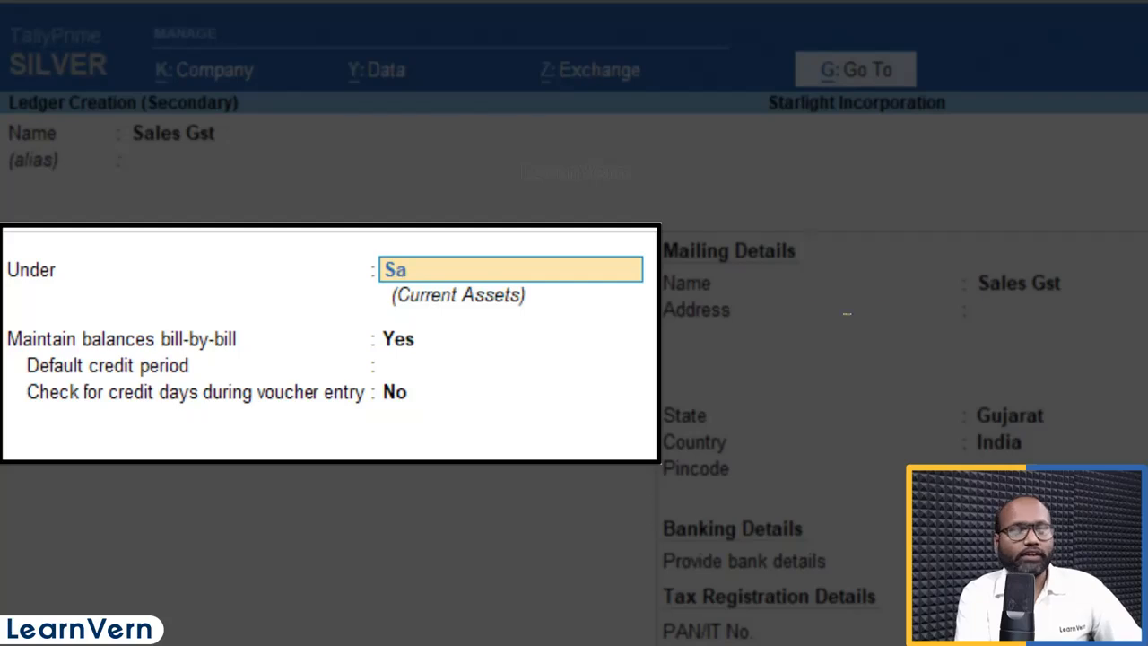
type("les")
key("Return")
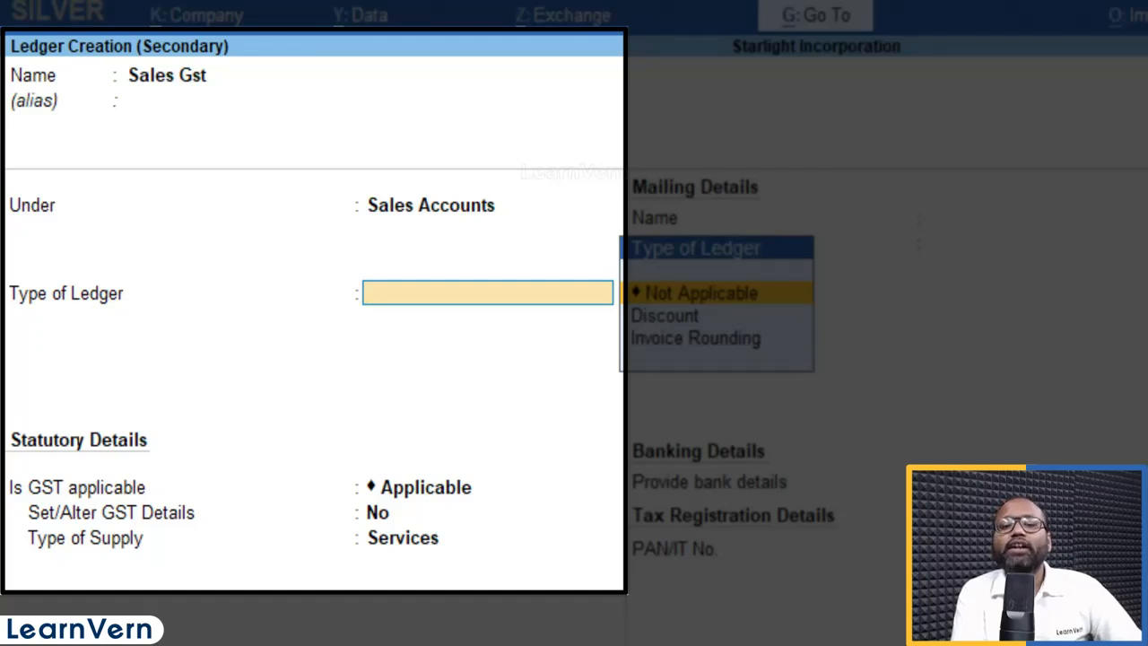
key("Return")
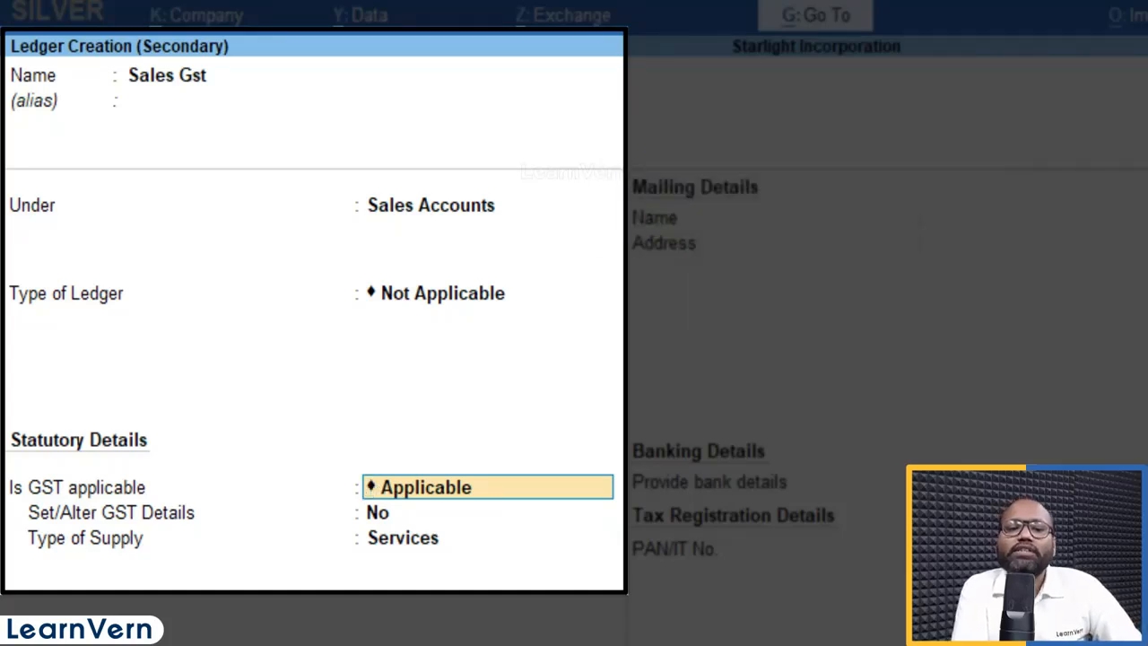
key("Return")
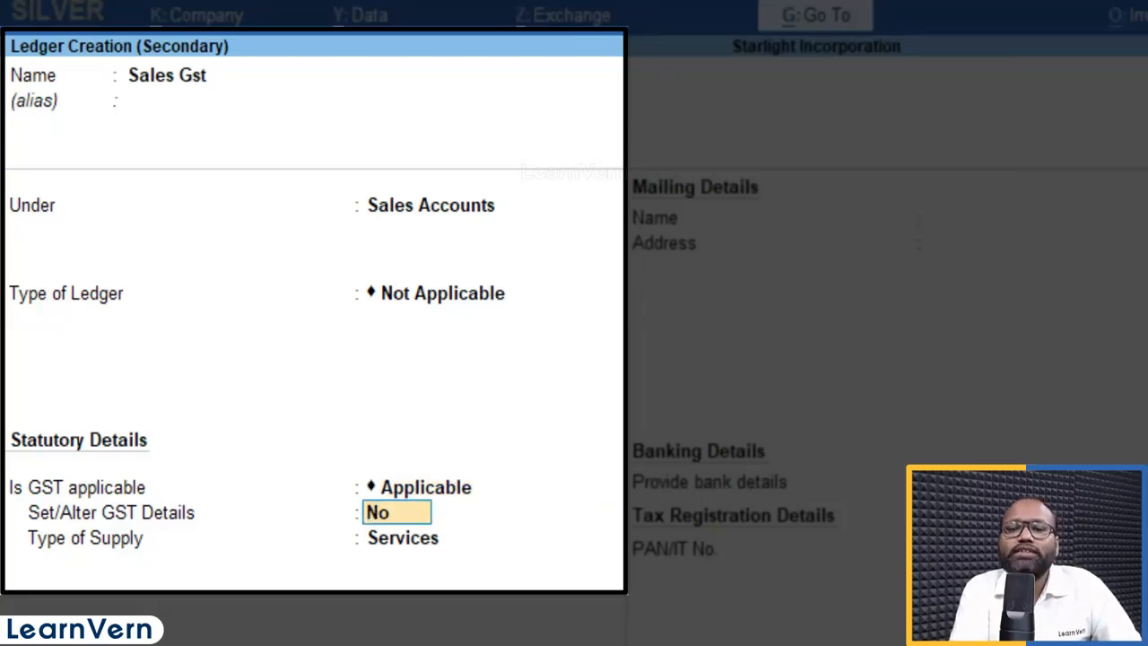
key("Return")
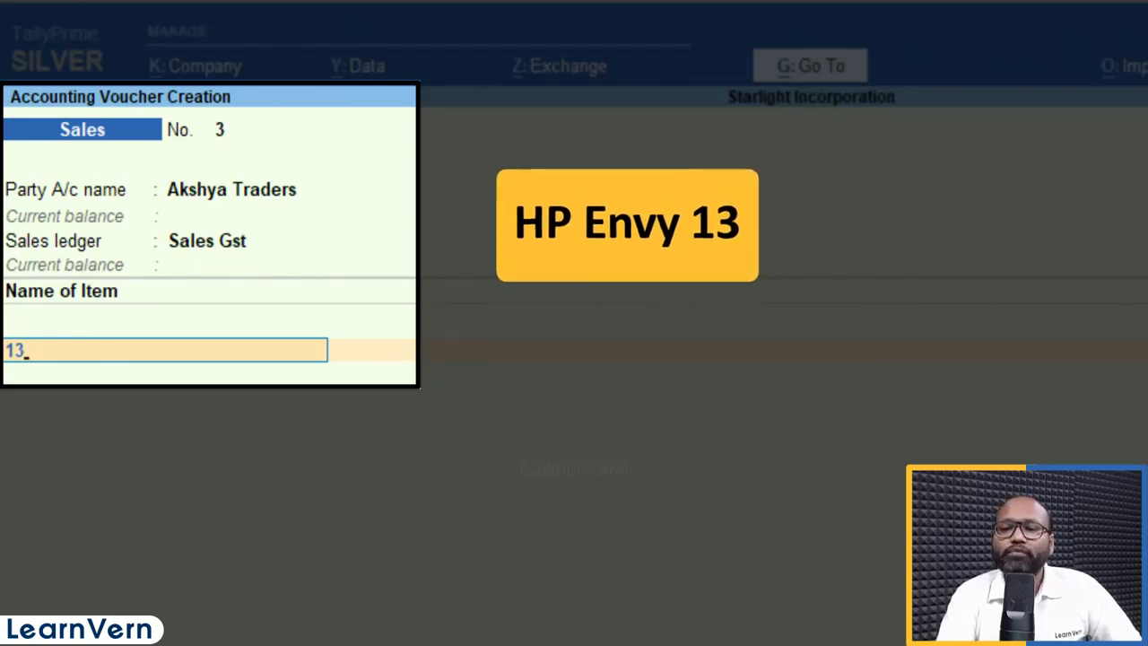
Step: Add one Hp Envy 13" at a rate of 44,000
key("Return")
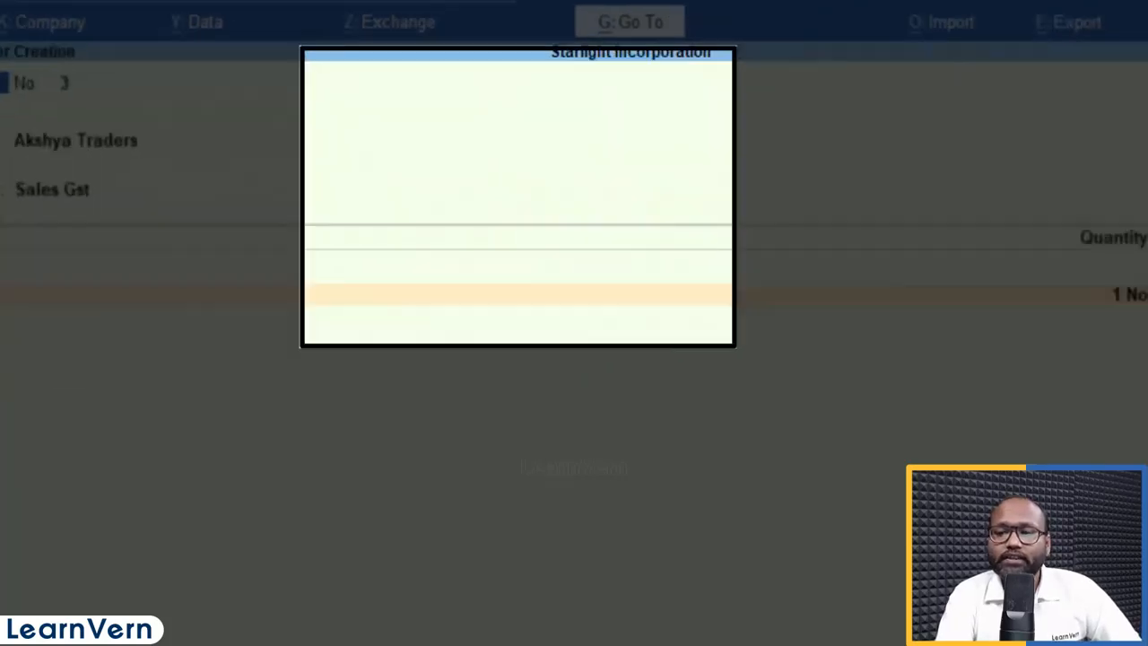
type("44,000")
key("Return")
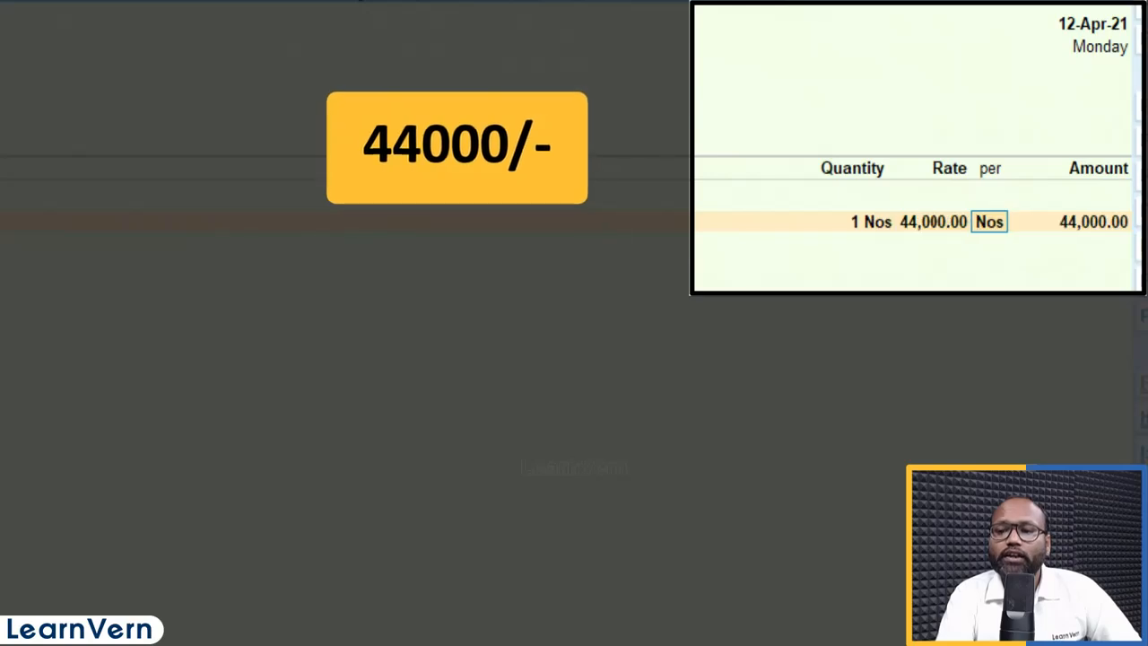
key("Return")
key("Return")
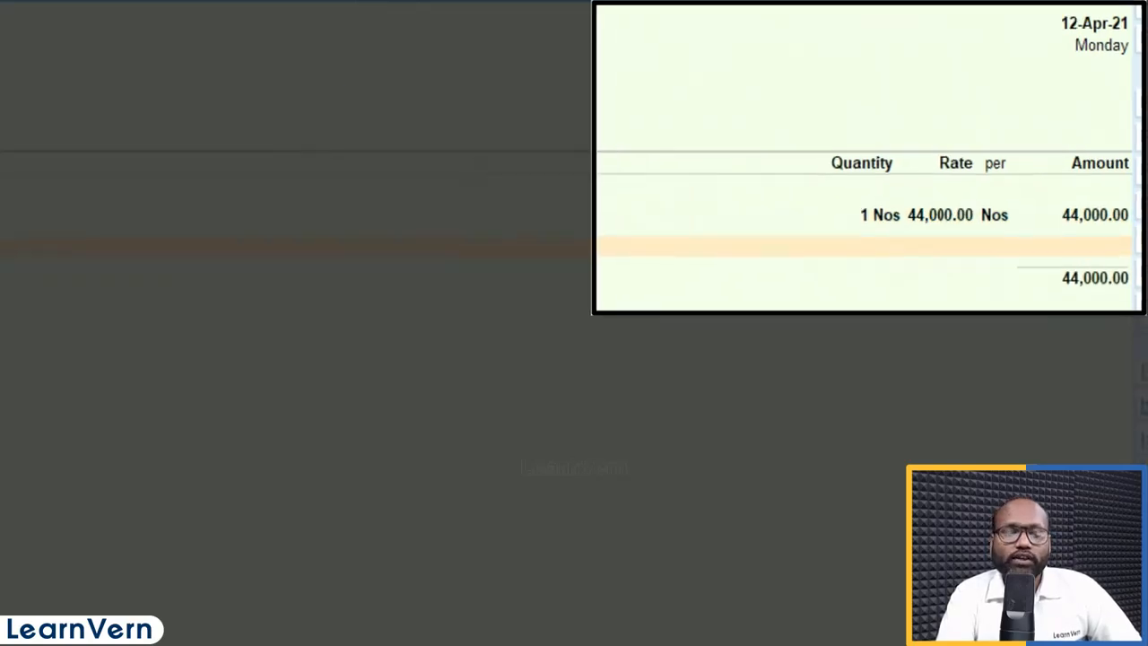
Step: Add one HP Pavilion 13" at 50,000, bringing the items total to 94,000
type("13")
key("Down")
key("Down")
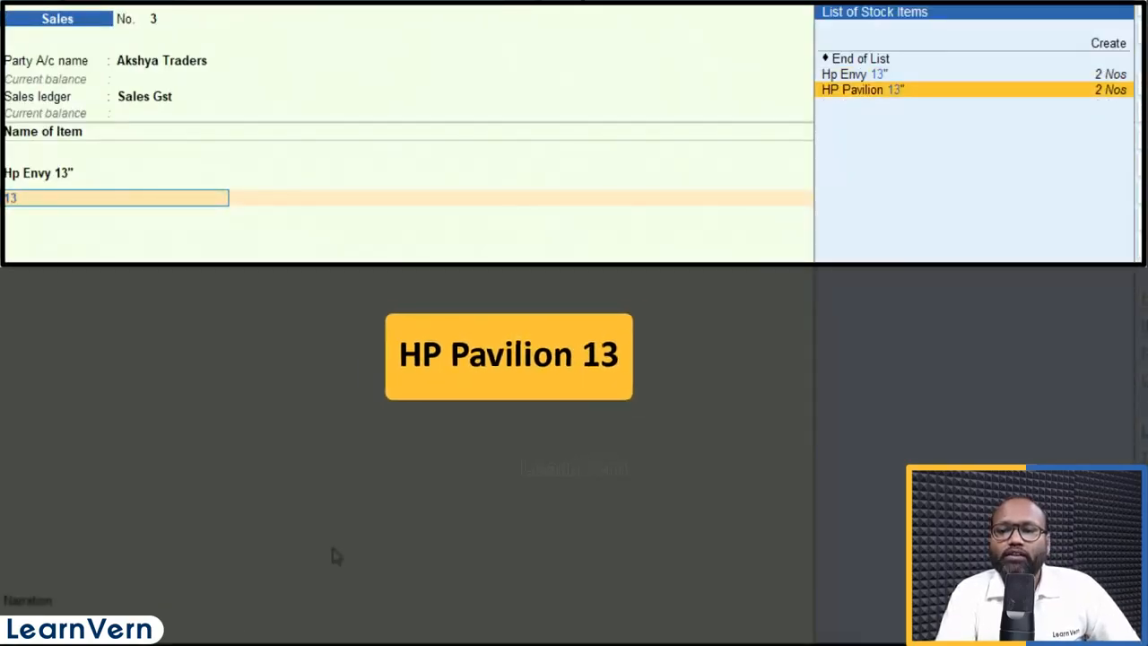
key("Return")
type("1 Nos")
key("Return")
type("50,000")
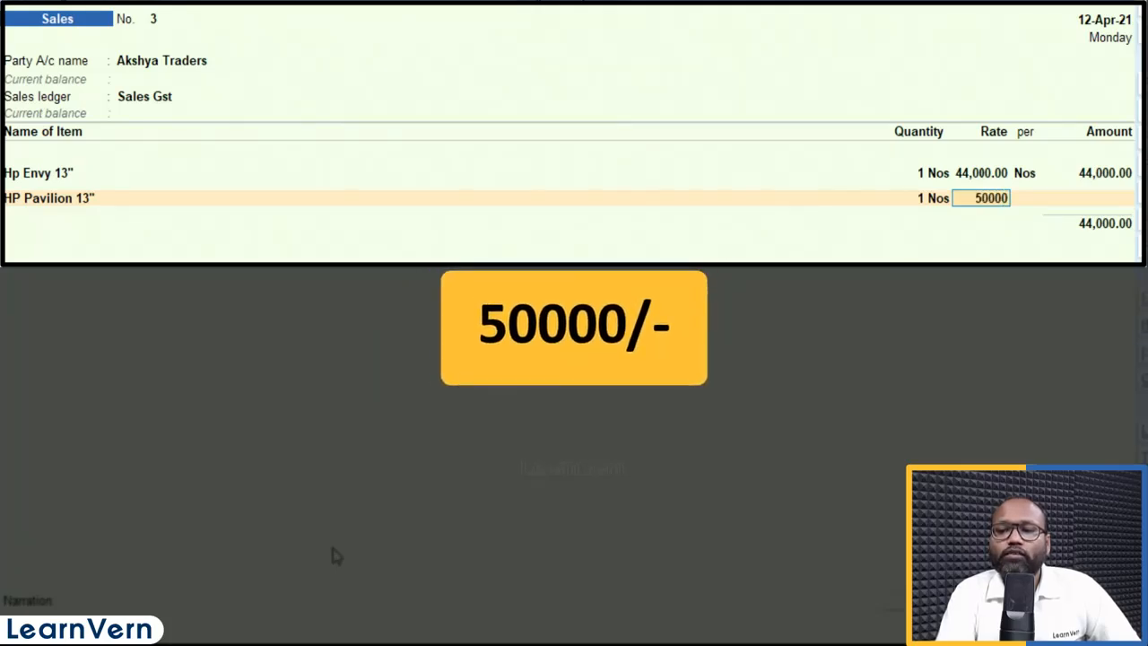
key("Return")
key("Return")
key("Return")
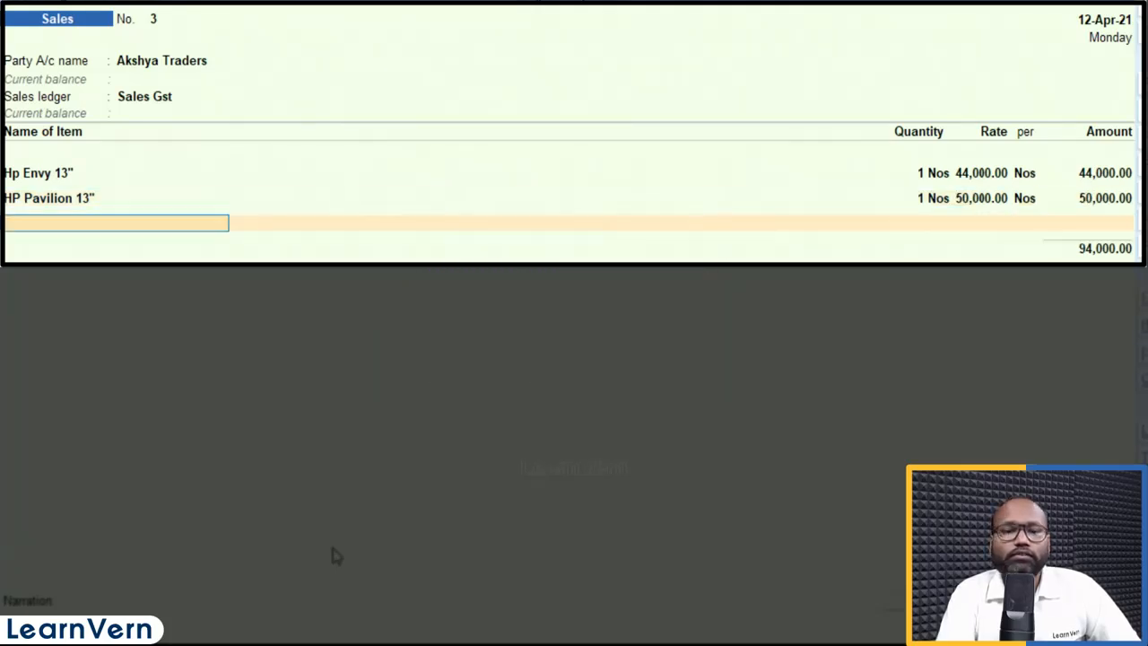
key("Return")
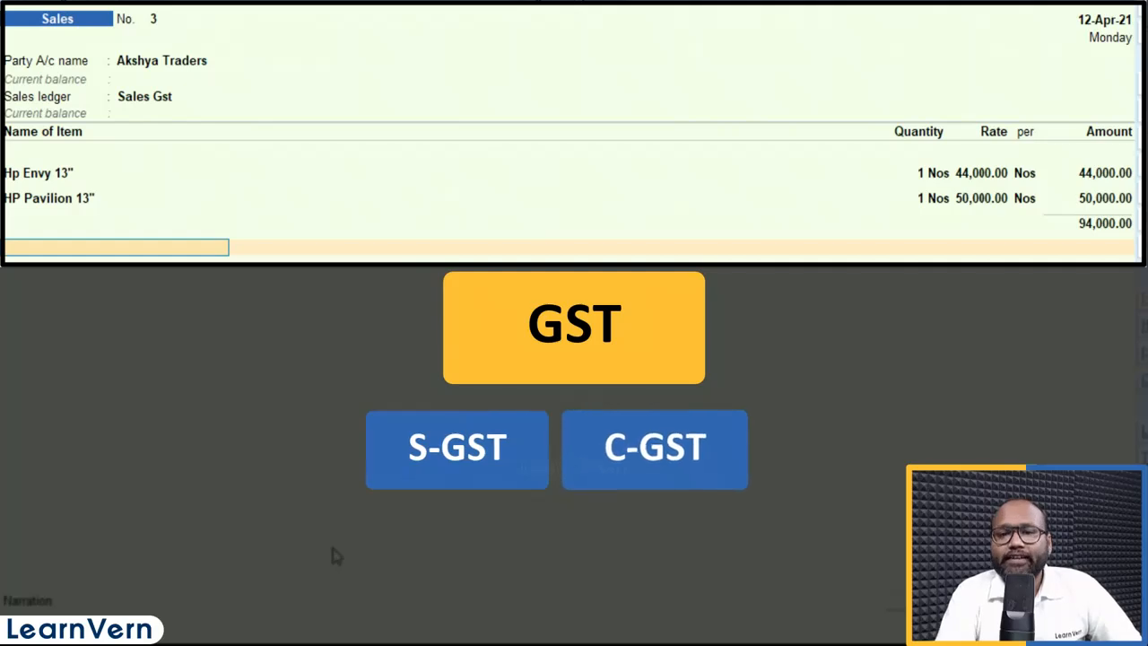
Step: Browse the existing ledger accounts for a tax ledger on the next voucher row
key("space")
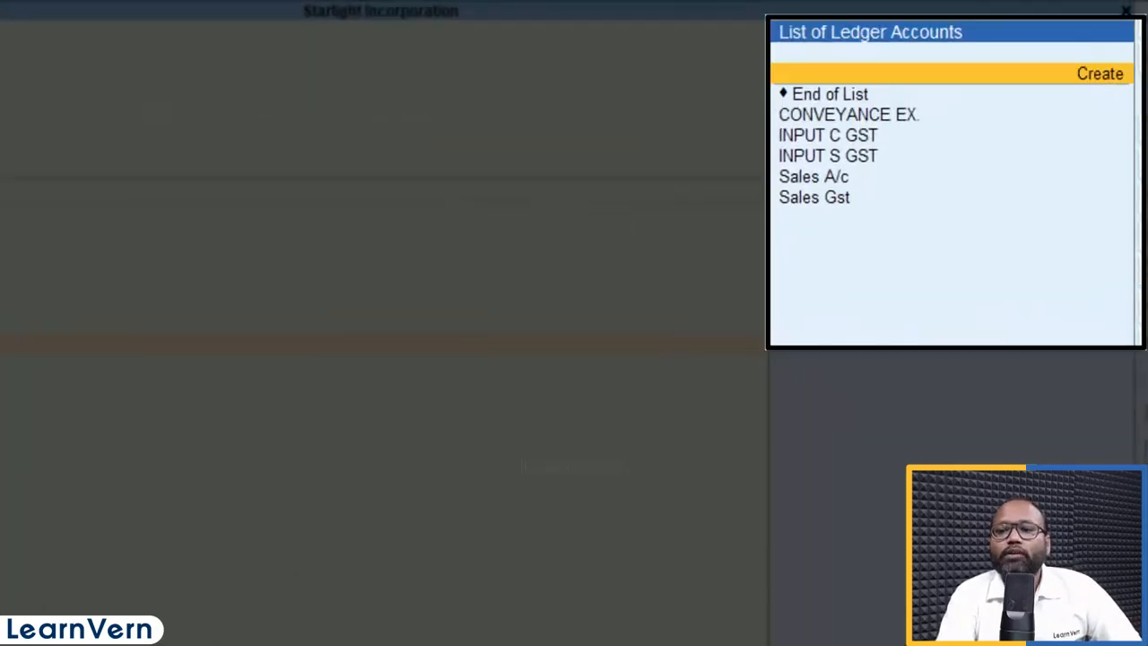
key("Down")
key("Down")
key("Down")
key("Down")
key("Down")
key("Up")
key("Up")
key("Up")
key("Up")
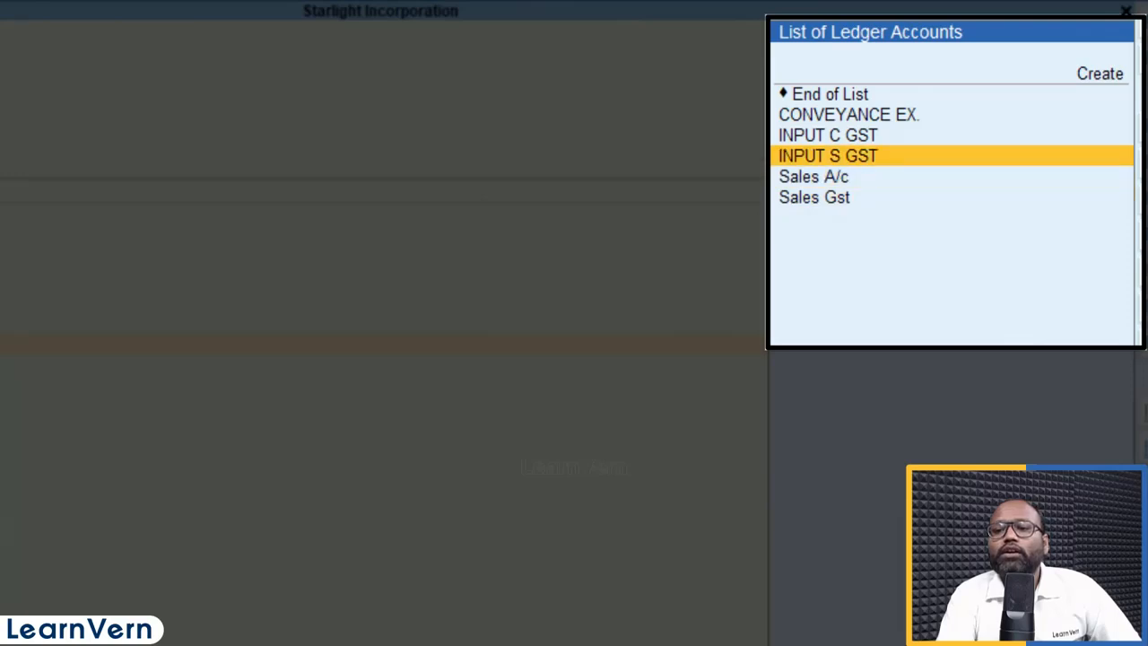
key("Down")
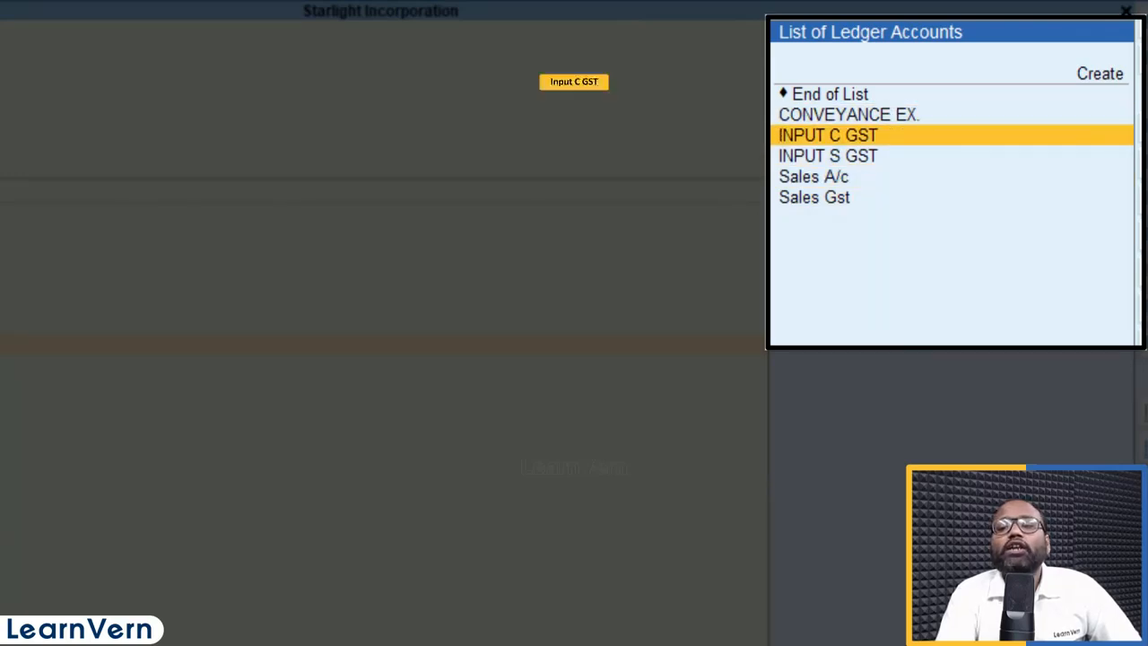
key("Down")
key("Up")
key("Down")
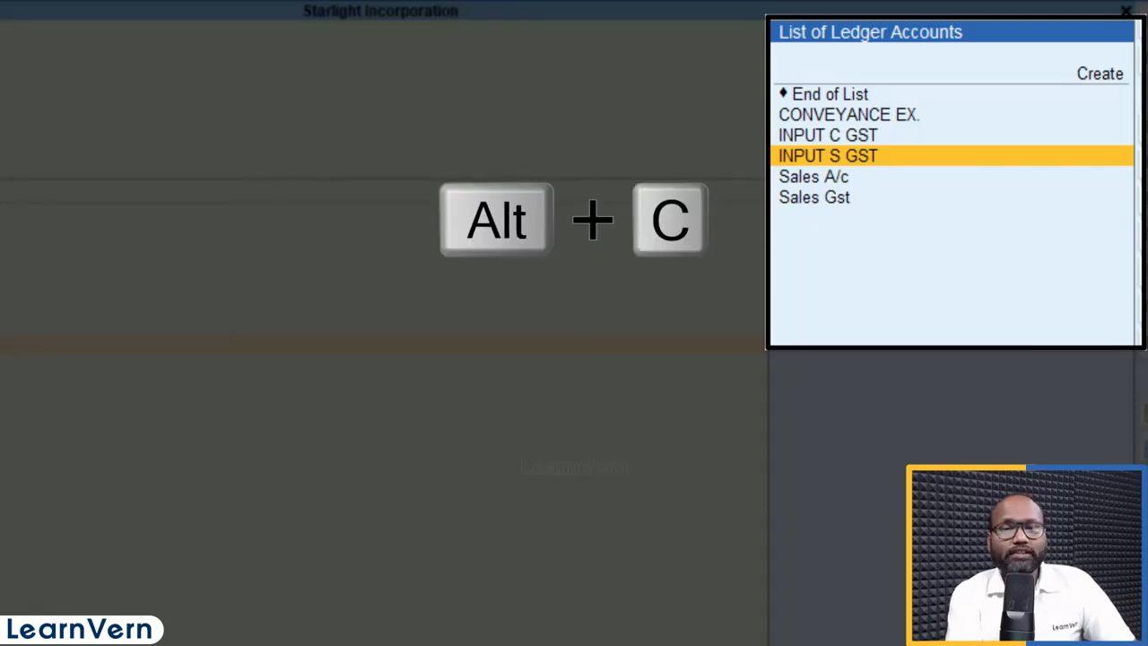
Step: Create ledger Output C Gst under Duties & Taxes, duty type GST, tax type Central Tax
key("alt+c")
type("Output")
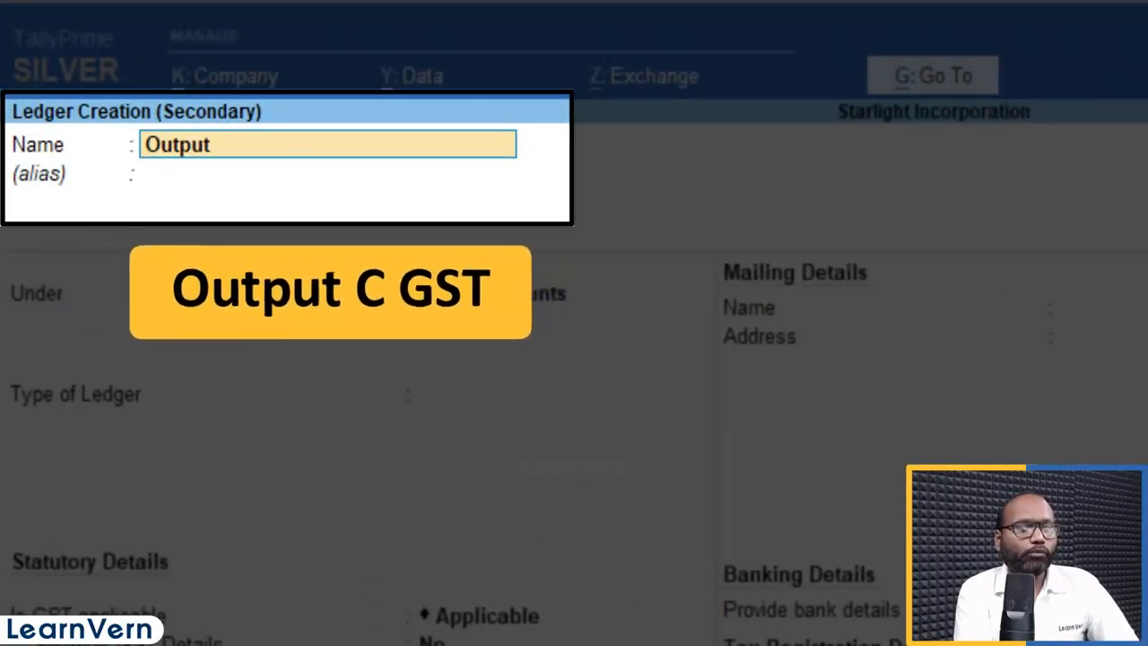
type(" C Gst")
key("Return")
type("Dut")
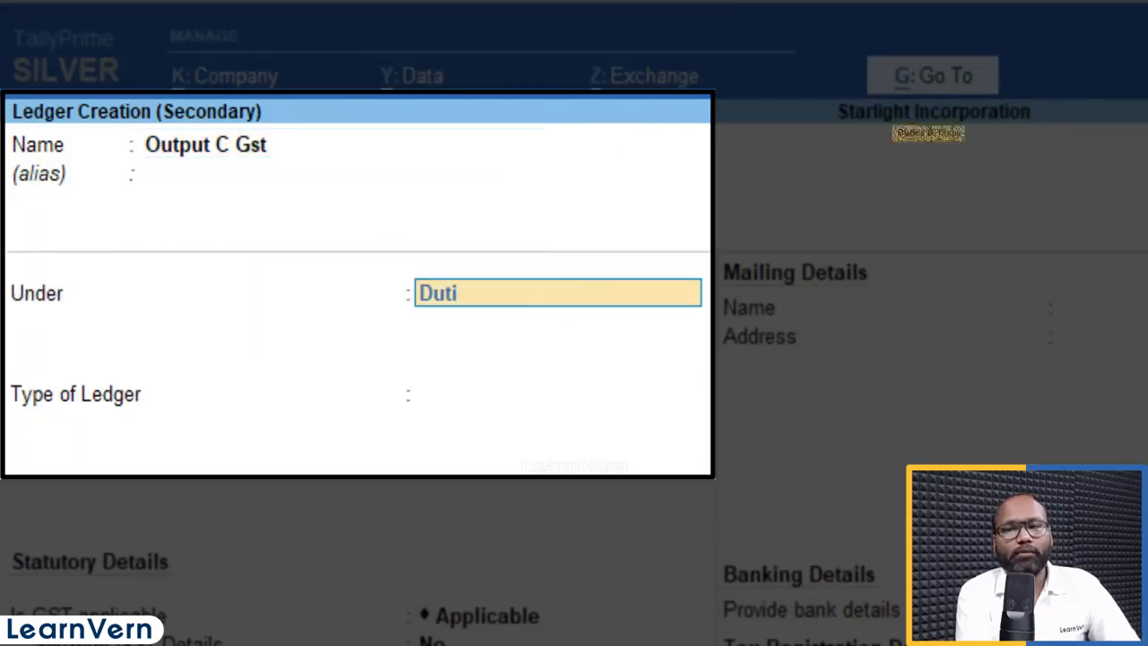
type("i")
key("Return")
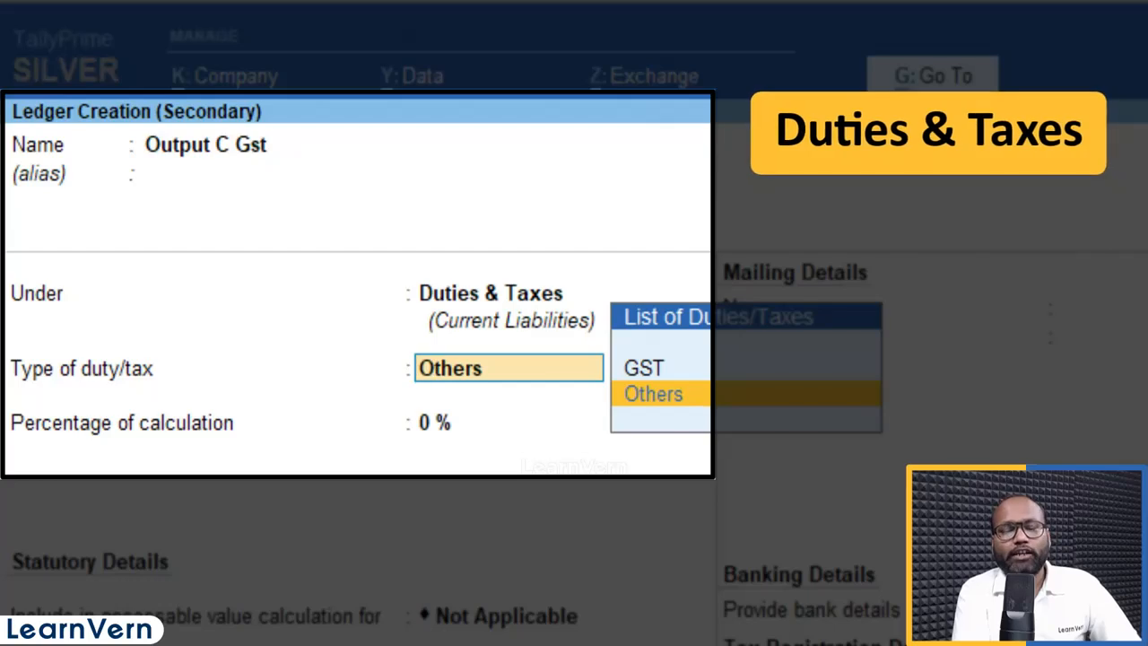
key("Up")
key("Return")
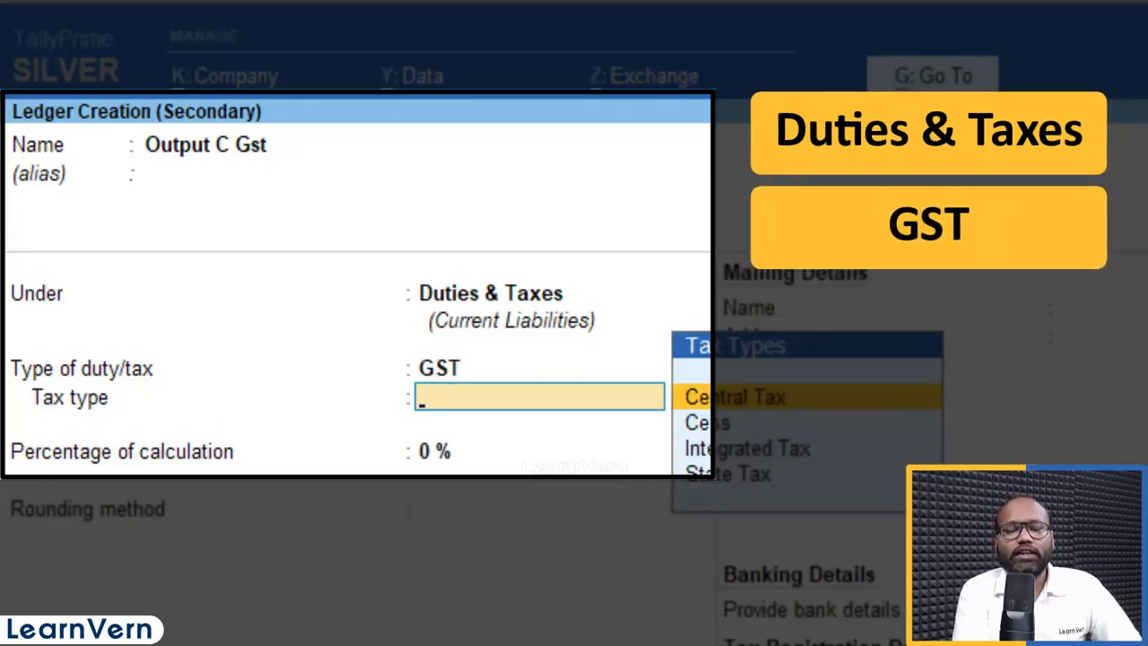
key("Return")
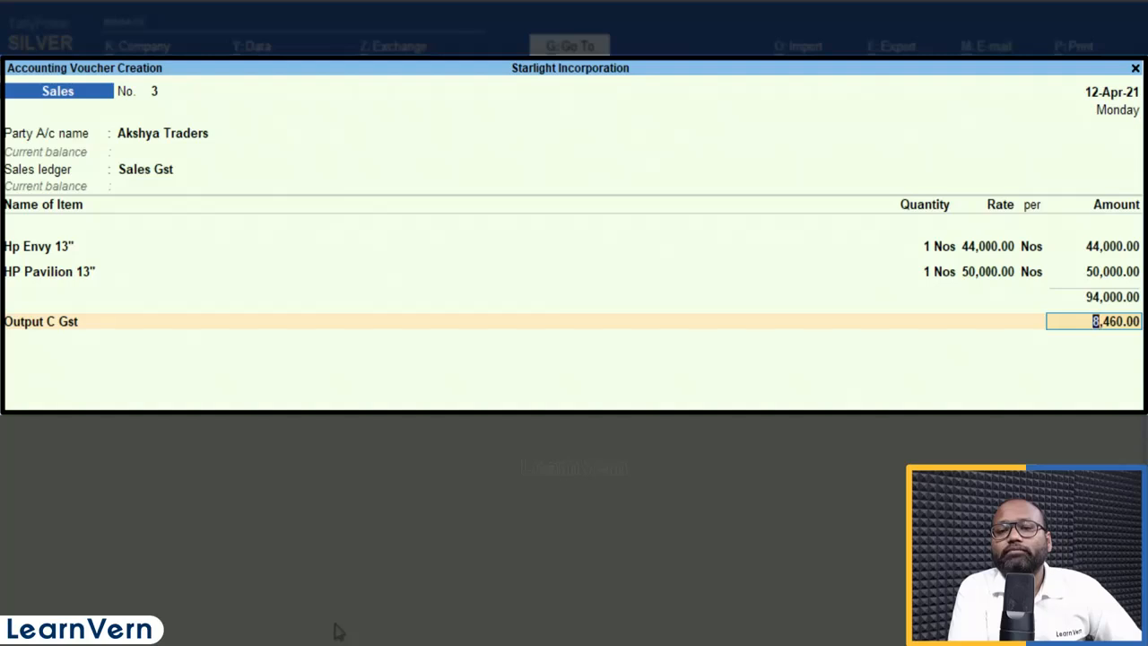
Step: On a new row, create Output S Gst under Duties & Taxes, duty type GST, tax type State Tax
key("Return")
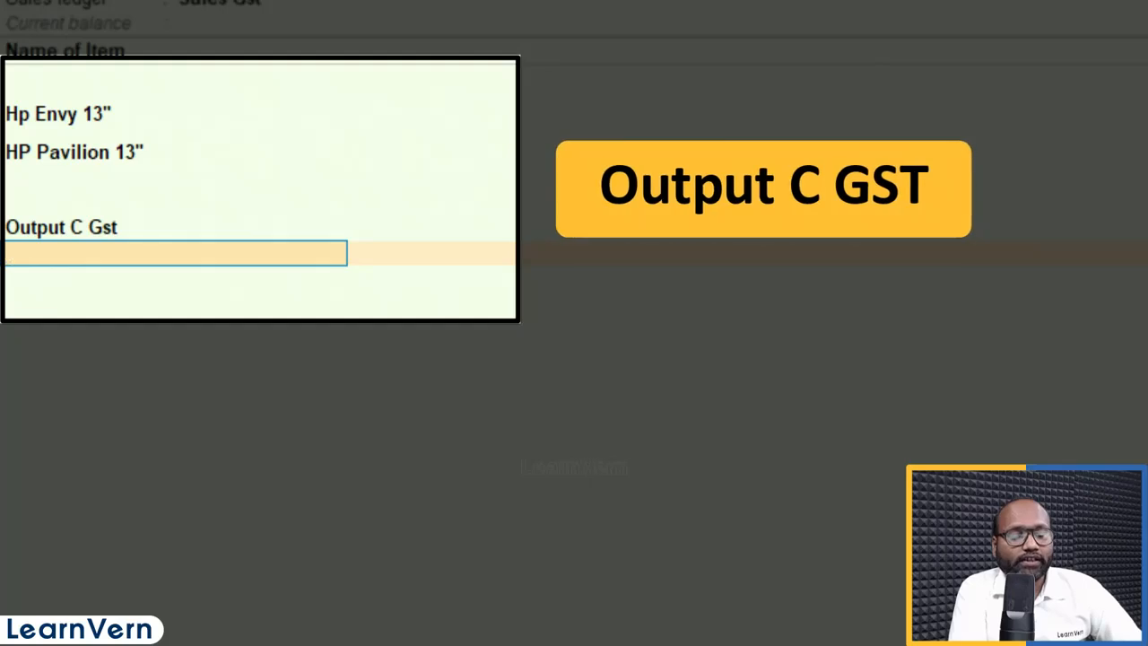
key("alt+c")
type("Outpu")
type("t S Gst")
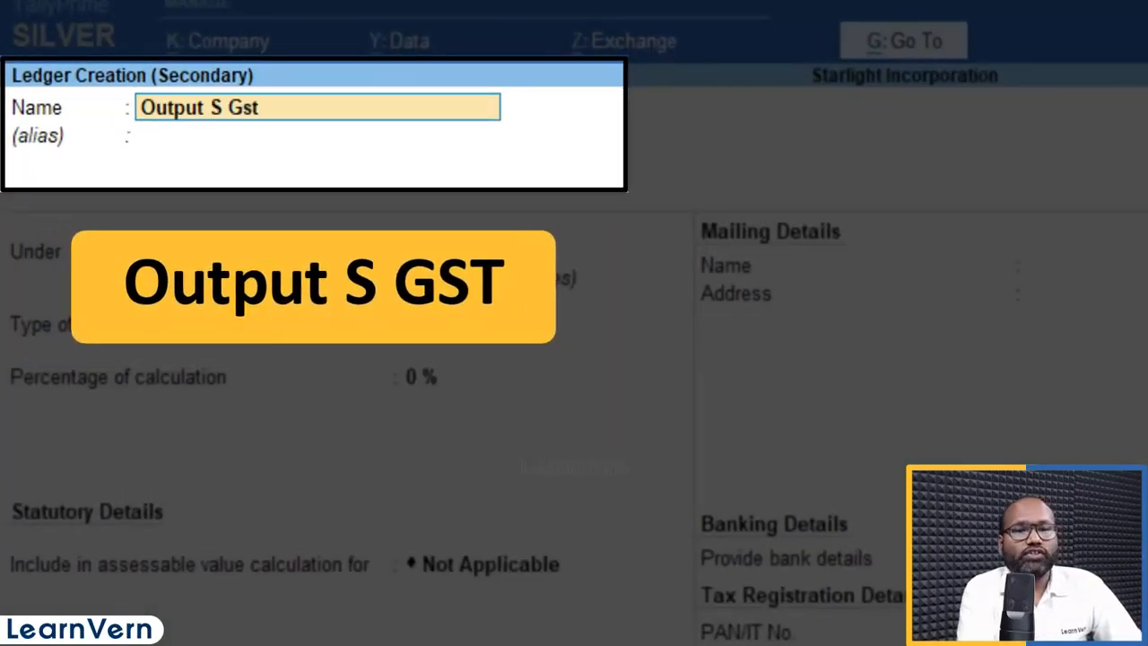
key("Return")
key("Return")
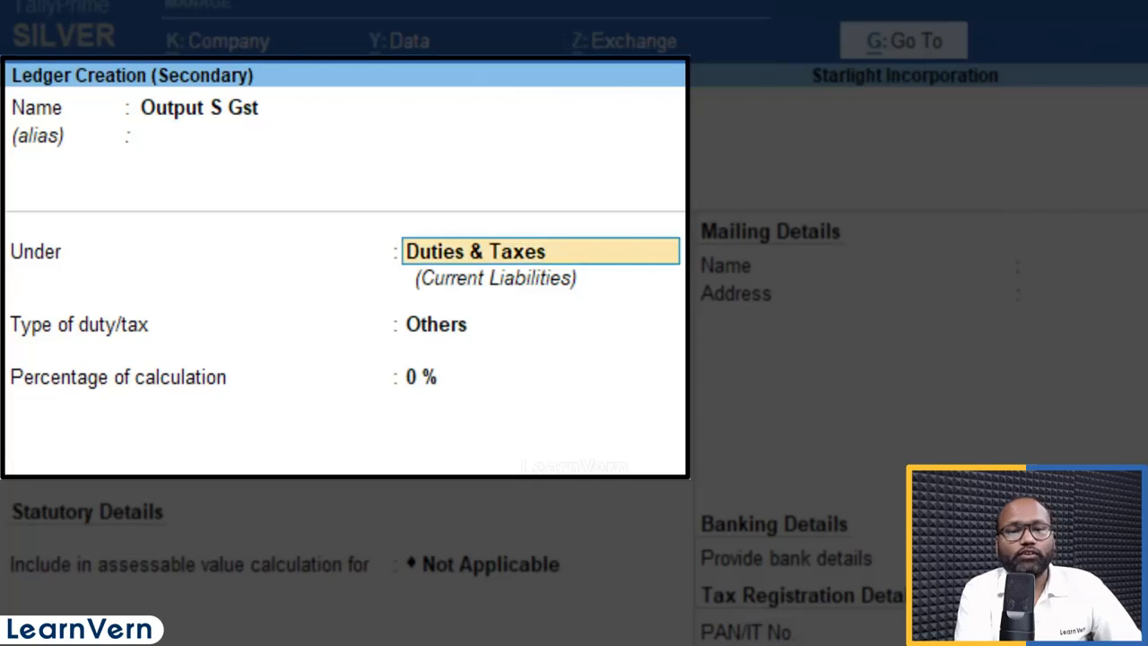
key("Return")
key("Up")
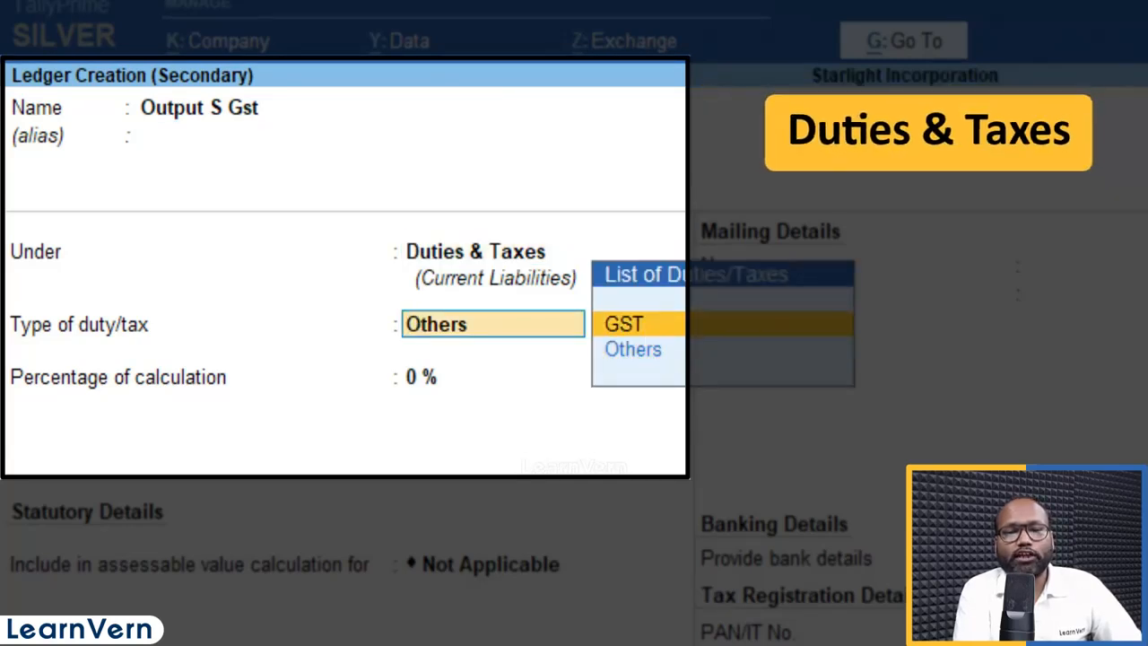
key("Return")
key("Down")
key("Down")
key("Down")
key("Return")
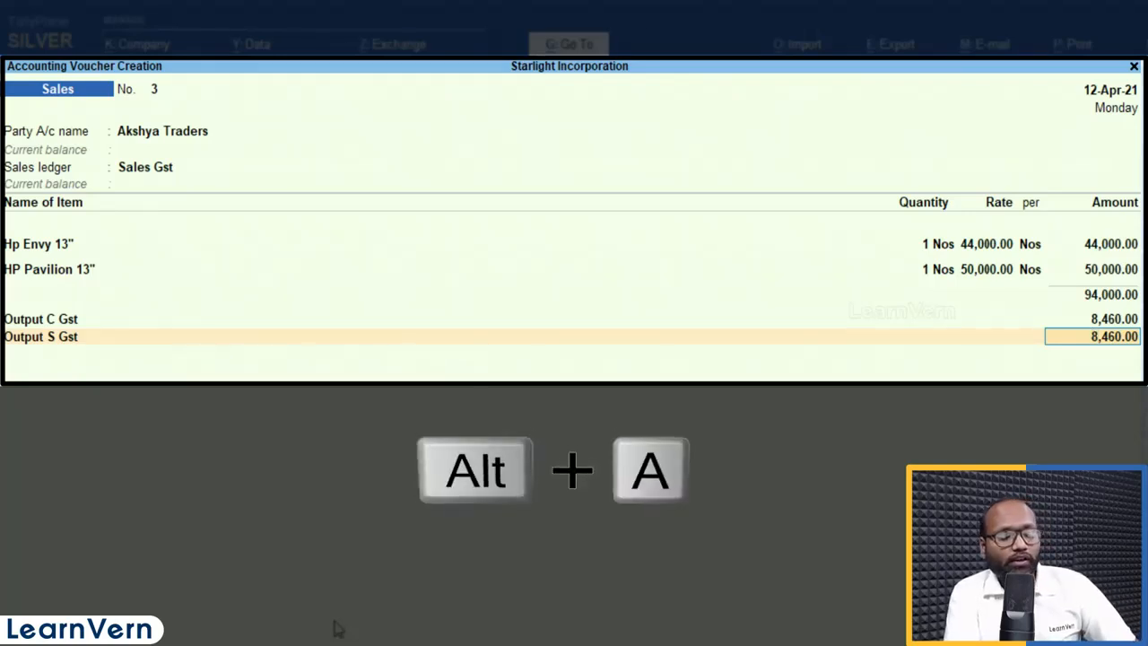
key("alt+a")
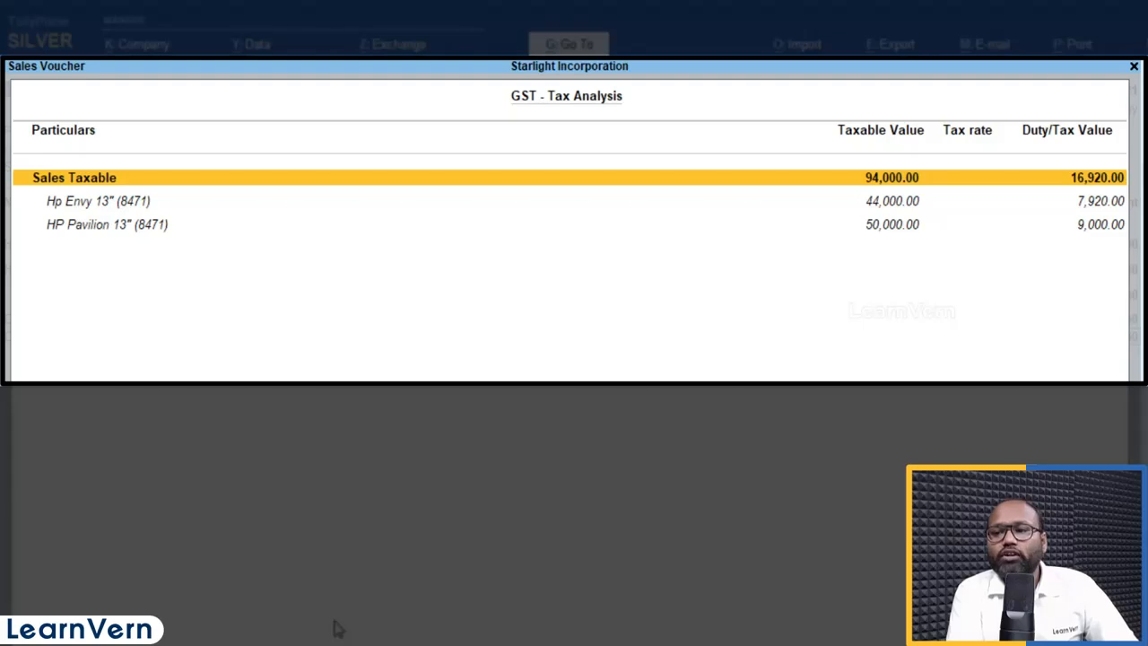
key("alt+F5")
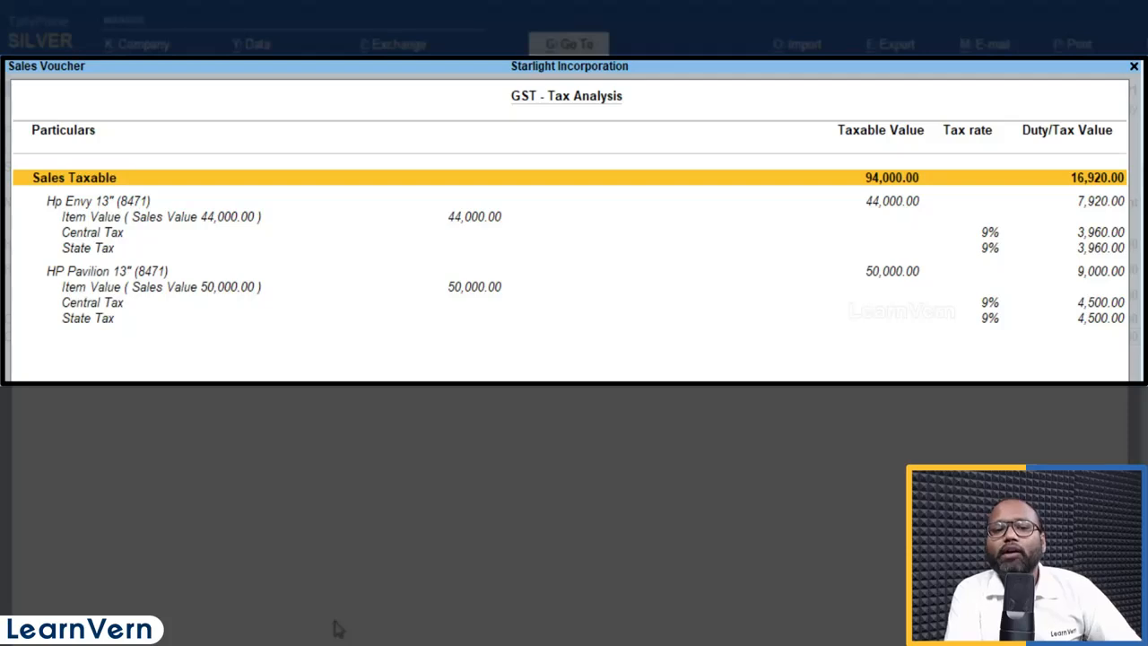
key("Down")
key("Down")
key("Down")
key("Down")
key("Down")
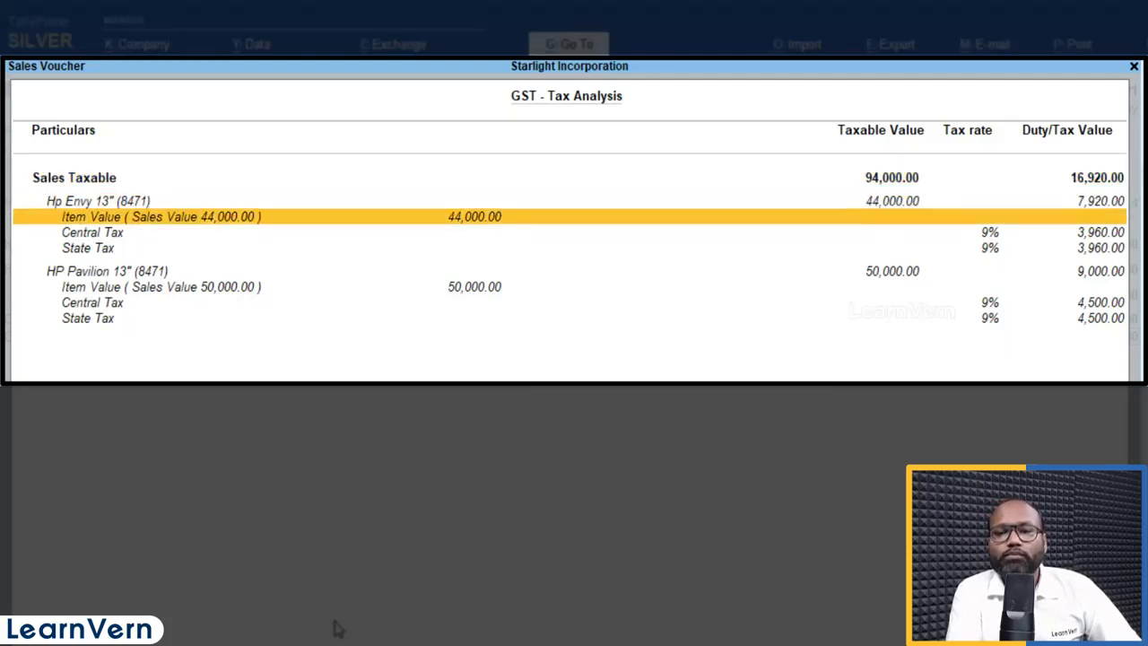
key("Up")
key("Up")
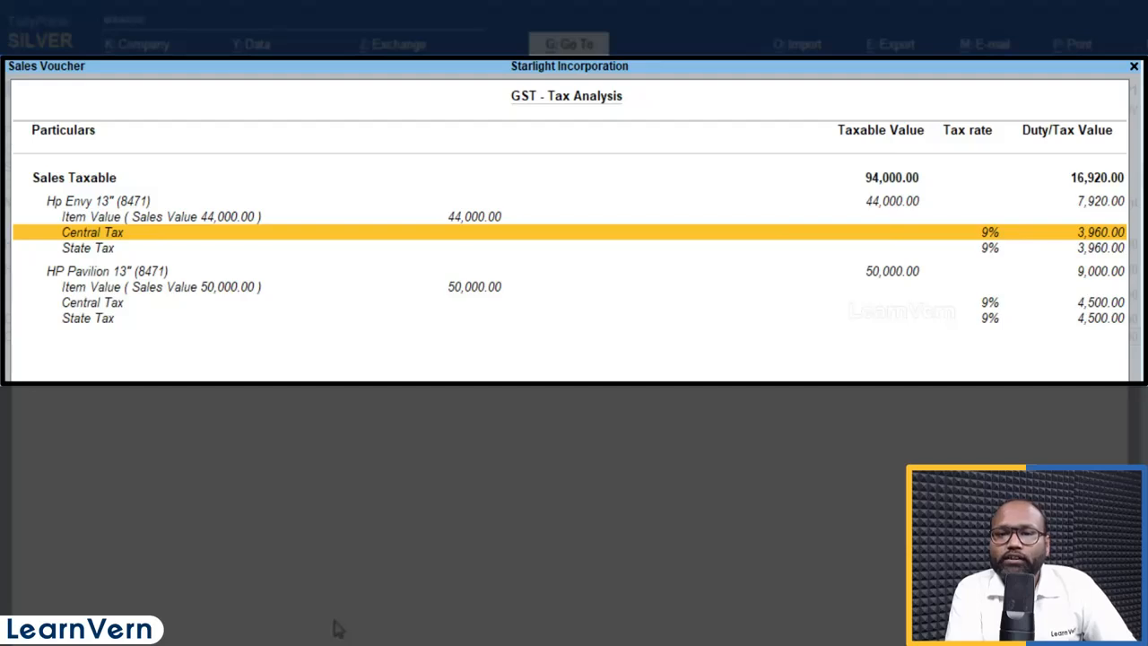
key("Escape")
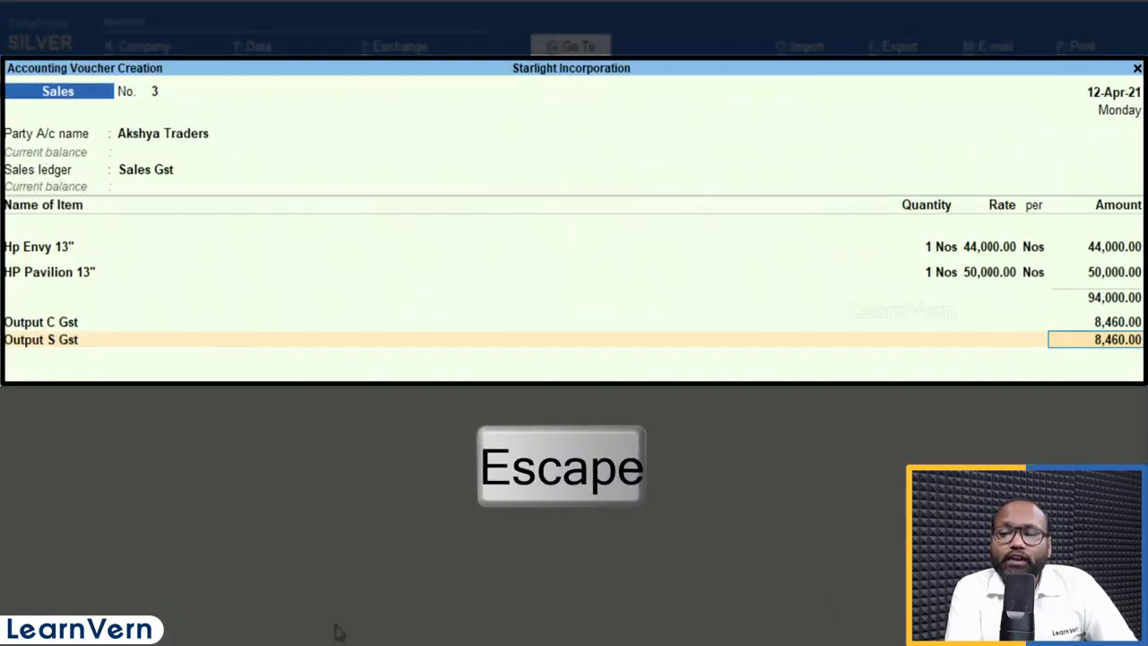
Step: Record the bill as a New Ref, save voucher No. 3, and reopen it
key("Return")
key("Return")
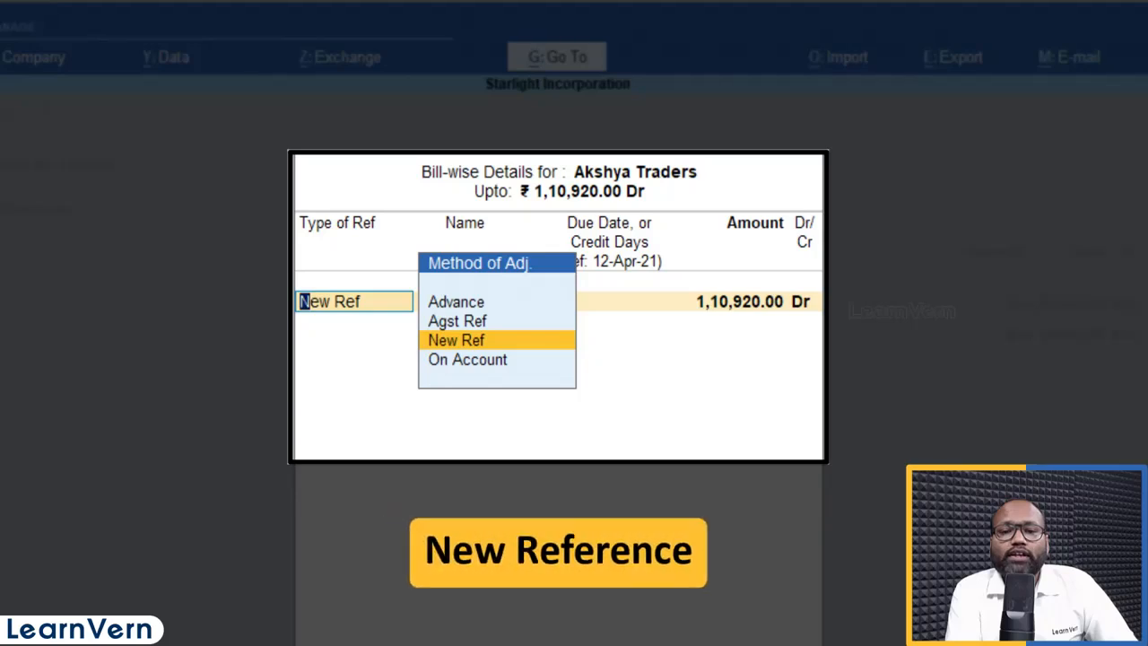
key("Return")
key("Return")
key("Return")
key("Return")
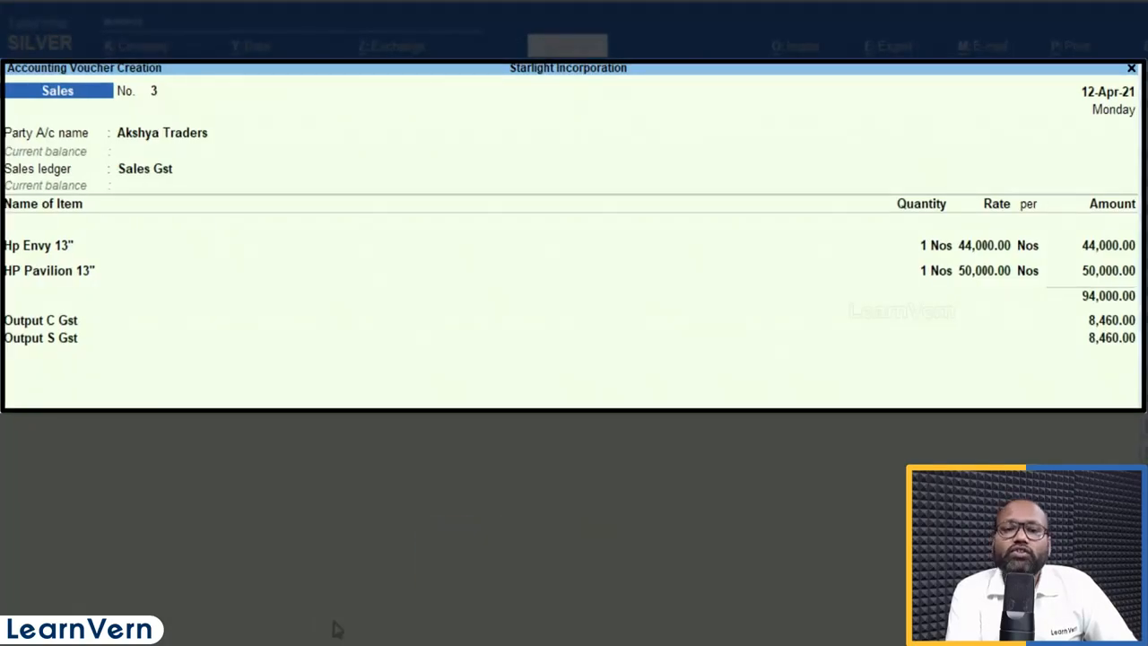
key("alt+a")
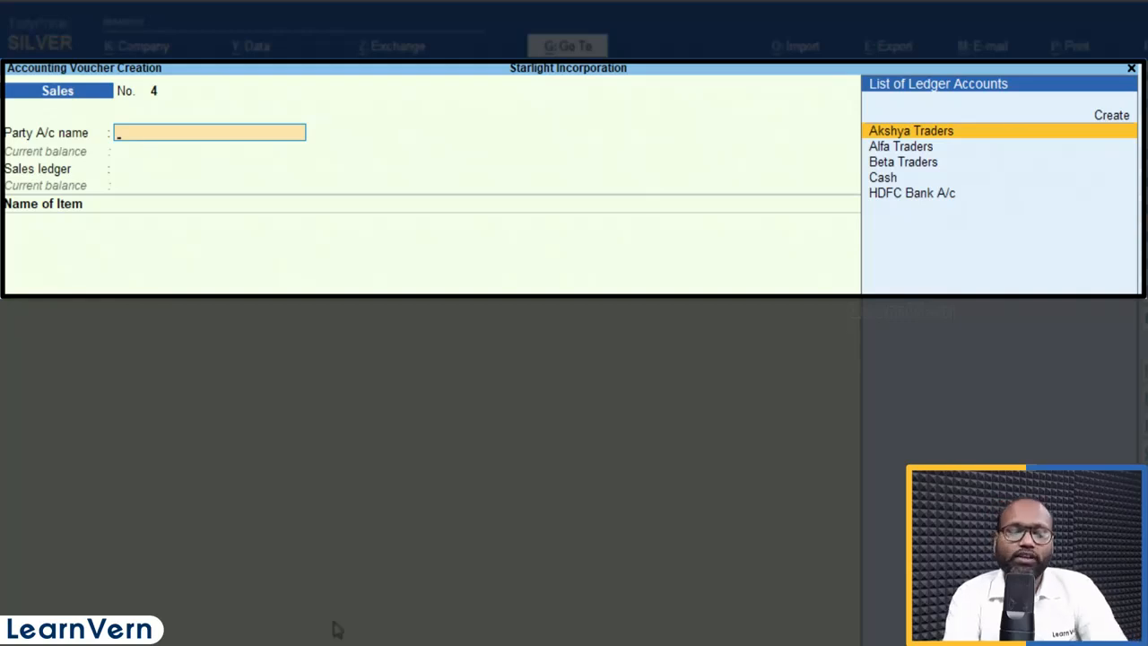
key("Page_Up")
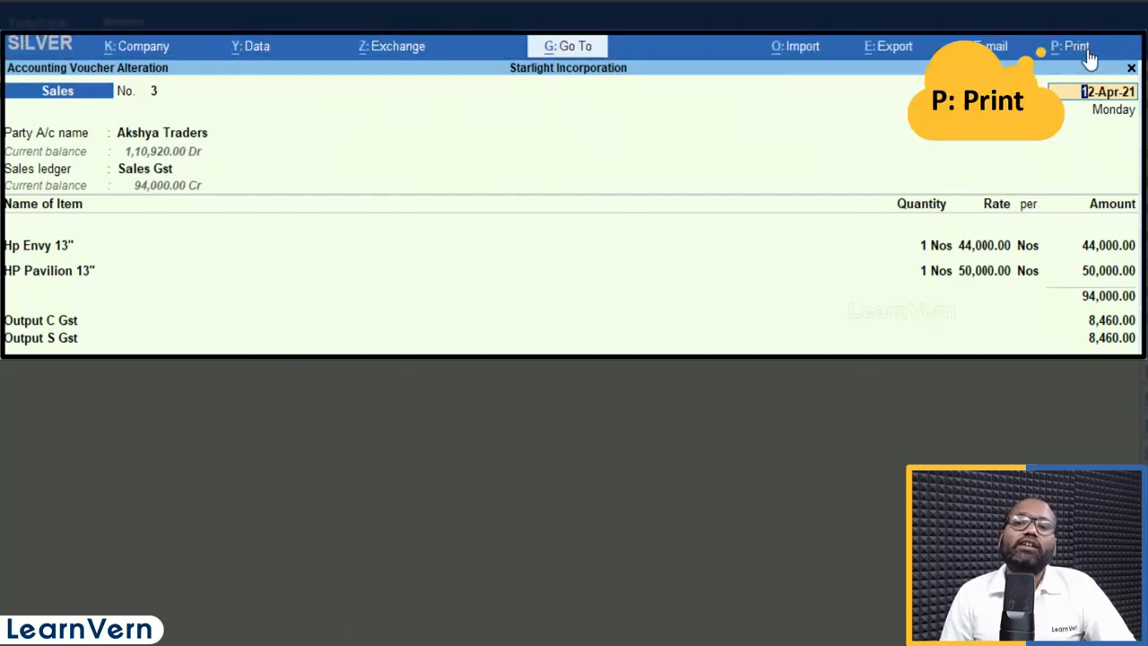
Step: Print the current voucher No. 3 to preview as a Tax Invoice totalling ₹1,10,920
key("alt+p")
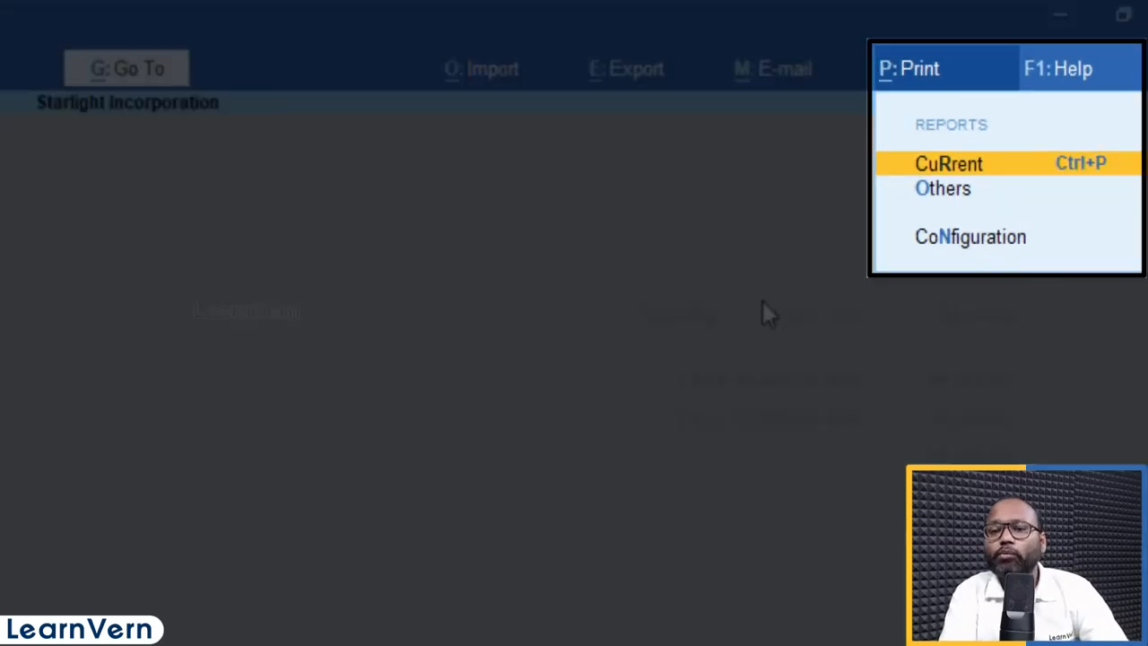
key("Return")
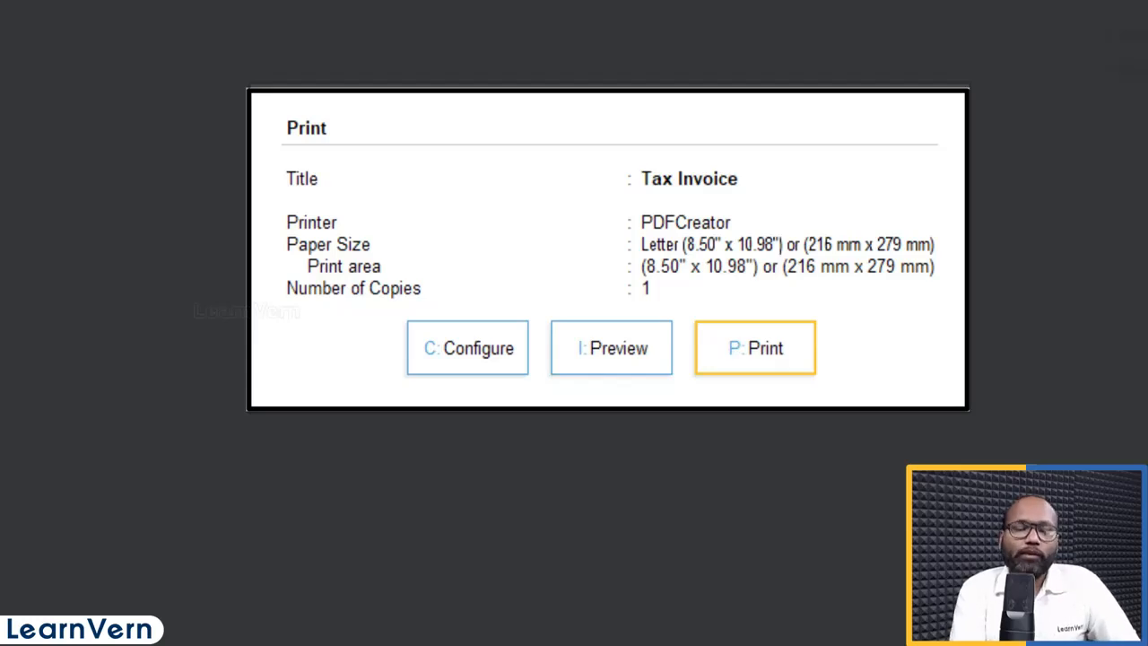
key("Right")
key("Right")
key("Right")
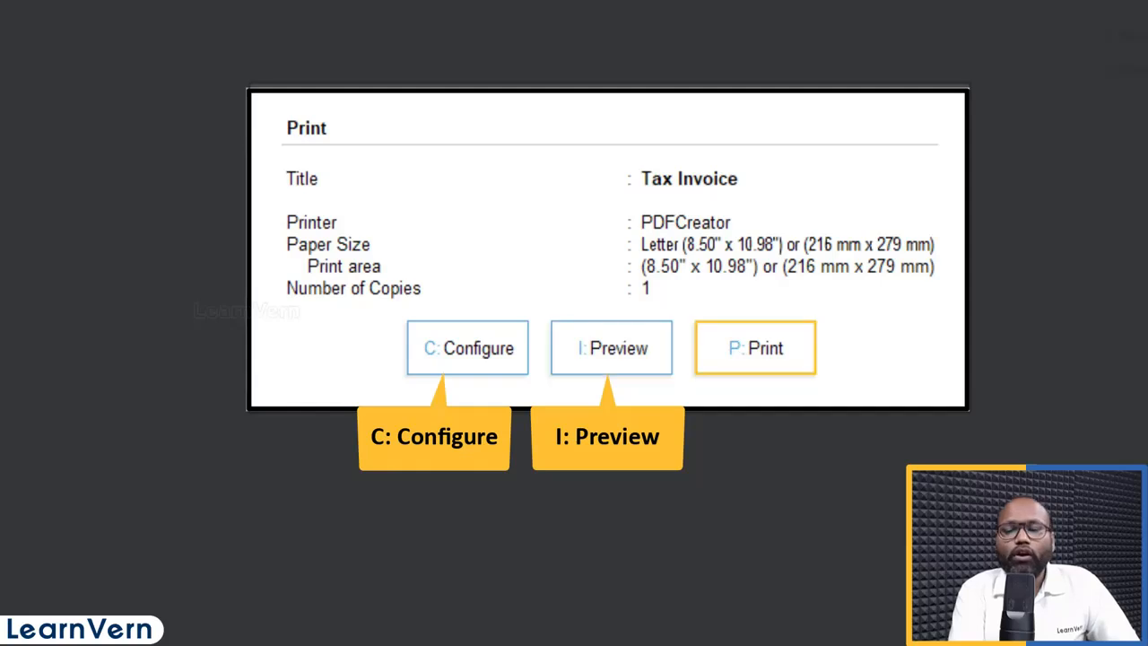
key("Left")
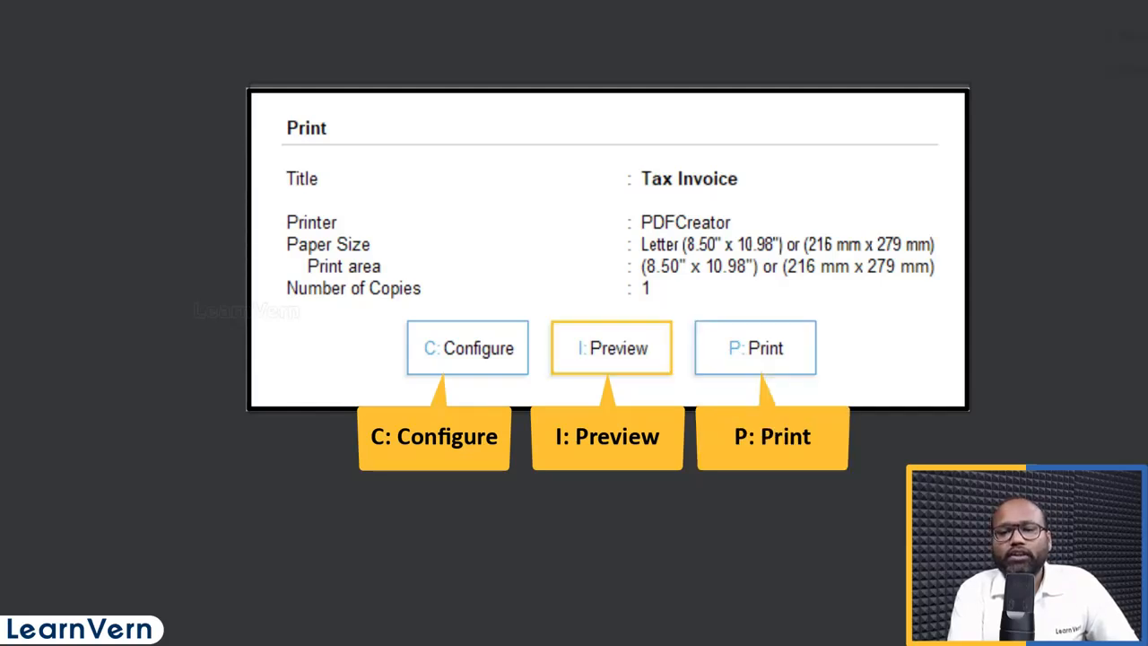
key("Return")
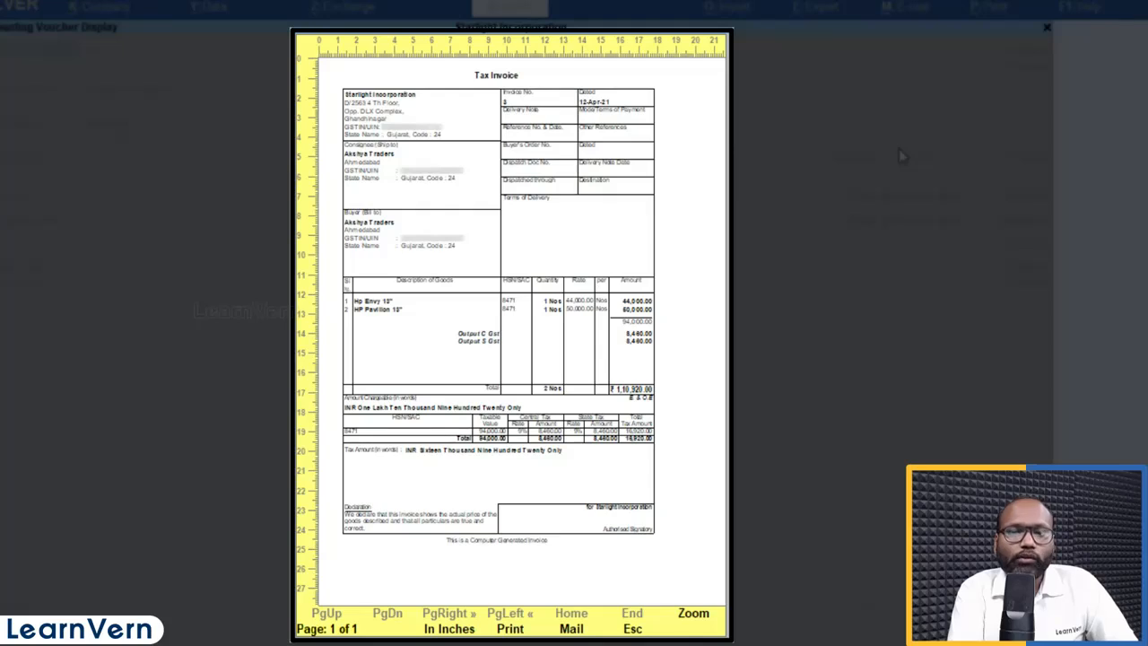
Step: Scroll through the Tax Invoice preview, then return to the PDFCreator, Letter, 1-copy print settings
scroll(885, 183, "down", 5)
scroll(885, 182, "down", 5)
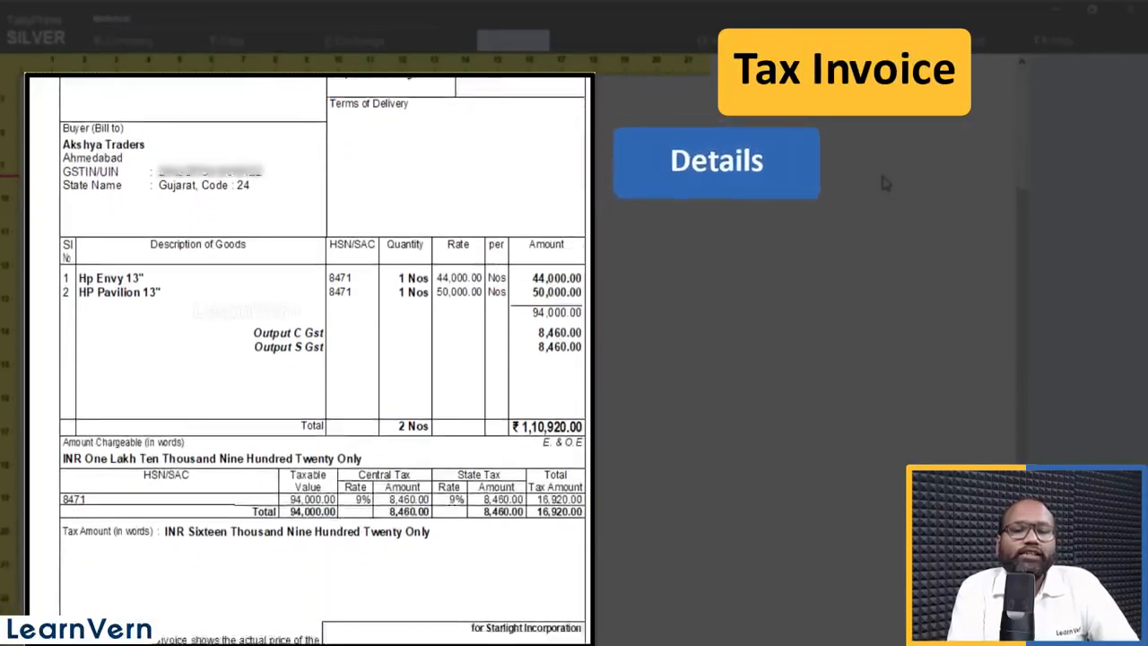
scroll(885, 183, "down", 5)
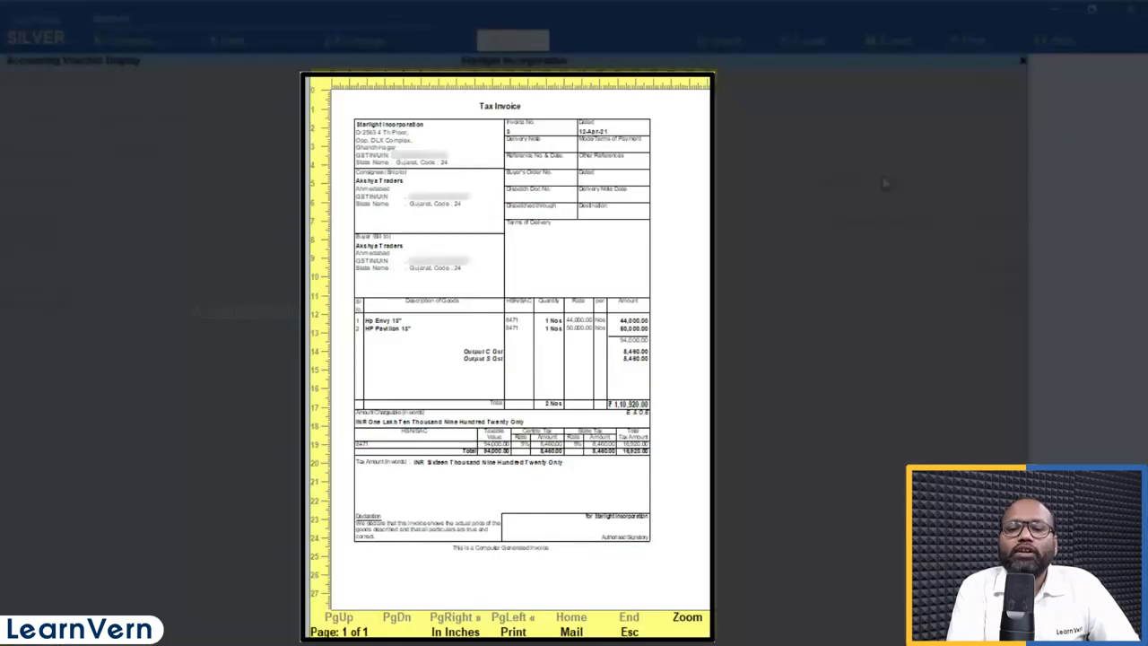
key("alt+p")
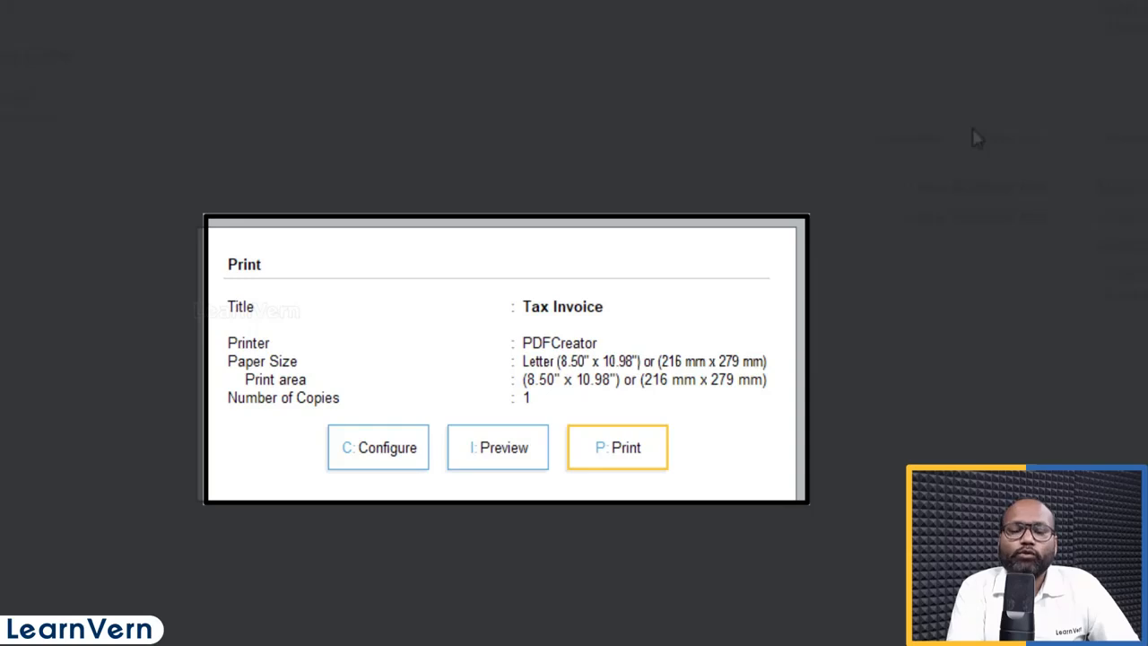
Step: In the printout configuration, set Use Simple Invoice format to Yes and accept
key("Left")
key("Left")
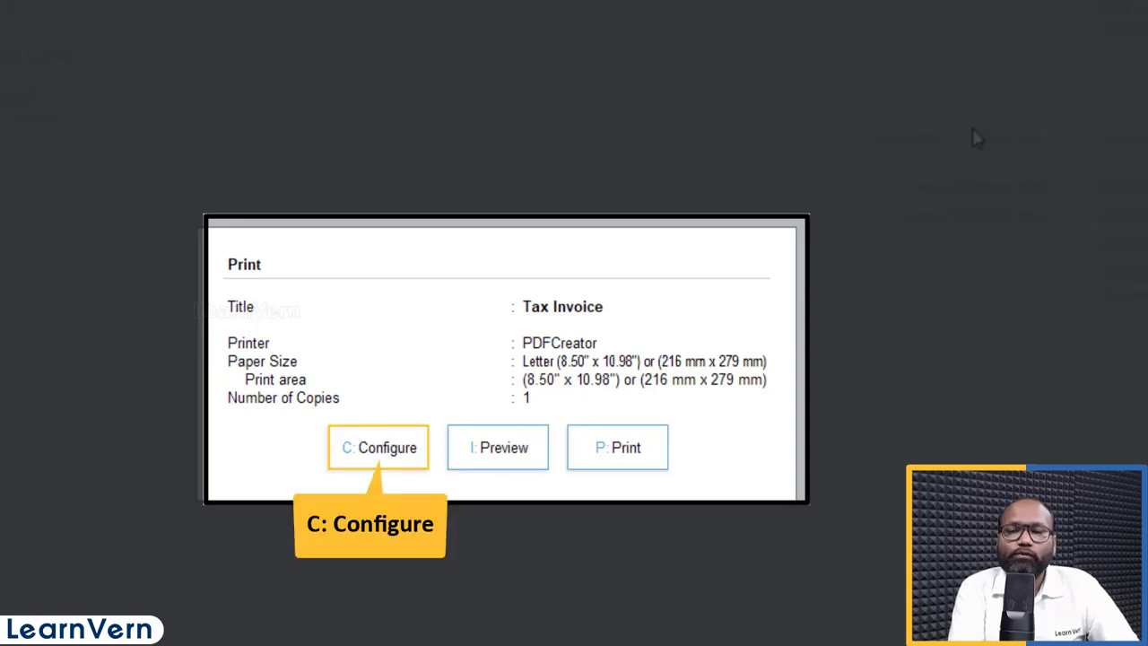
key("Return")
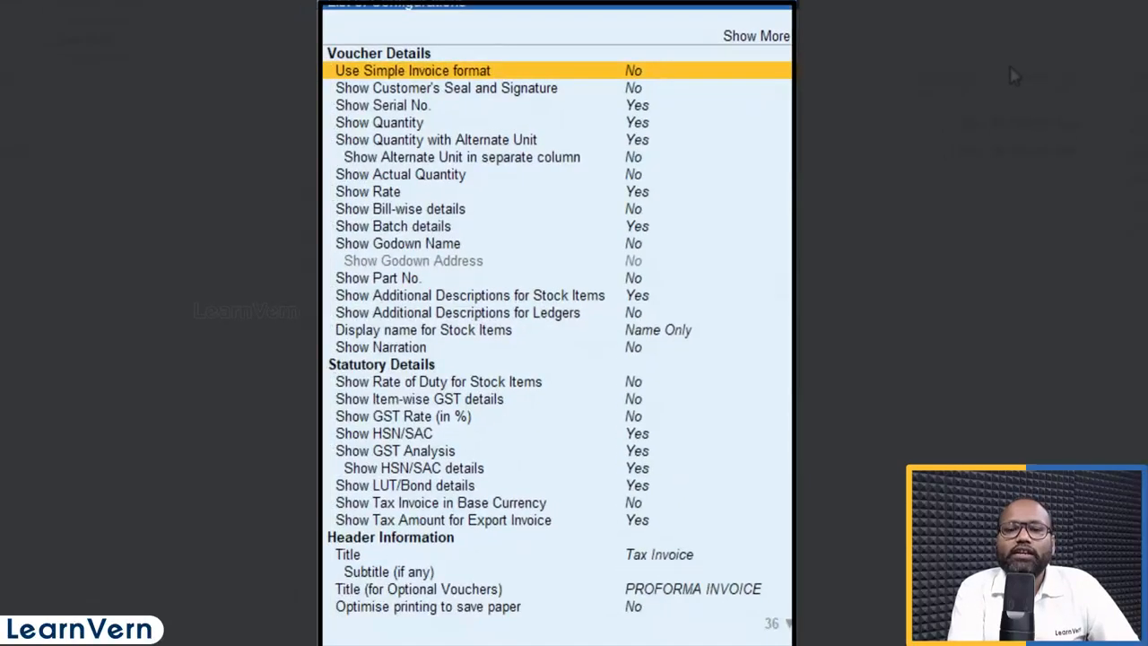
key("Down")
key("Down")
key("Down")
key("Down")
key("Down")
key("Down")
key("Down")
key("Down")
key("Down")
key("Down")
key("Down")
key("Down")
key("Down")
key("Down")
key("Down")
key("Down")
key("Down")
key("Down")
key("Down")
key("Down")
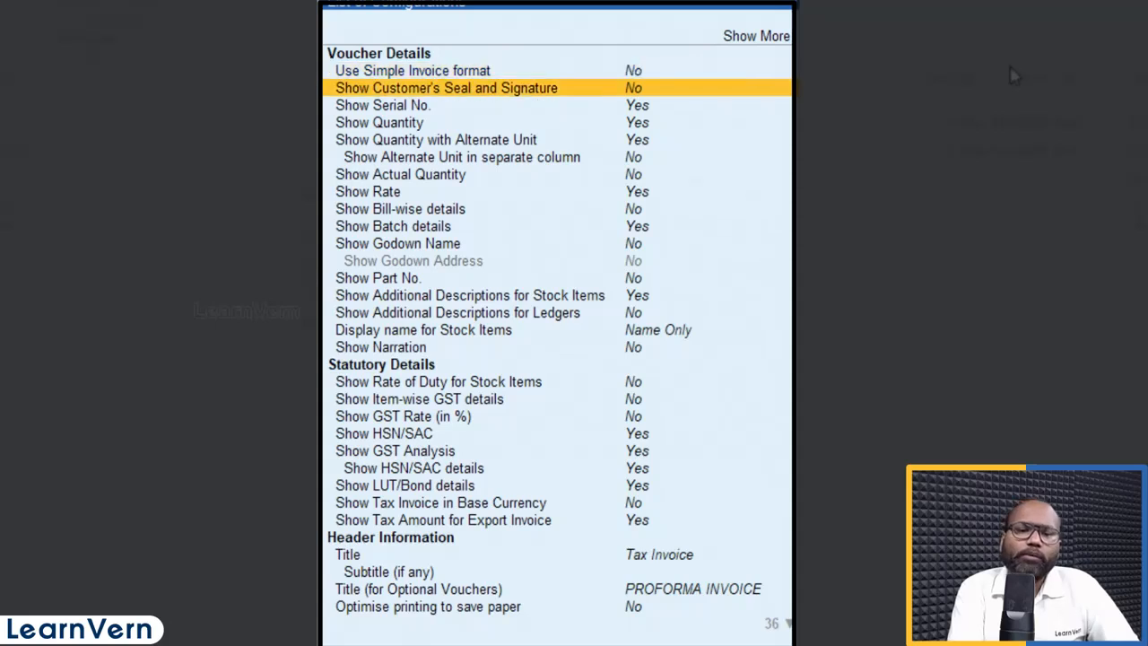
key("Down")
key("Down")
key("Down")
key("Down")
key("Down")
key("Down")
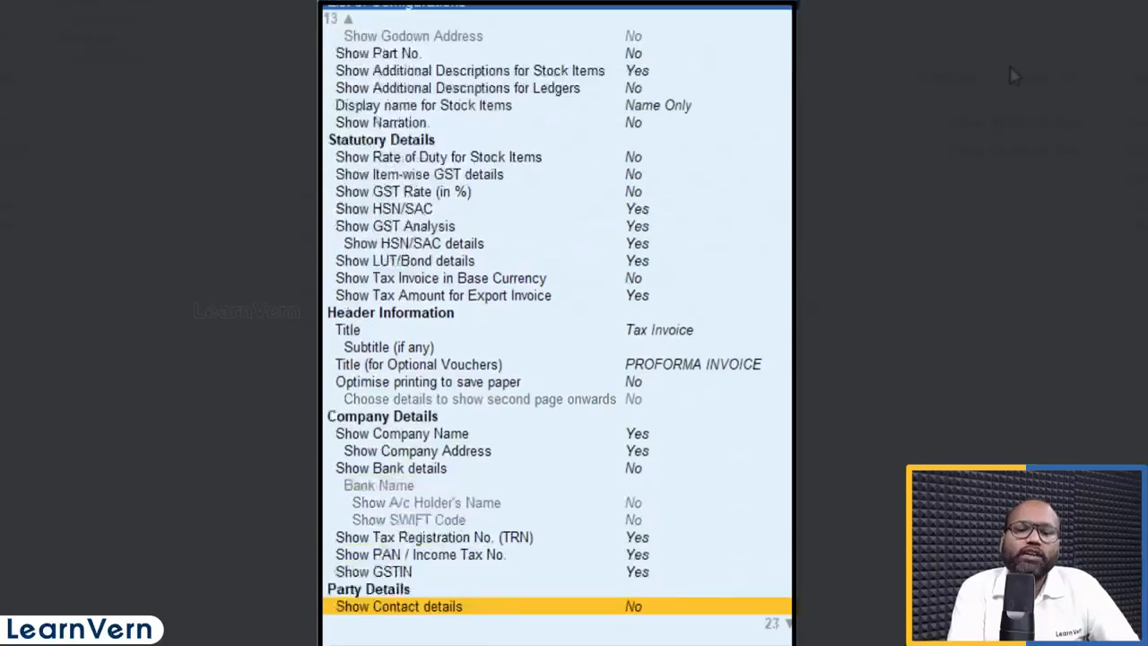
key("Up")
key("Up")
key("Up")
key("Up")
key("Up")
key("Up")
key("Up")
key("Up")
key("Up")
key("Up")
key("Up")
key("Up")
key("Up")
key("Up")
key("Up")
key("Up")
key("Up")
key("Up")
key("Up")
key("Up")
key("Up")
key("Up")
key("Up")
key("Up")
key("Up")
key("Up")
key("Up")
key("Up")
key("Up")
key("Up")
key("Up")
key("Up")
key("Up")
key("Up")
key("Up")
key("Up")
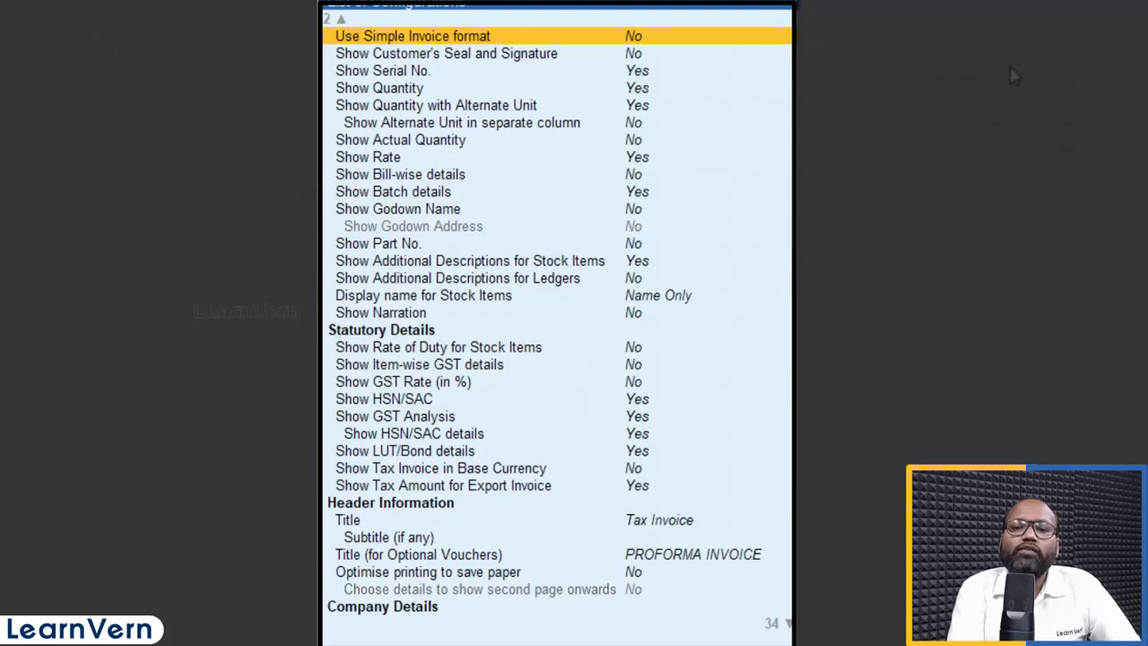
key("Up")
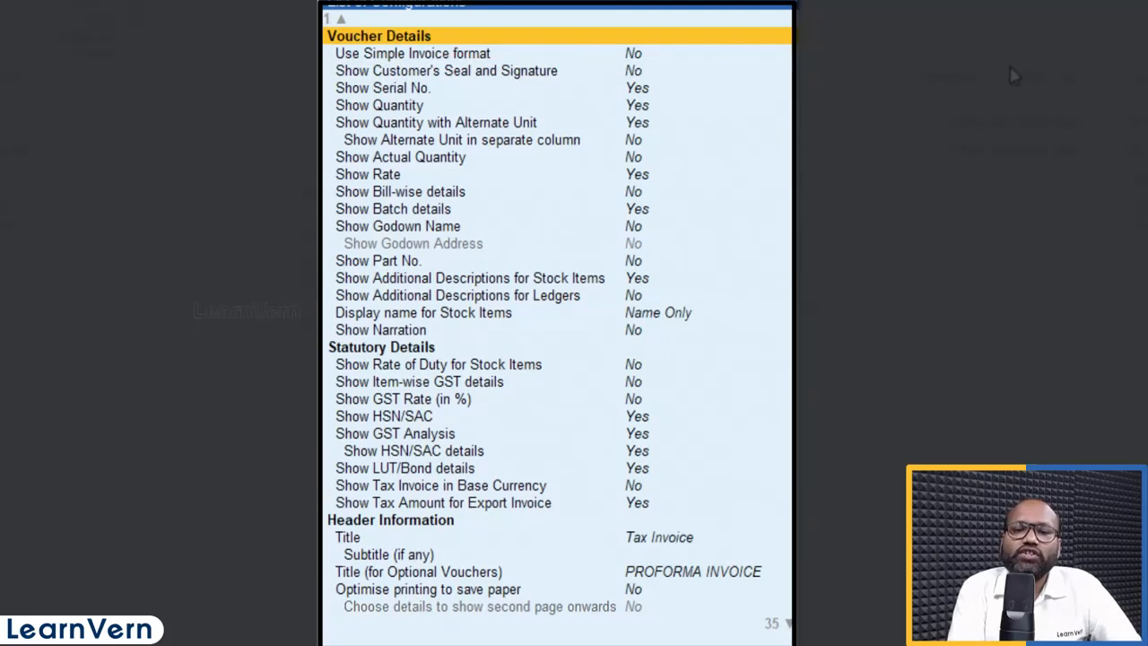
key("Down")
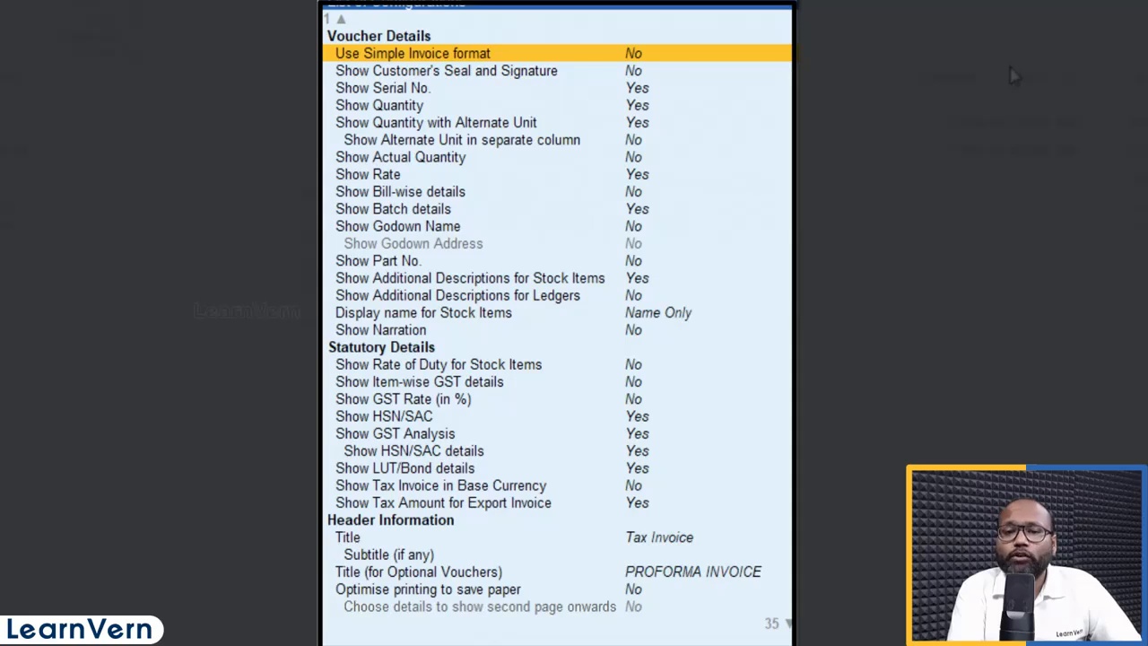
key("y")
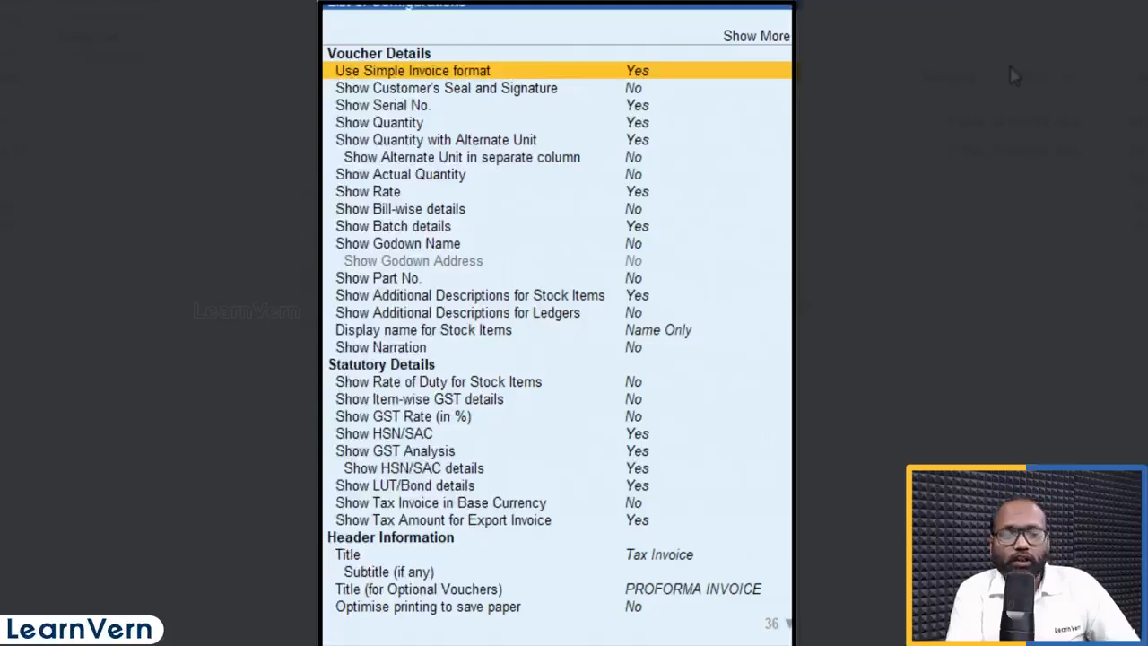
key("ctrl+a")
key("Right")
Step: Preview the simple-format invoice zoomed in, checking the totals, tax table and header
key("i")
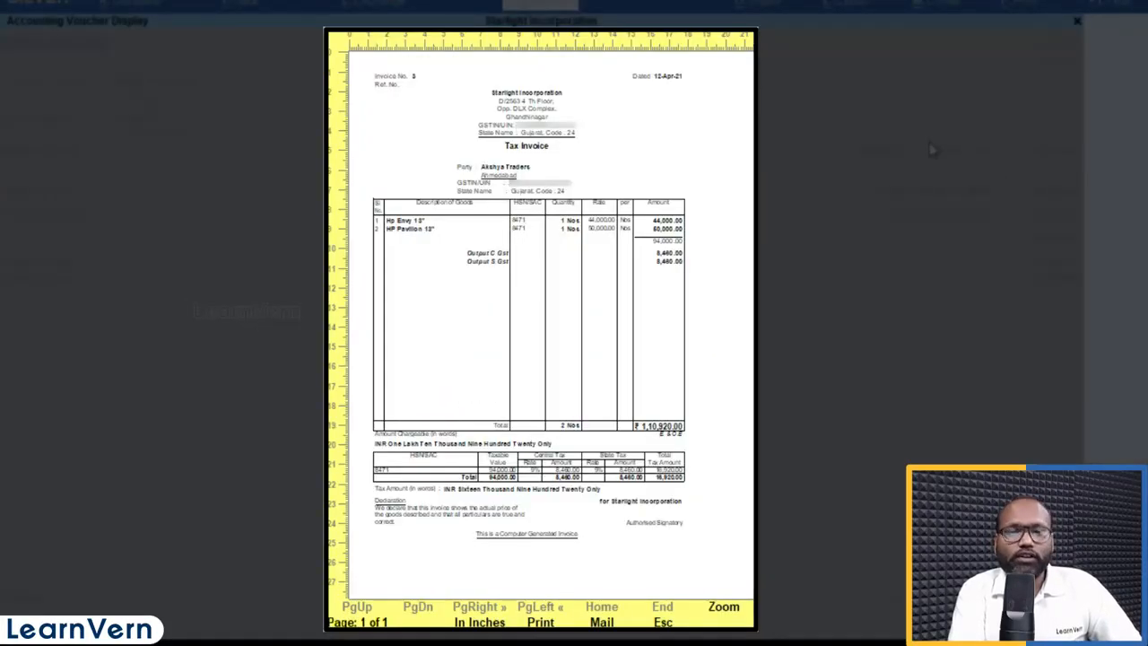
key("alt+z")
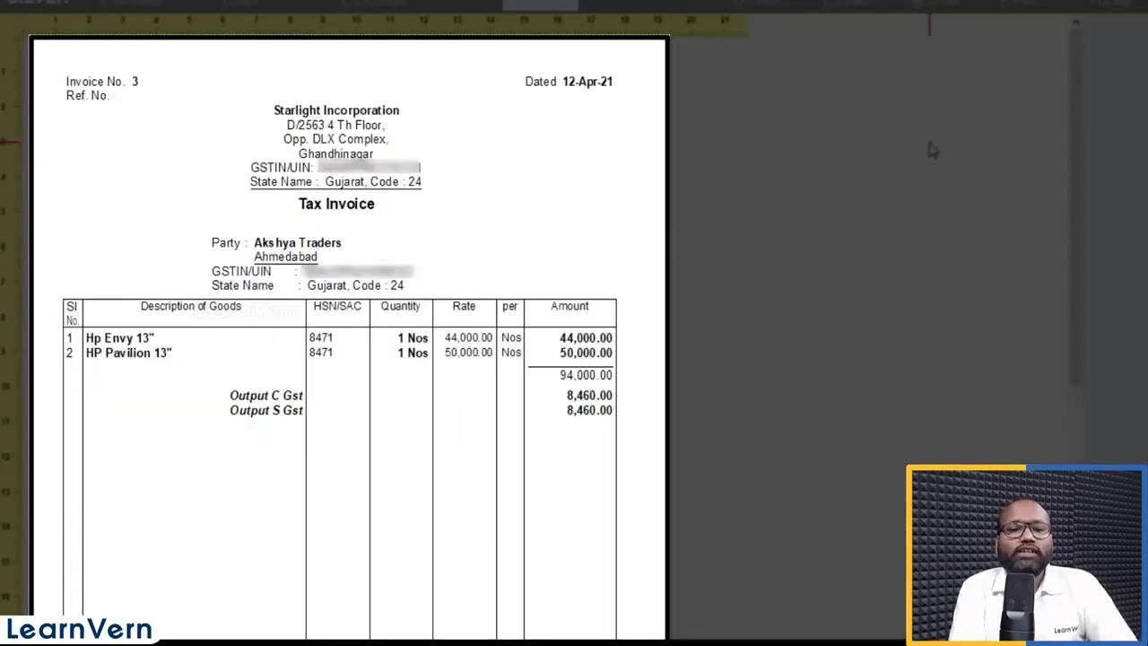
key("Down")
key("Down")
key("Down")
key("Down")
key("Down")
key("Down")
key("Down")
key("Down")
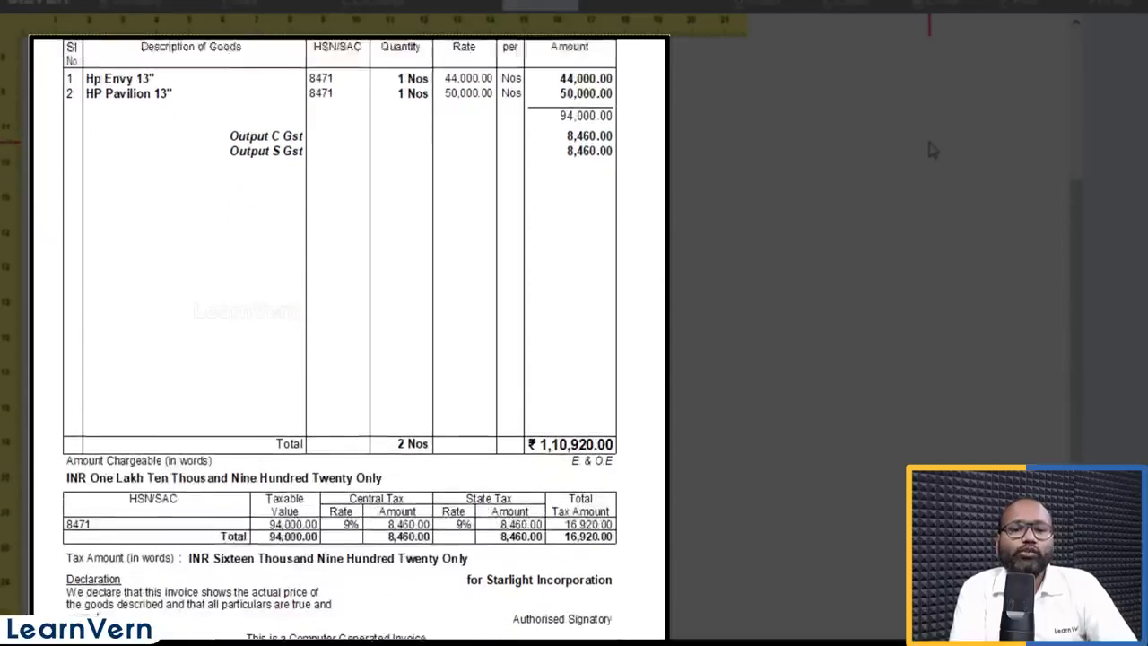
key("Up")
key("Up")
key("Up")
key("Up")
key("Up")
key("Up")
key("Up")
key("Up")
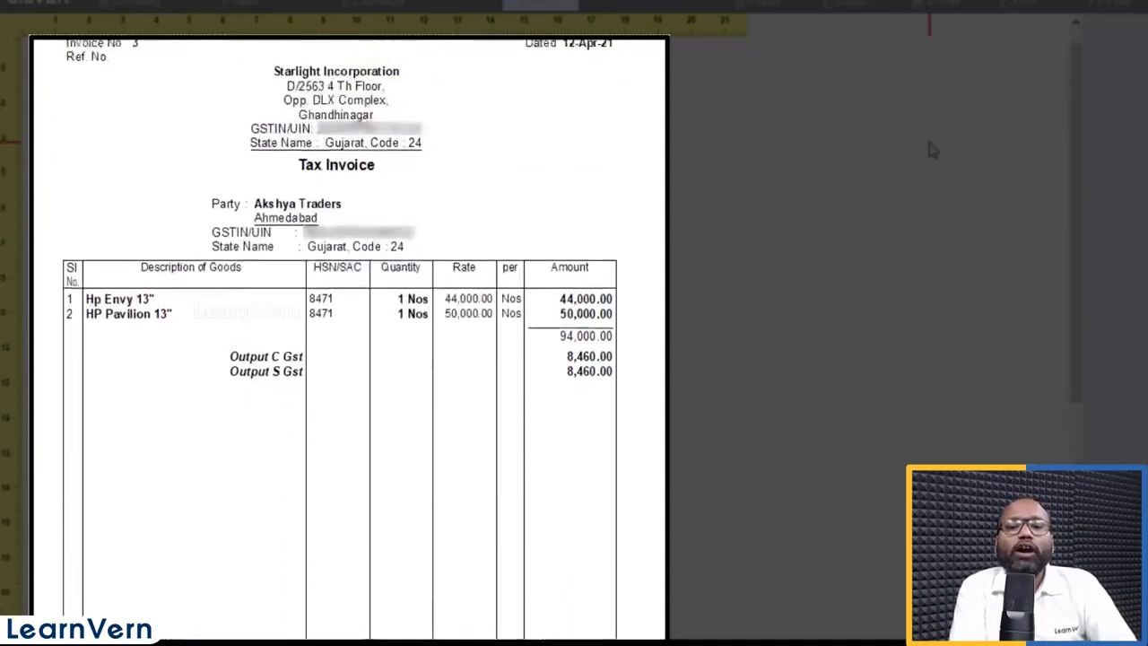
key("Up")
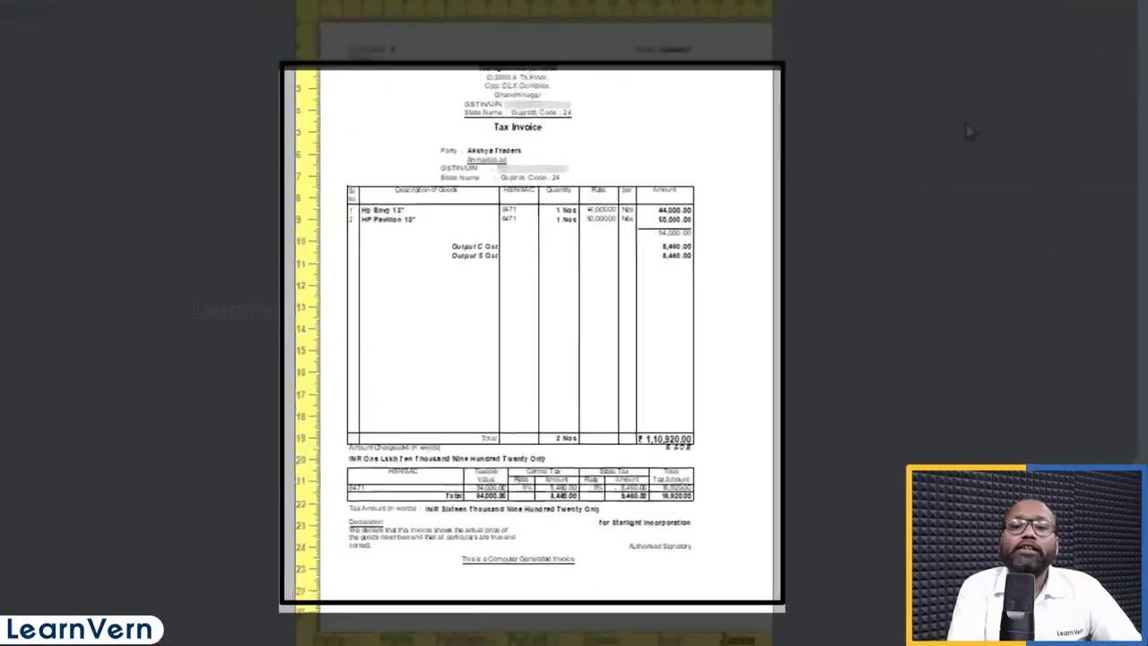
Step: Close the preview and reopen the invoice printout configuration options
key("Escape")
key("Left")
key("Left")
key("Return")
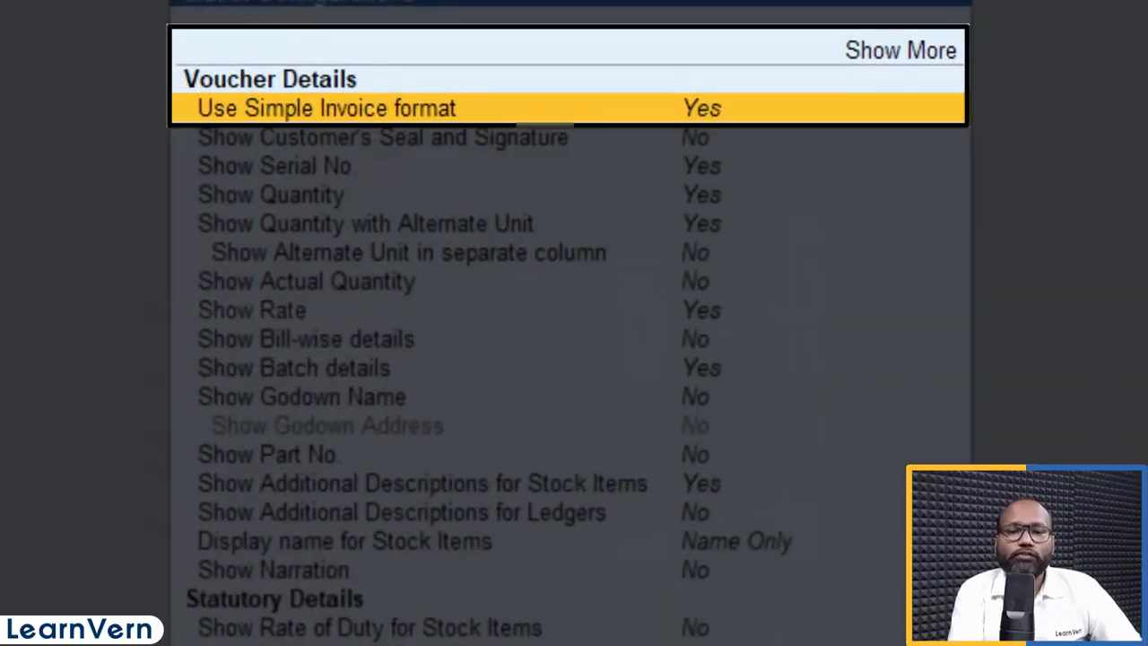
Step: Set Use Simple Invoice format to No
key("n")
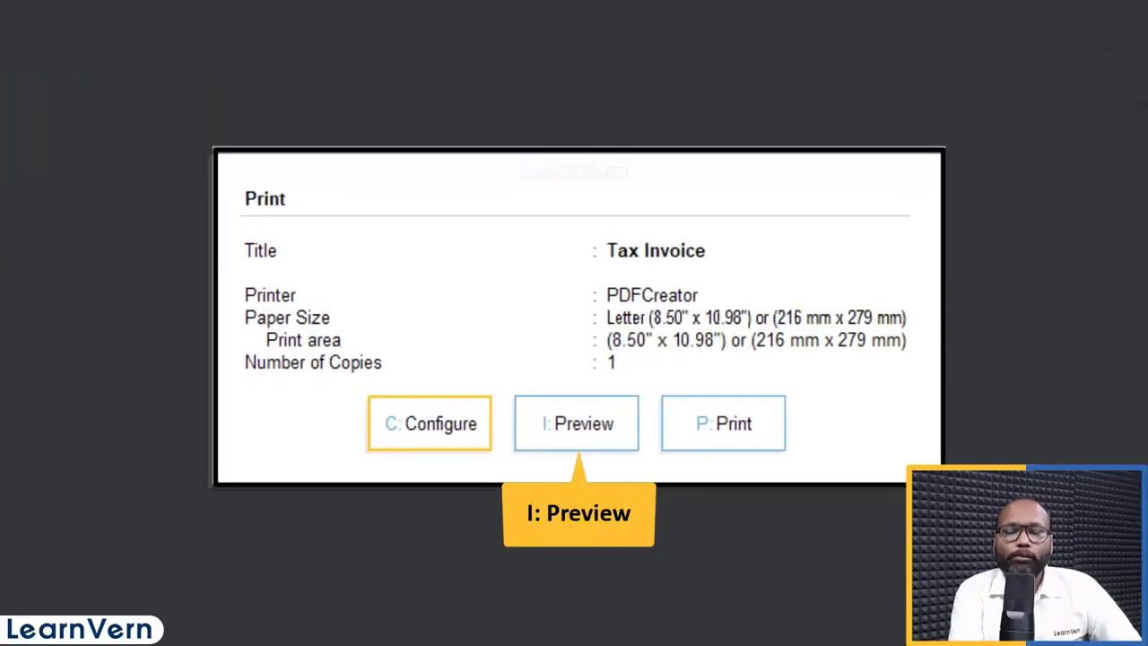
Step: Preview the detailed Tax Invoice, checking per-item central and state tax and the ₹1,10,920 total
key("i")
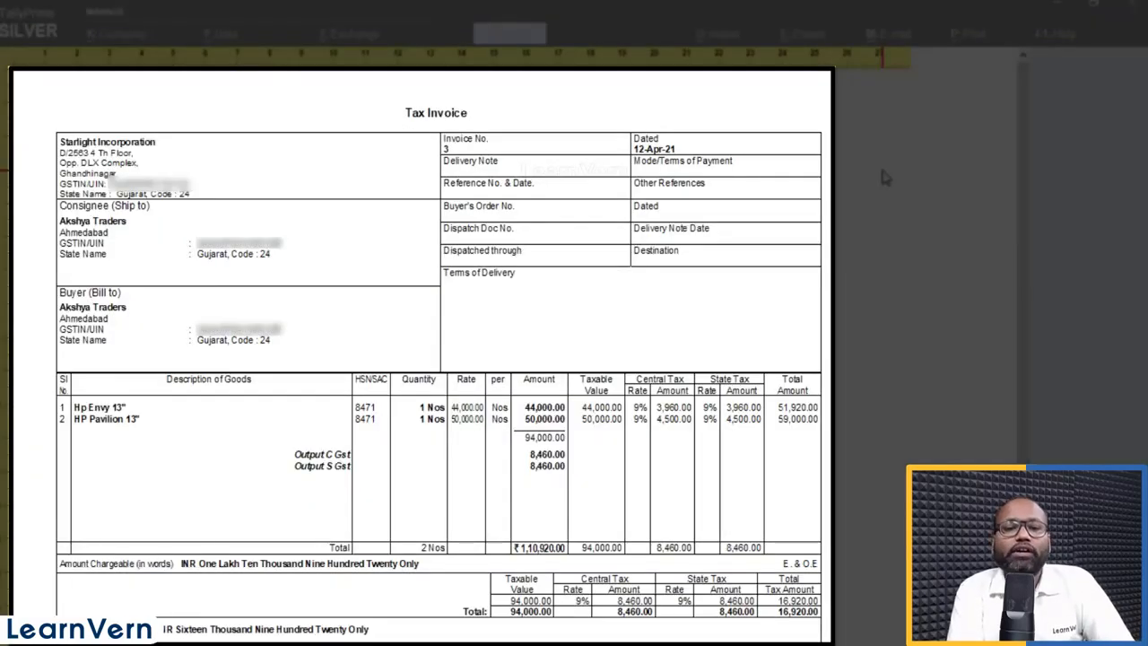
scroll(882, 176, "down", 2)
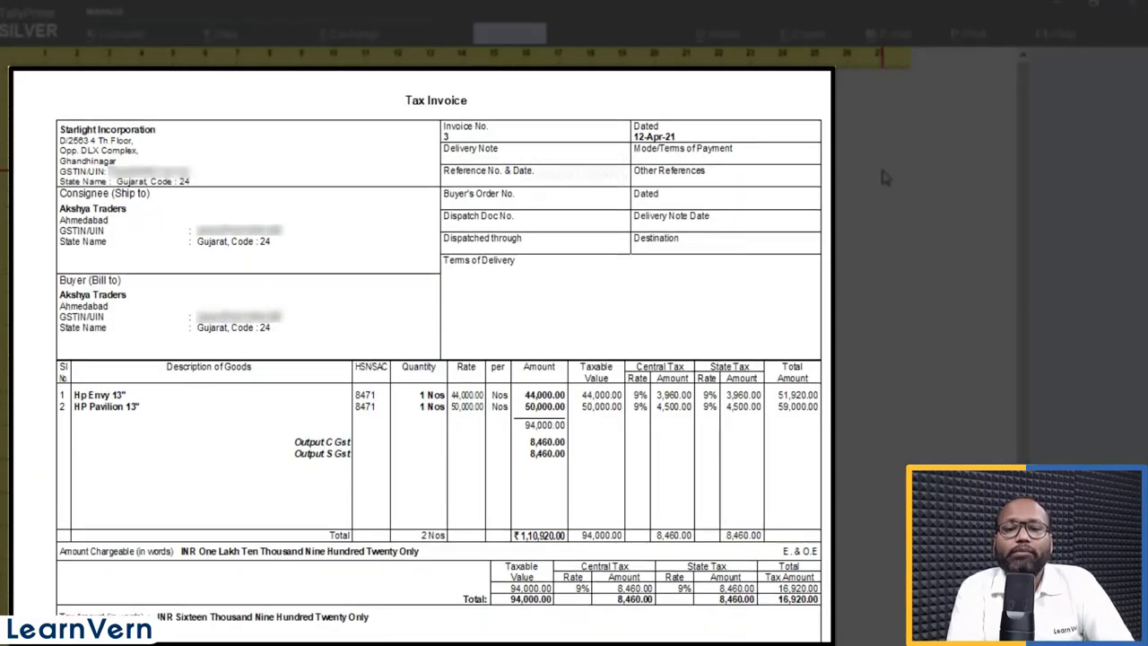
scroll(882, 176, "down", 3)
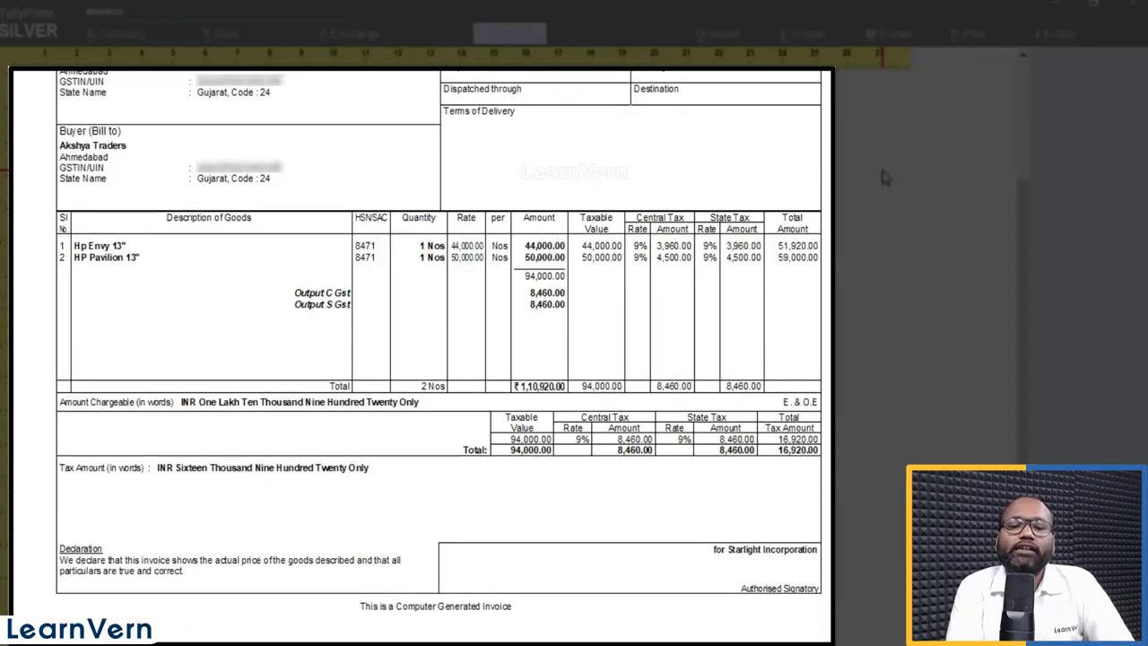
scroll(883, 176, "up", 2)
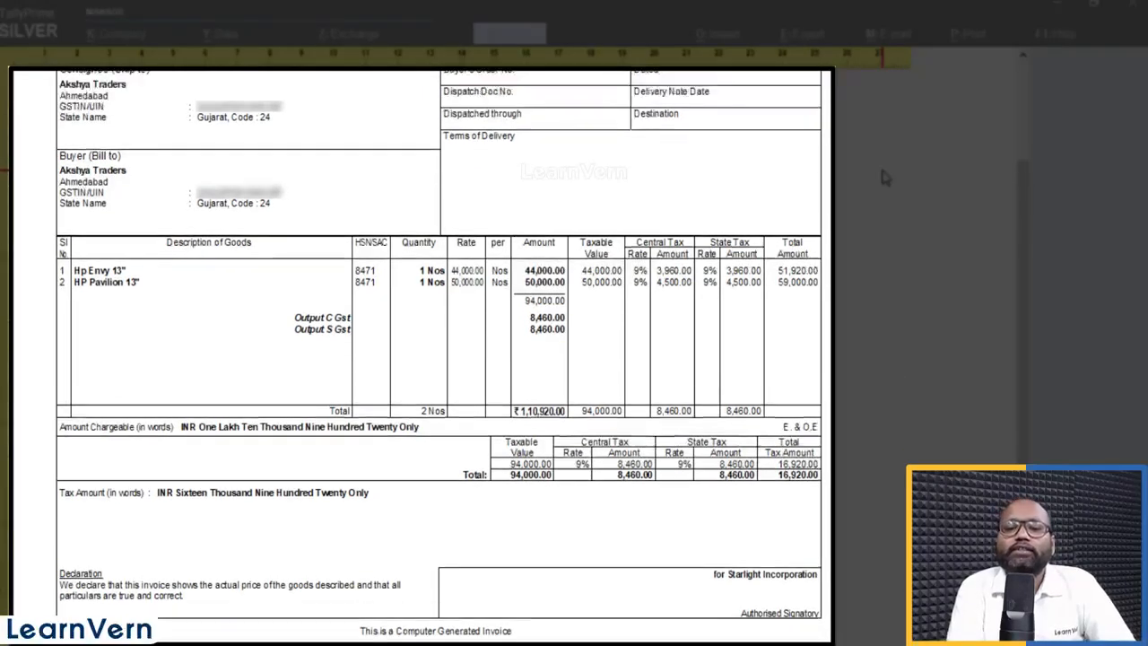
scroll(882, 177, "up", 1)
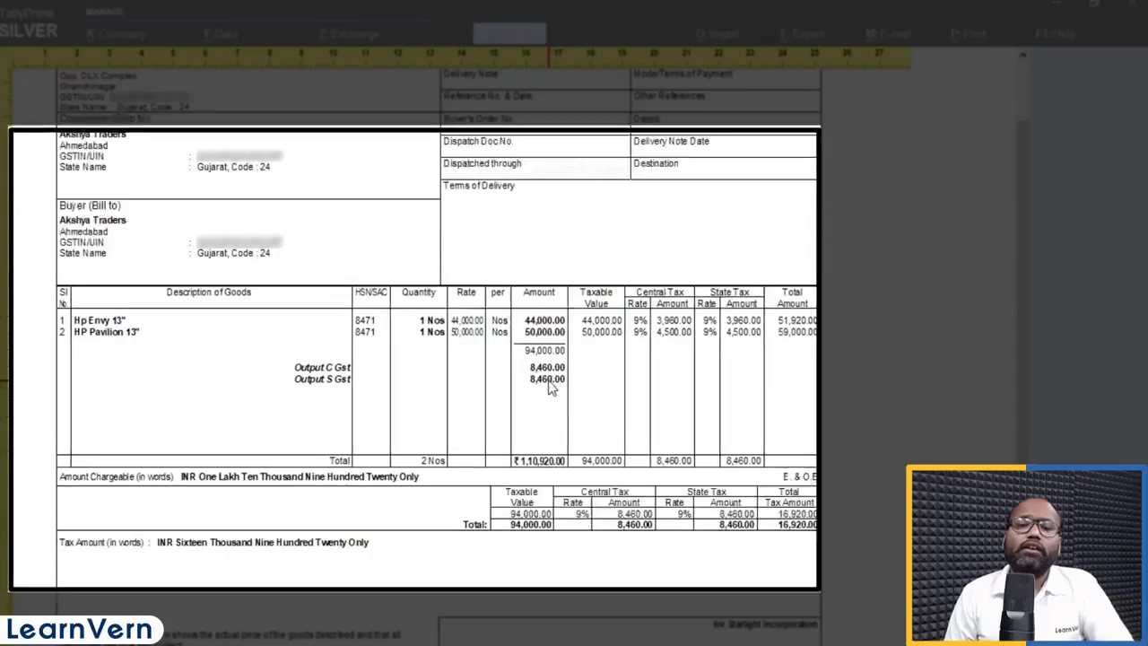
scroll(551, 387, "up", 2)
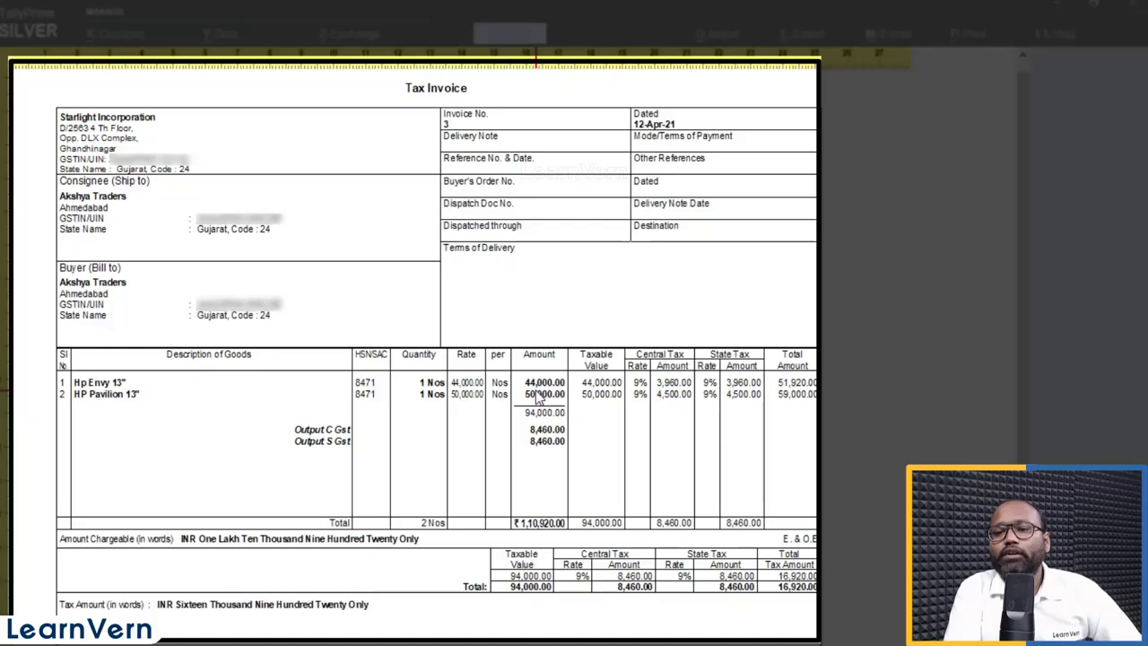
key("alt+z")
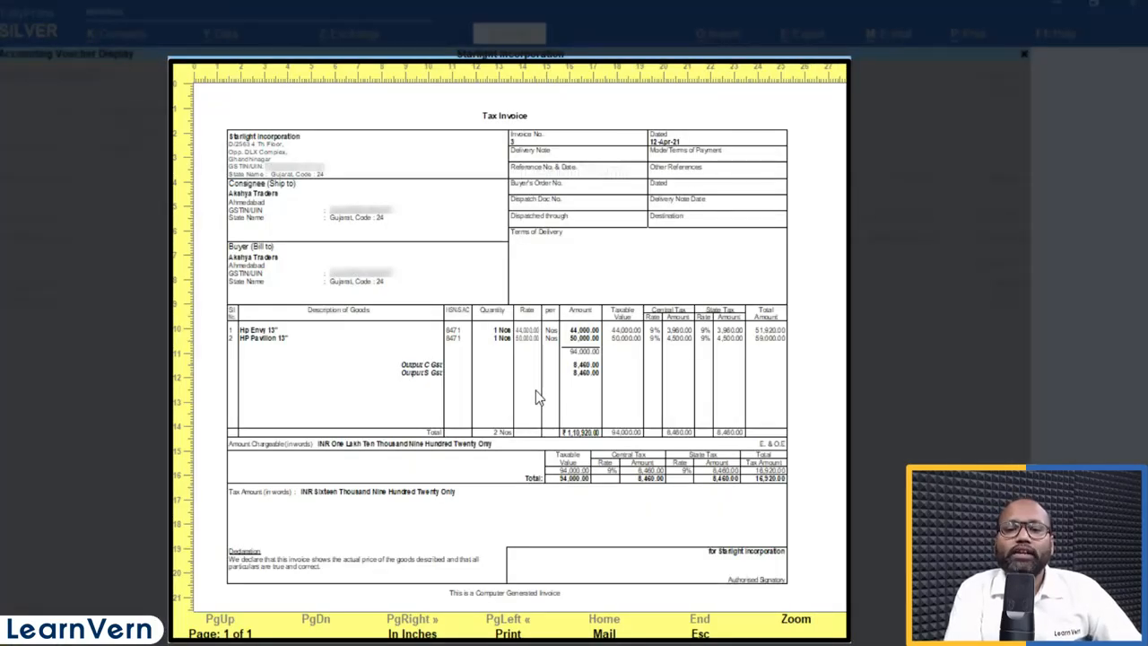
key("alt+z")
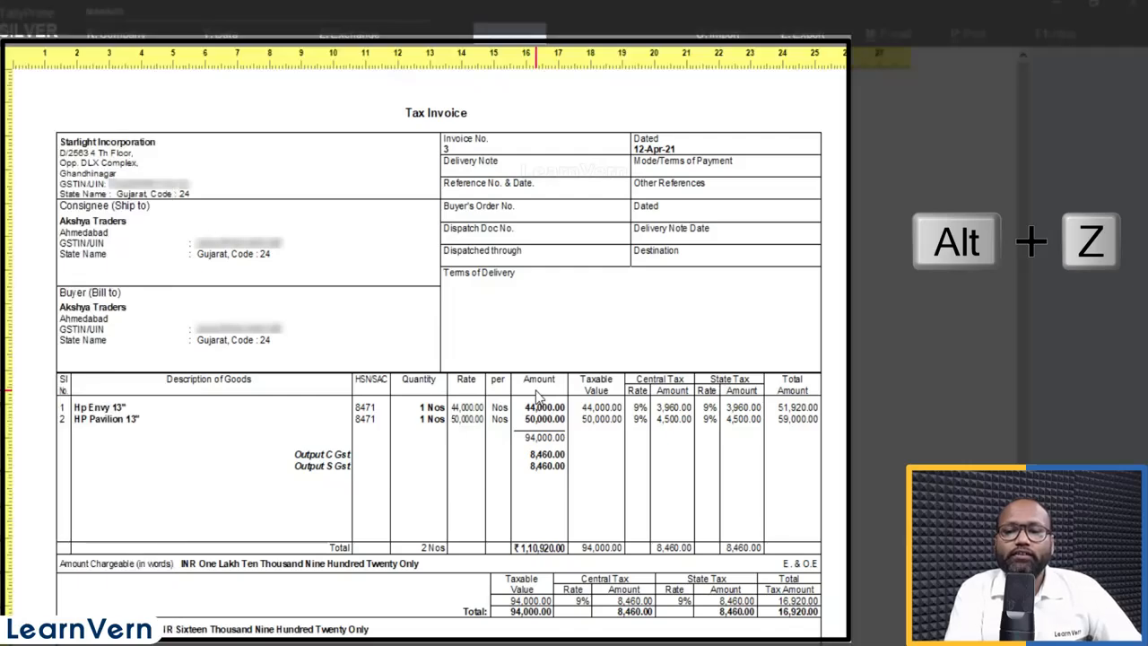
key("Escape")
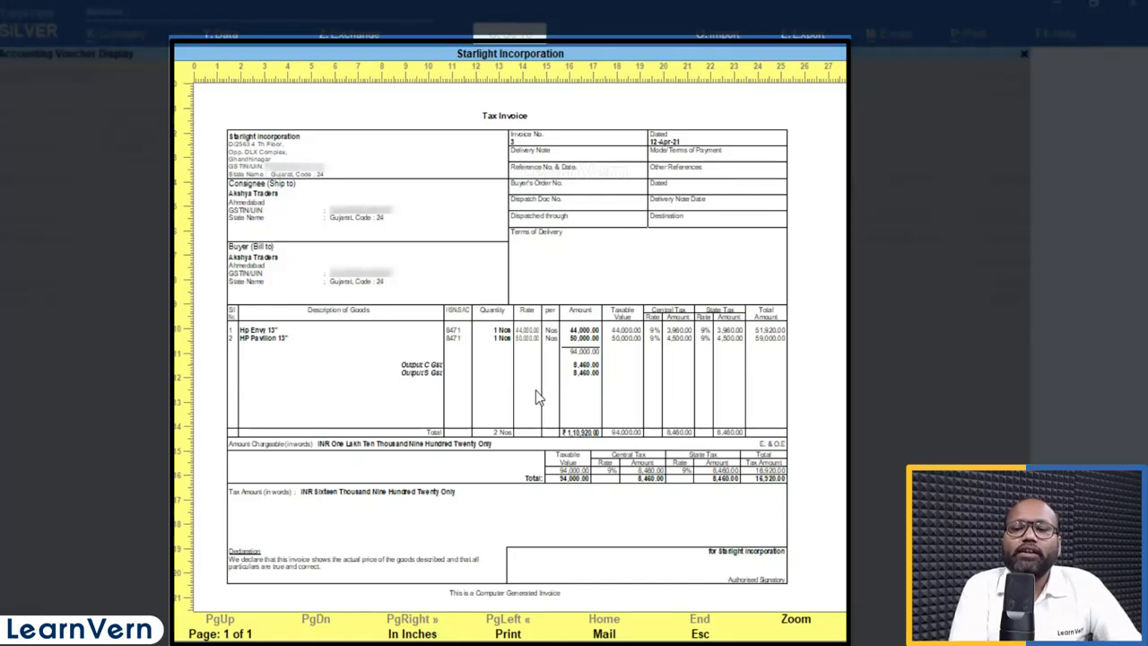
key("alt+z")
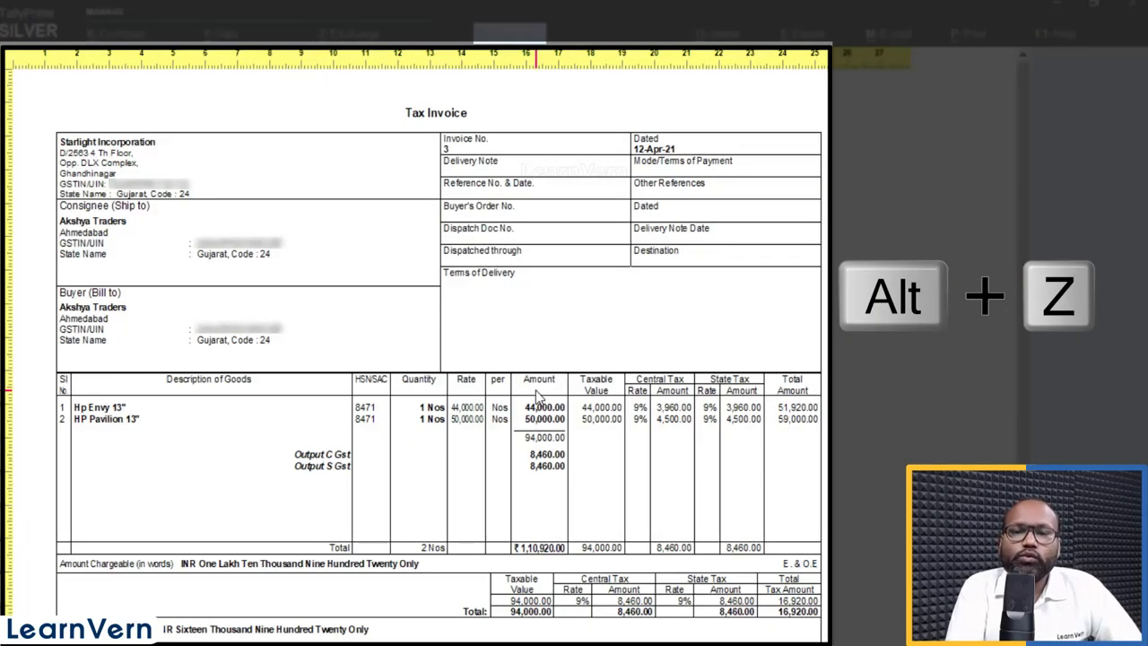
key("alt+z")
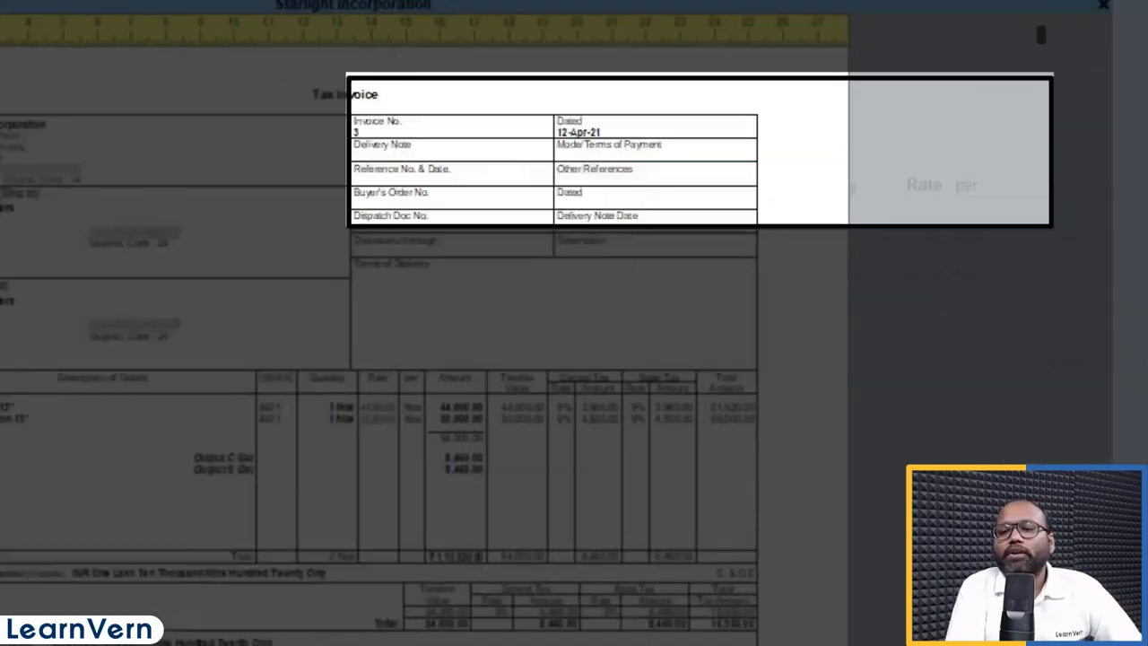
Step: Set No. of Copies to 2 with Type of Copy All, then preview the Tax Invoice again
key("Escape")
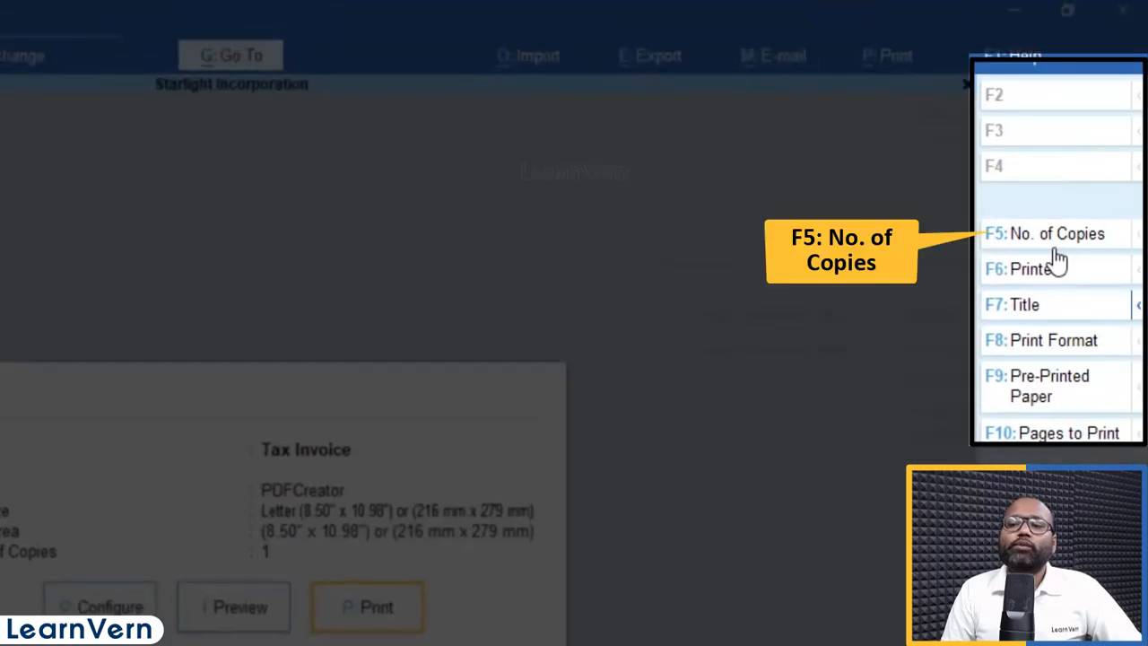
left_click(1054, 244)
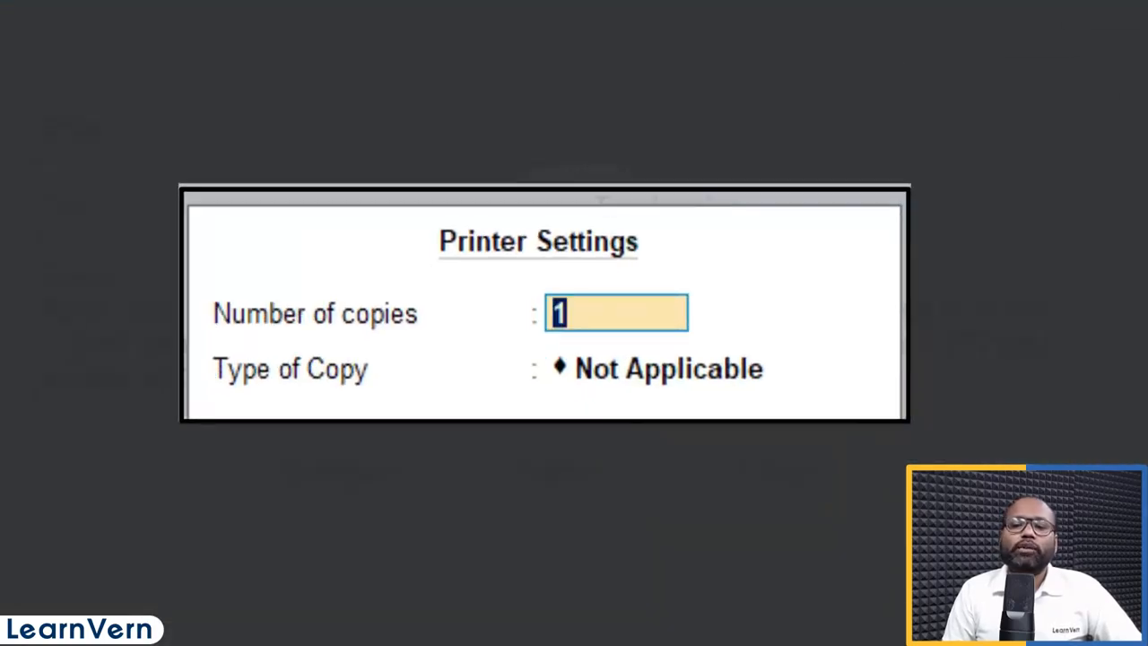
type("2")
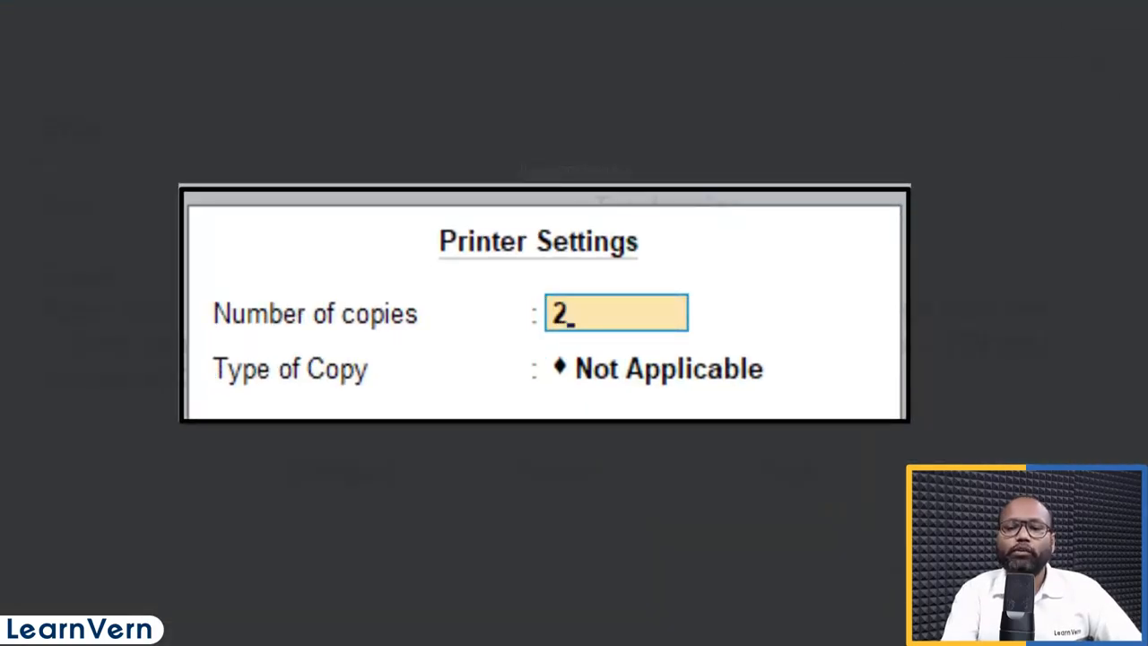
key("Return")
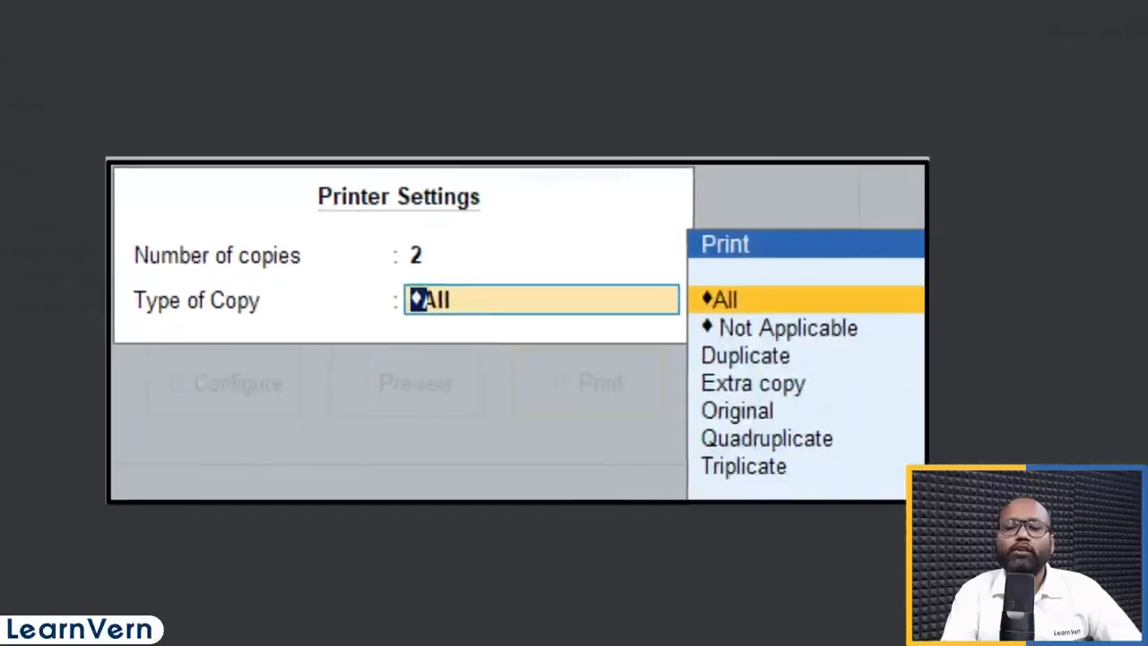
key("Return")
key("i")
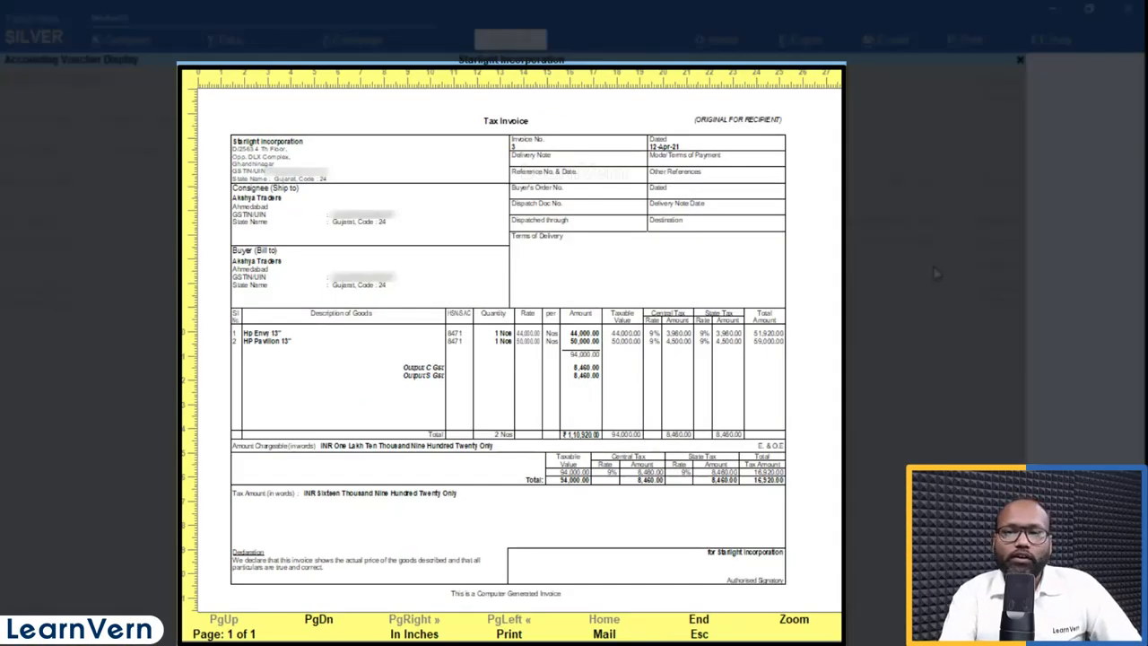
Step: Page through the original and Duplicate for Transporter copies, then close the preview
key("alt+z")
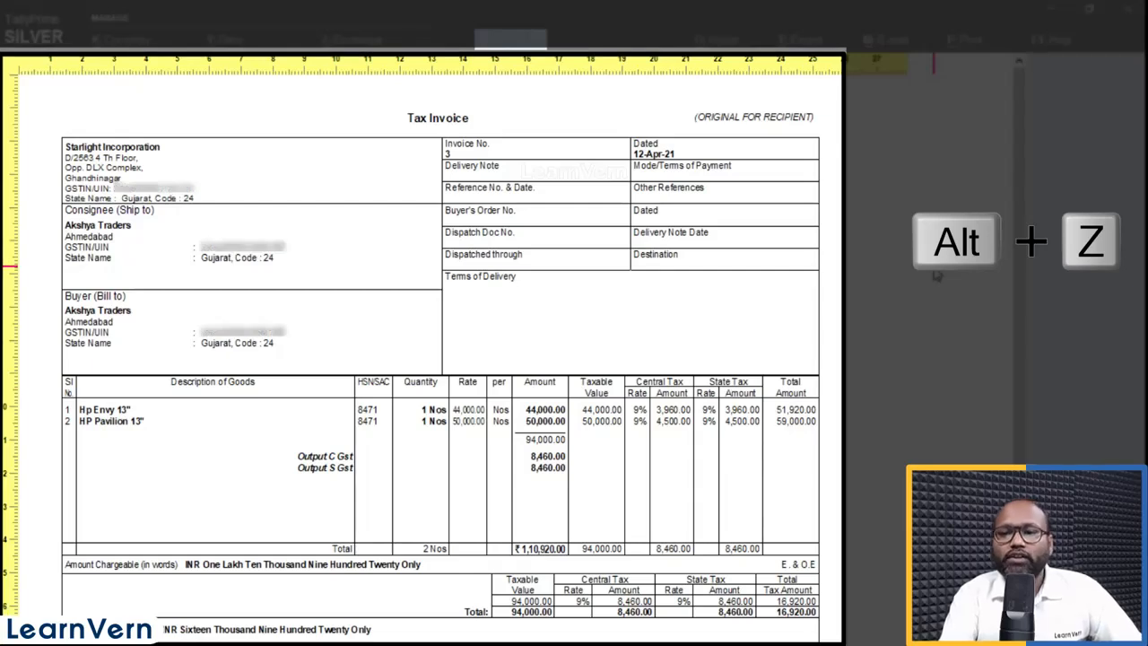
key("alt+z")
key("Page_Down")
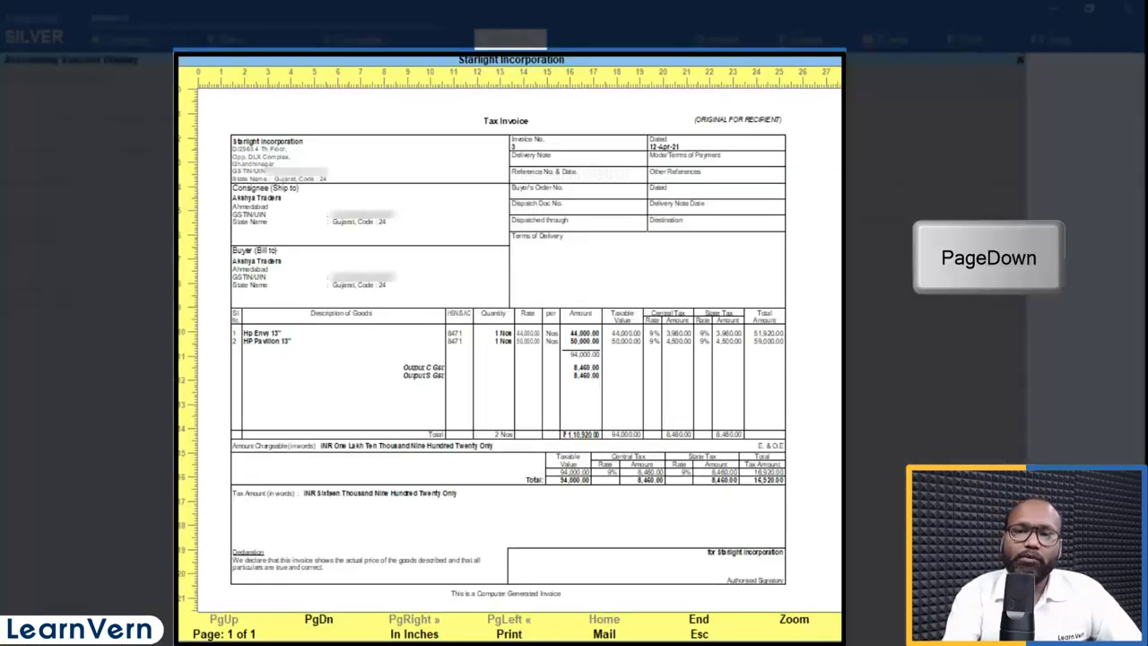
key("alt+z")
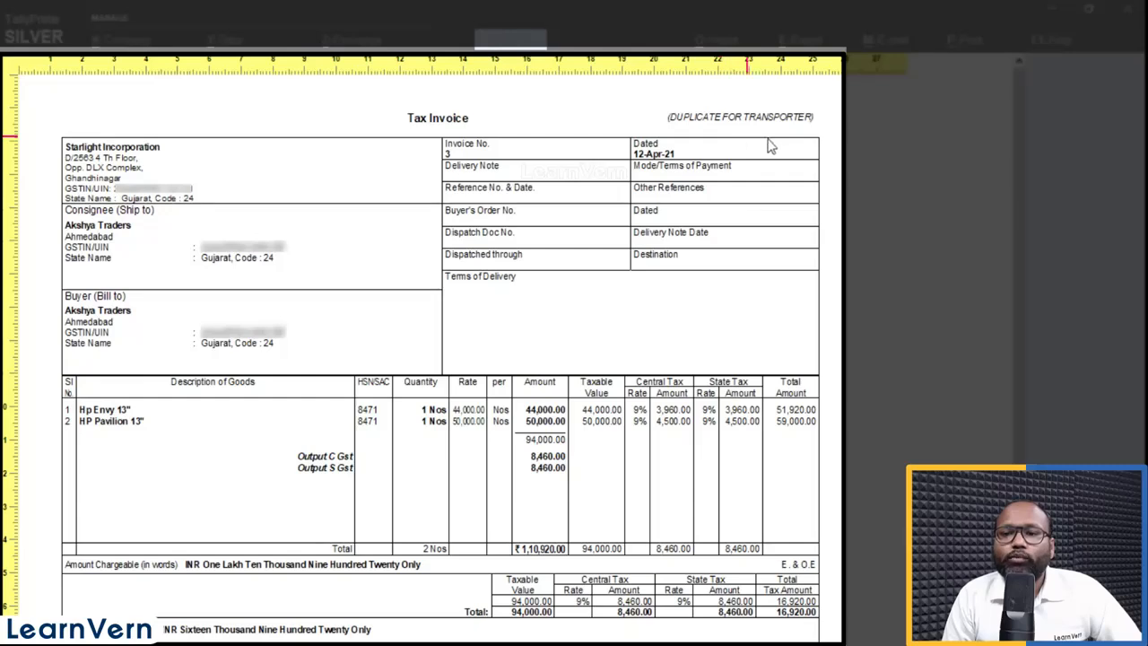
key("alt+z")
key("Escape")
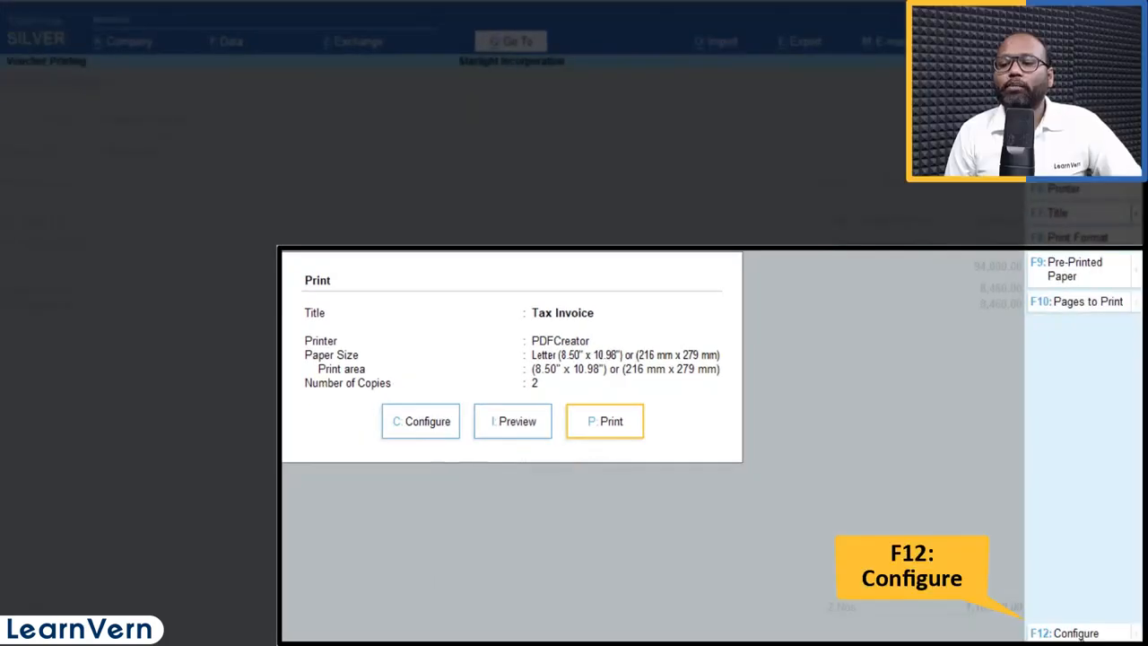
Step: Open the invoice List of Configurations, confirm simple format is still No, and close it unchanged
key("F12")
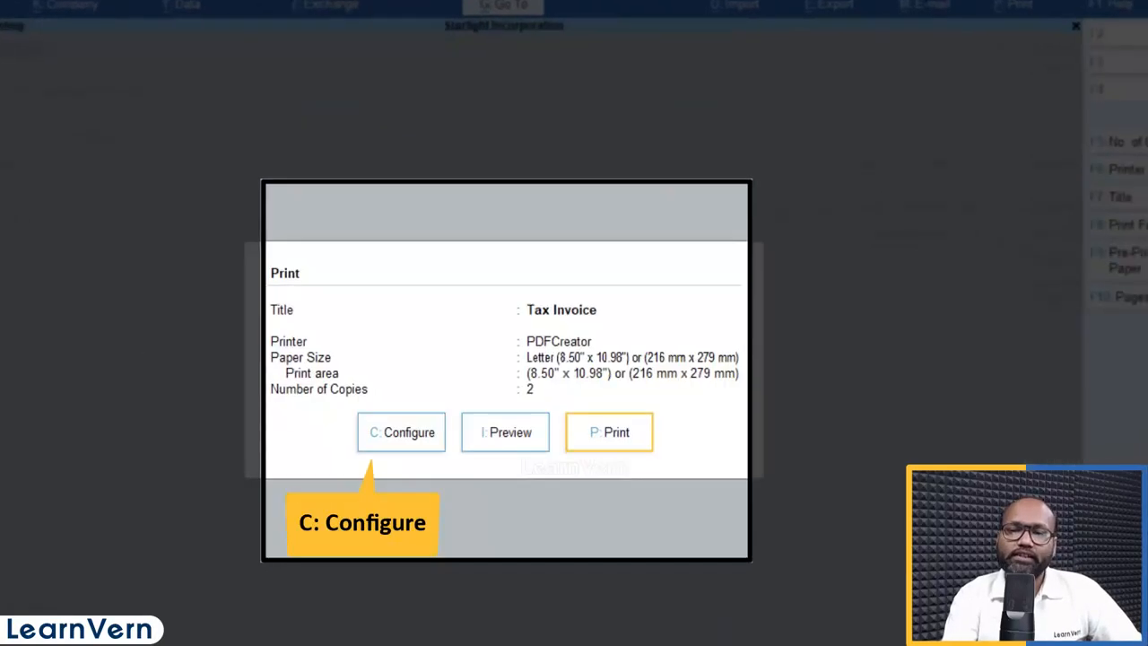
key("c")
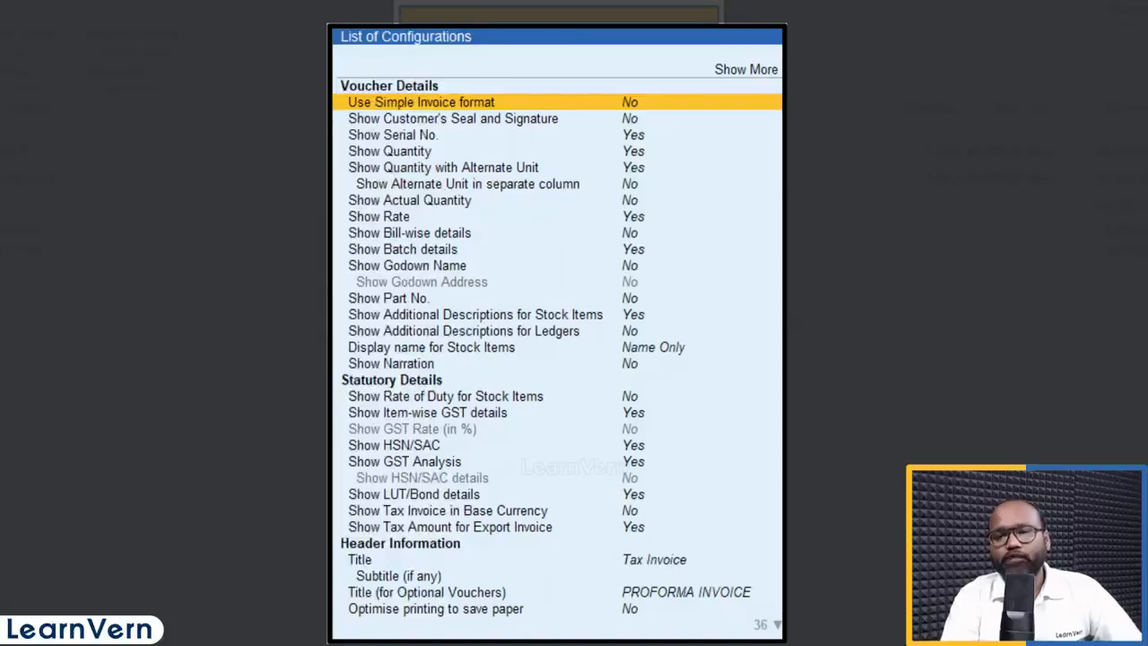
key("Escape")
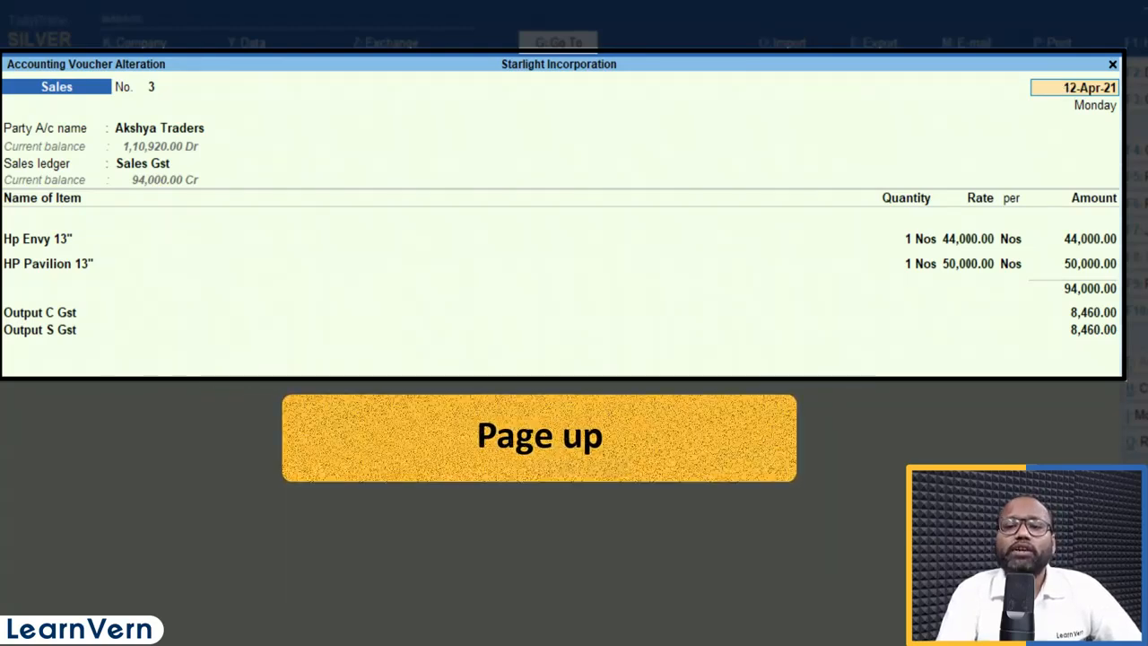
Step: Leave voucher No. 3 unsaved, page back to review it, and return to the Gateway of Tally
key("BackSpace")
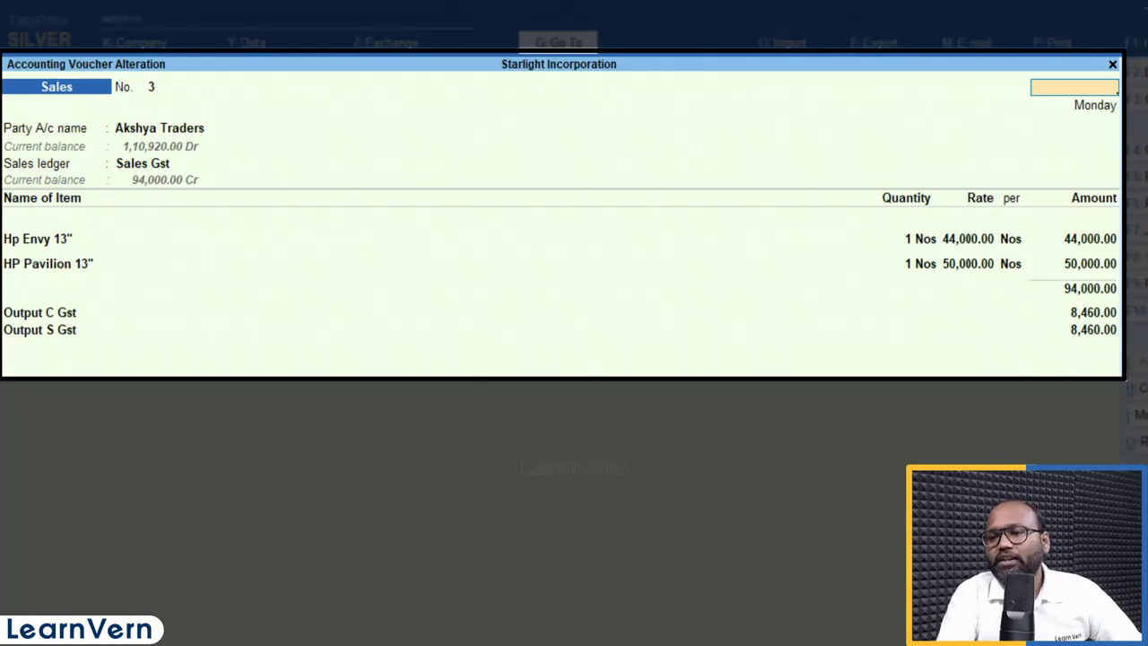
key("Escape")
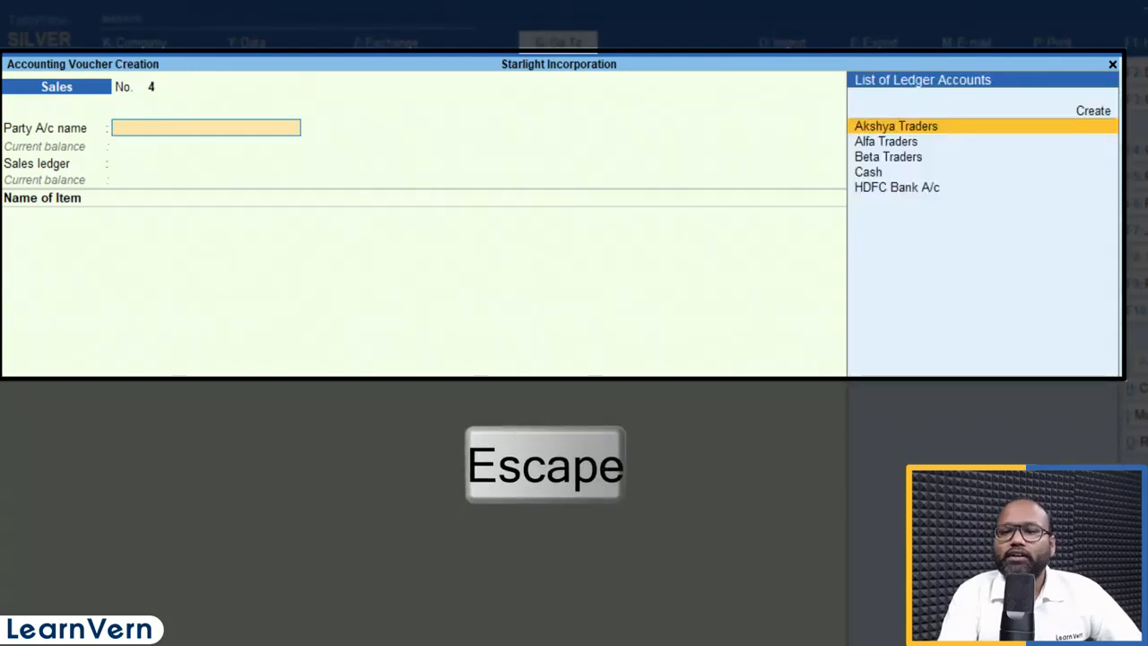
key("Page_Up")
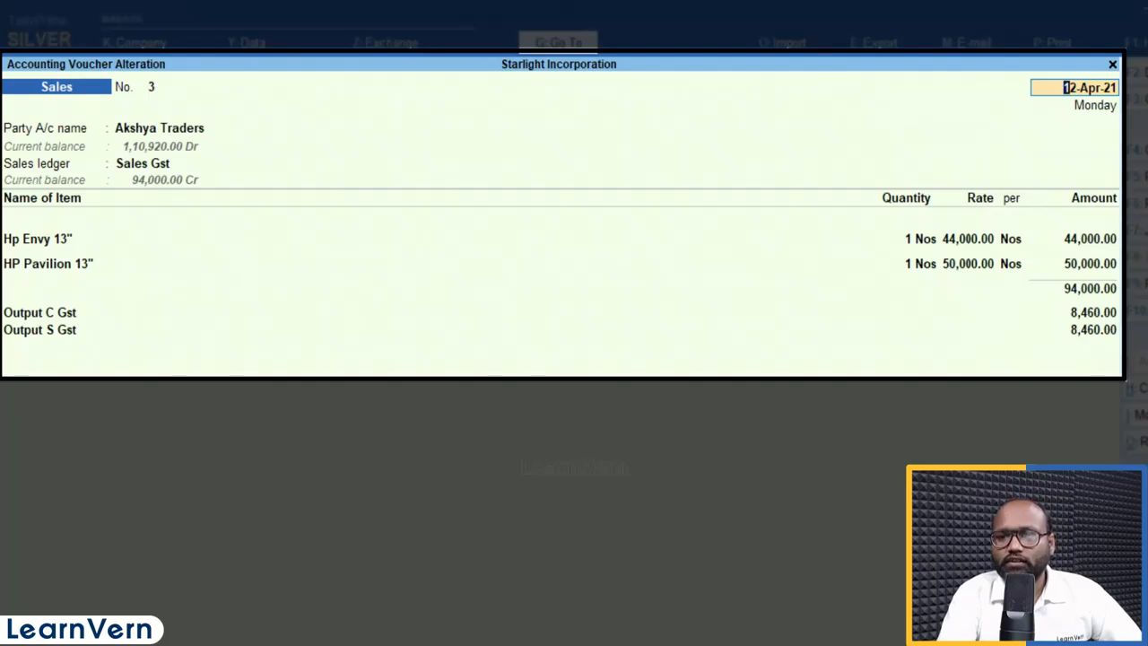
key("Page_Down")
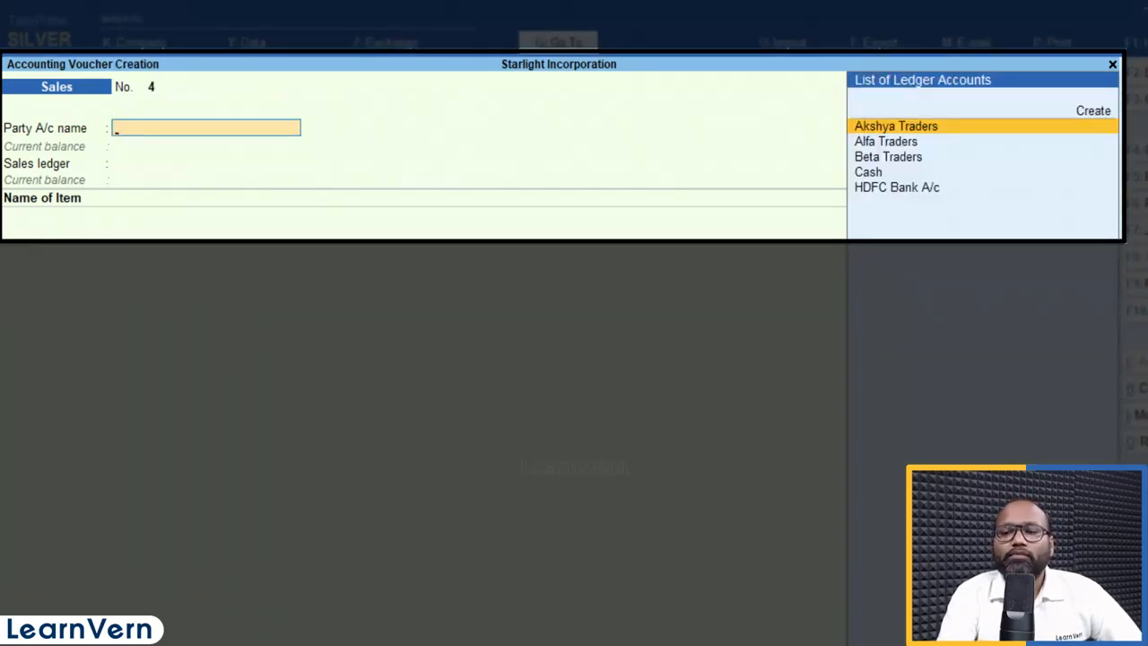
key("Escape")
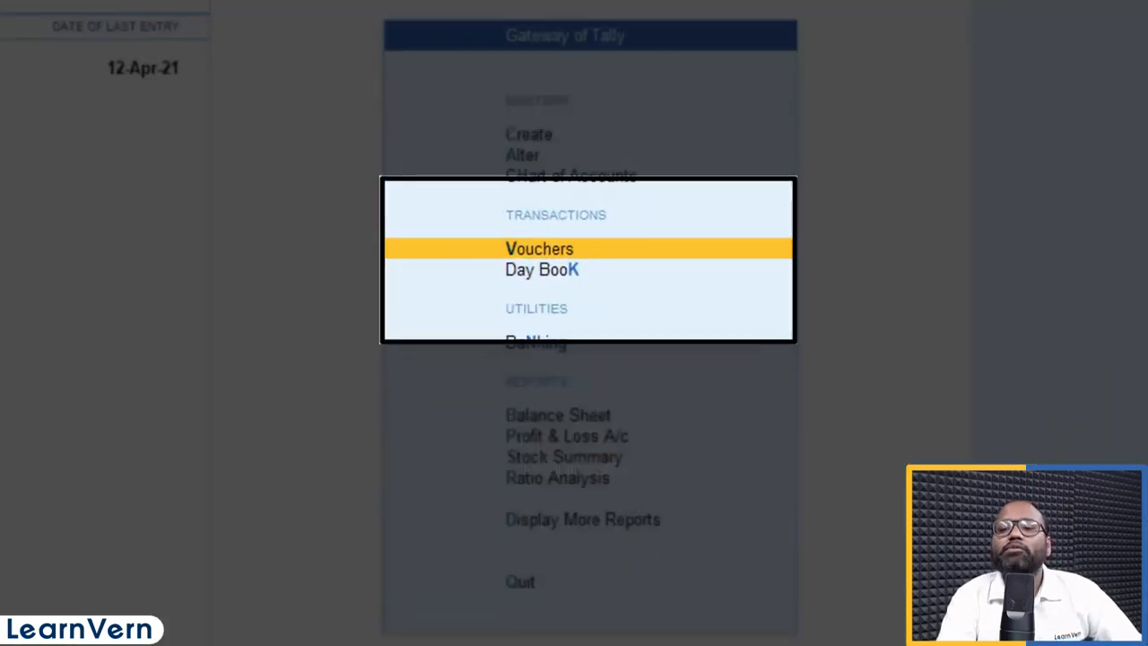
Step: Open the Day Book showing Akshya Traders sales voucher No. 3 for 1,10,920.00
key("Down")
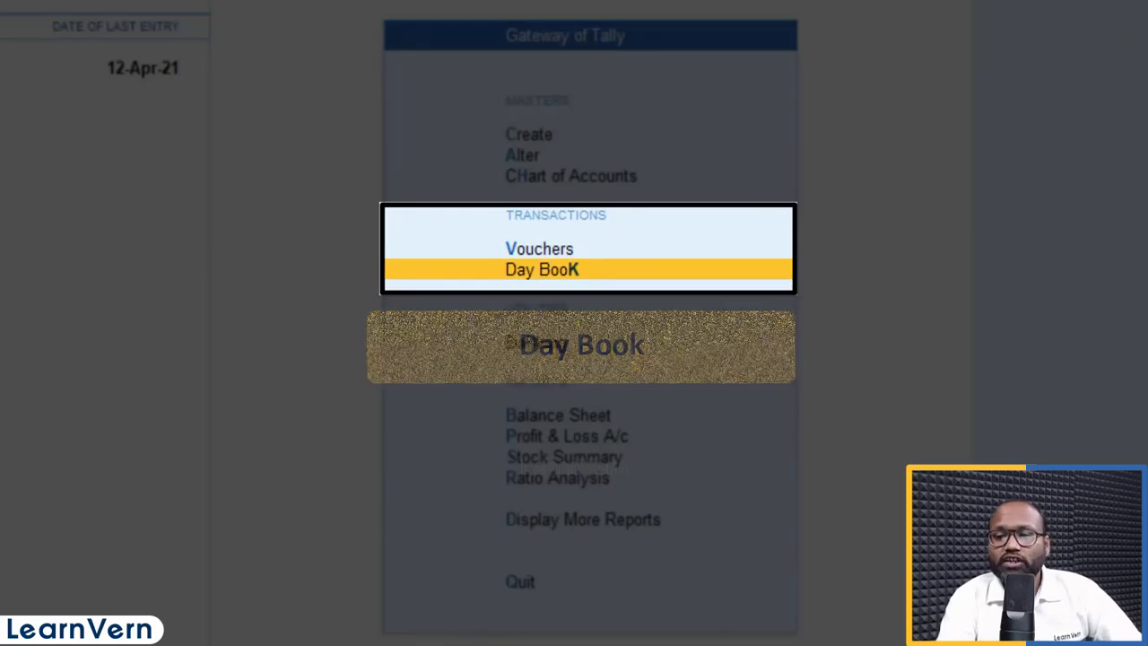
key("Return")
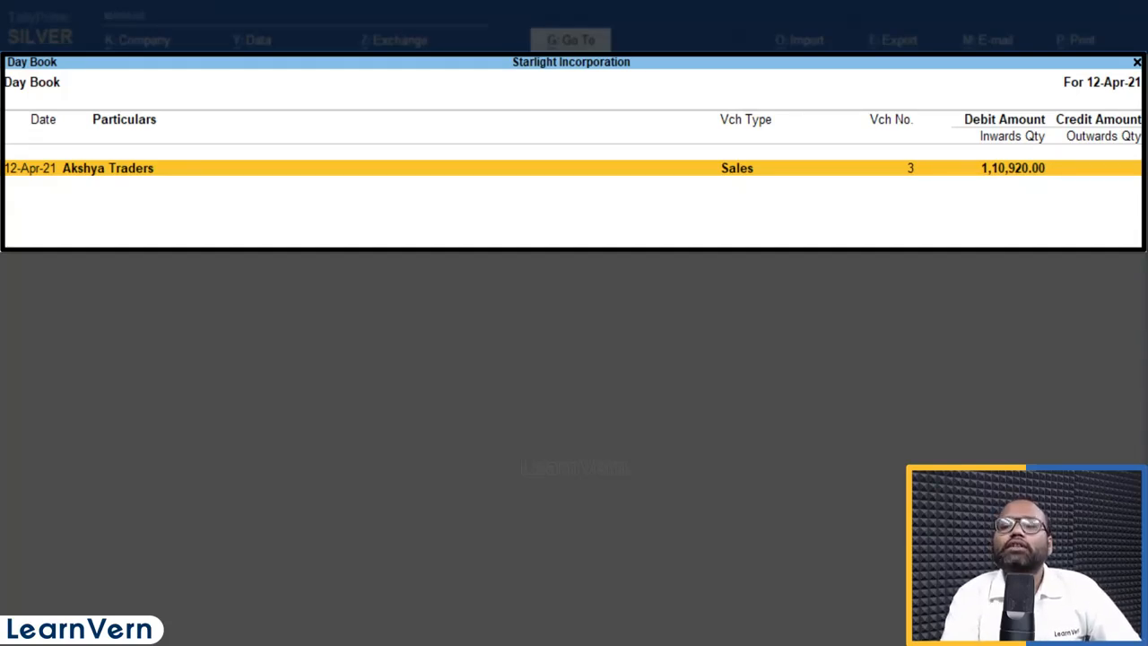
key("Escape")
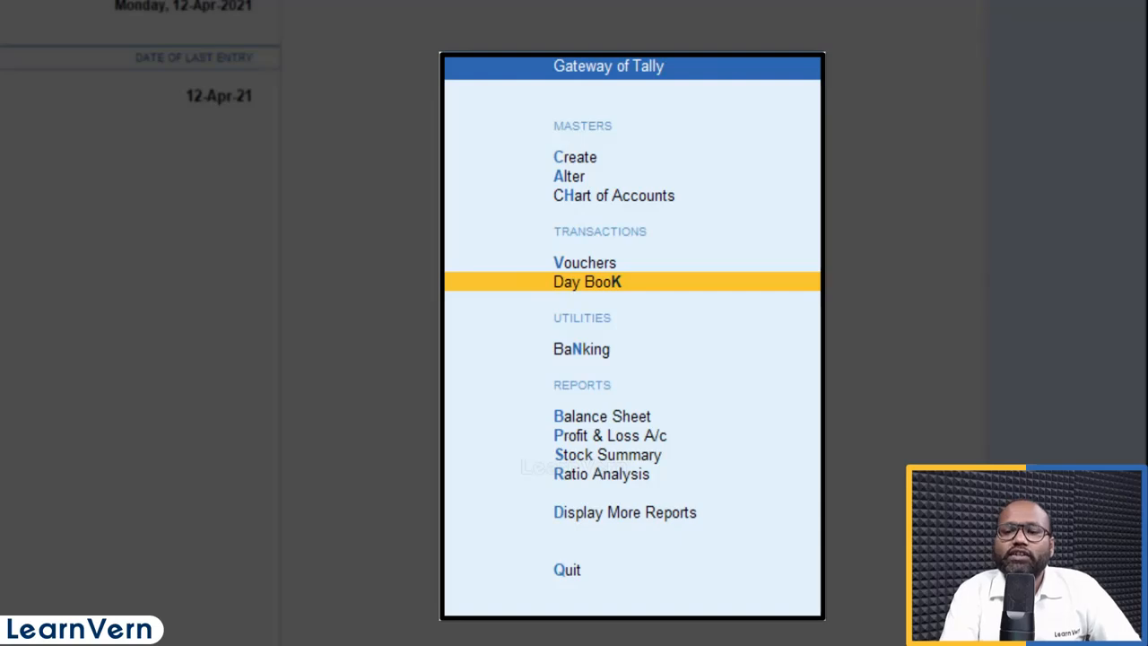
key("Return")
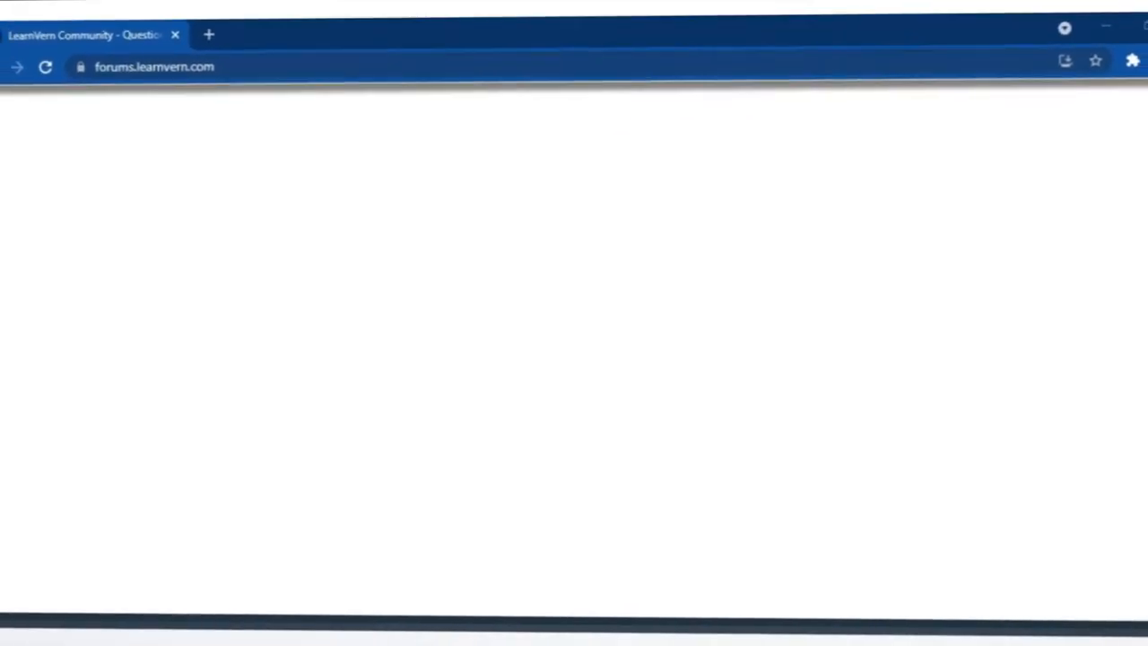
Step: Go to the HTML5 category and open the 'Logo or heading' topic to read its replies
scroll(897, 344, "down", 2)
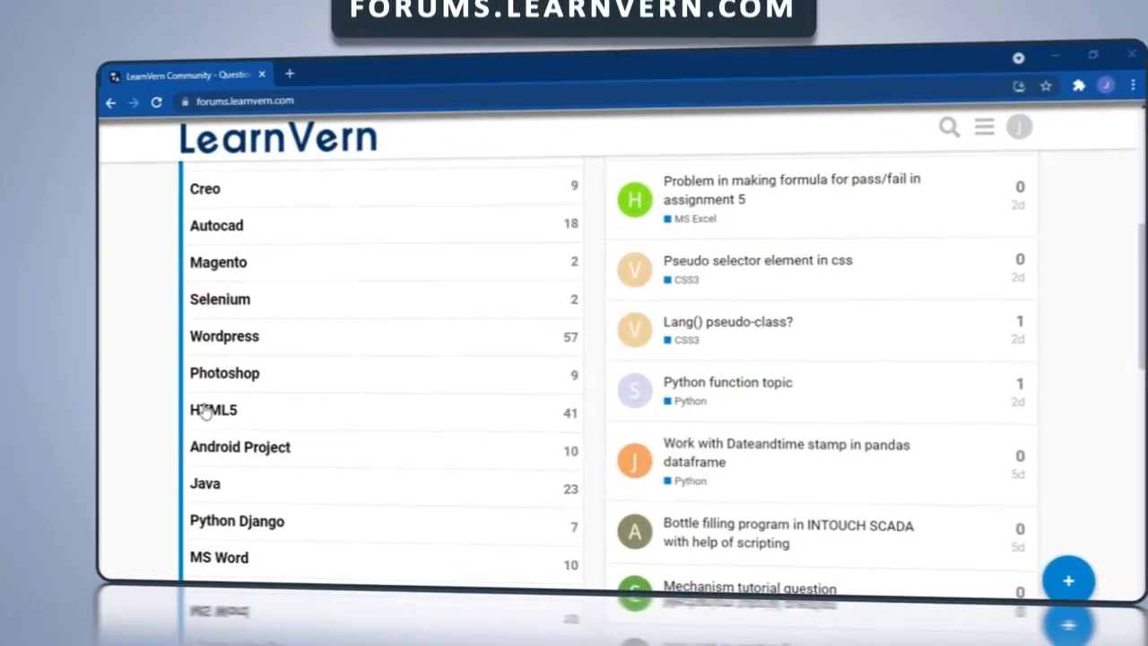
left_click(134, 410)
scroll(294, 412, "down", 2)
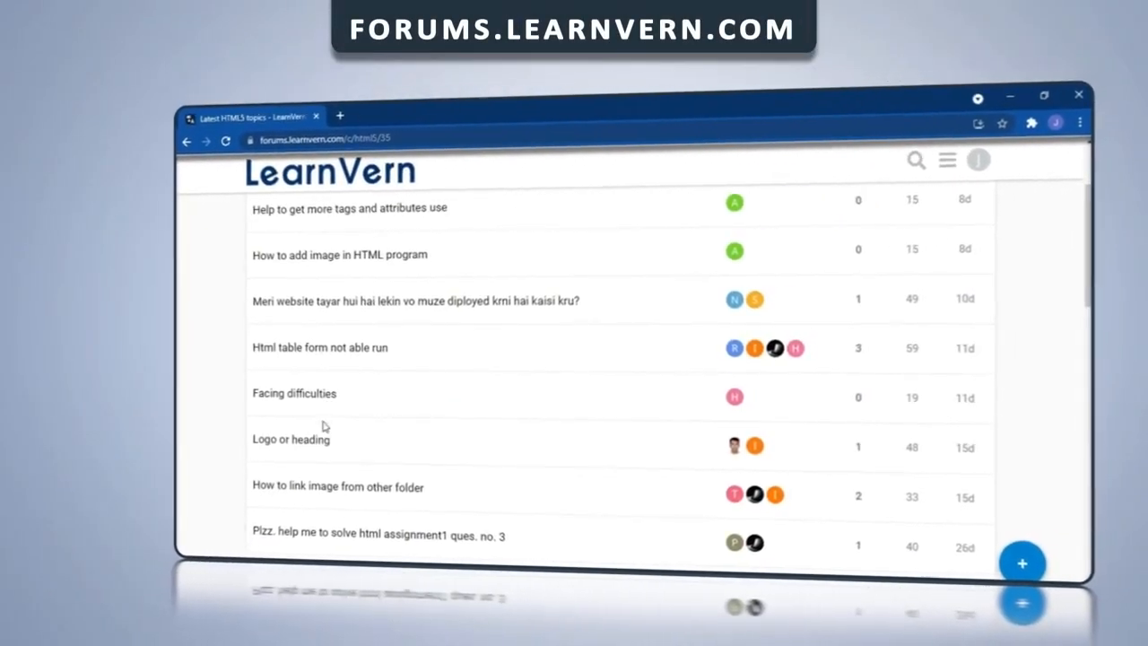
left_click(288, 451)
scroll(329, 446, "down", 10)
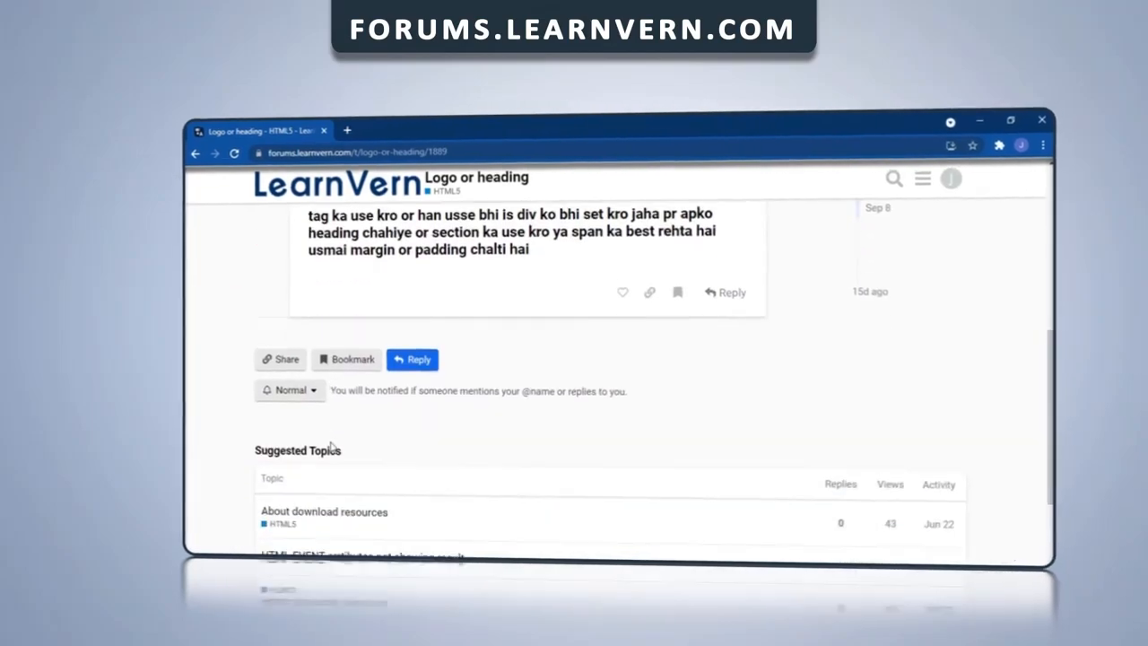